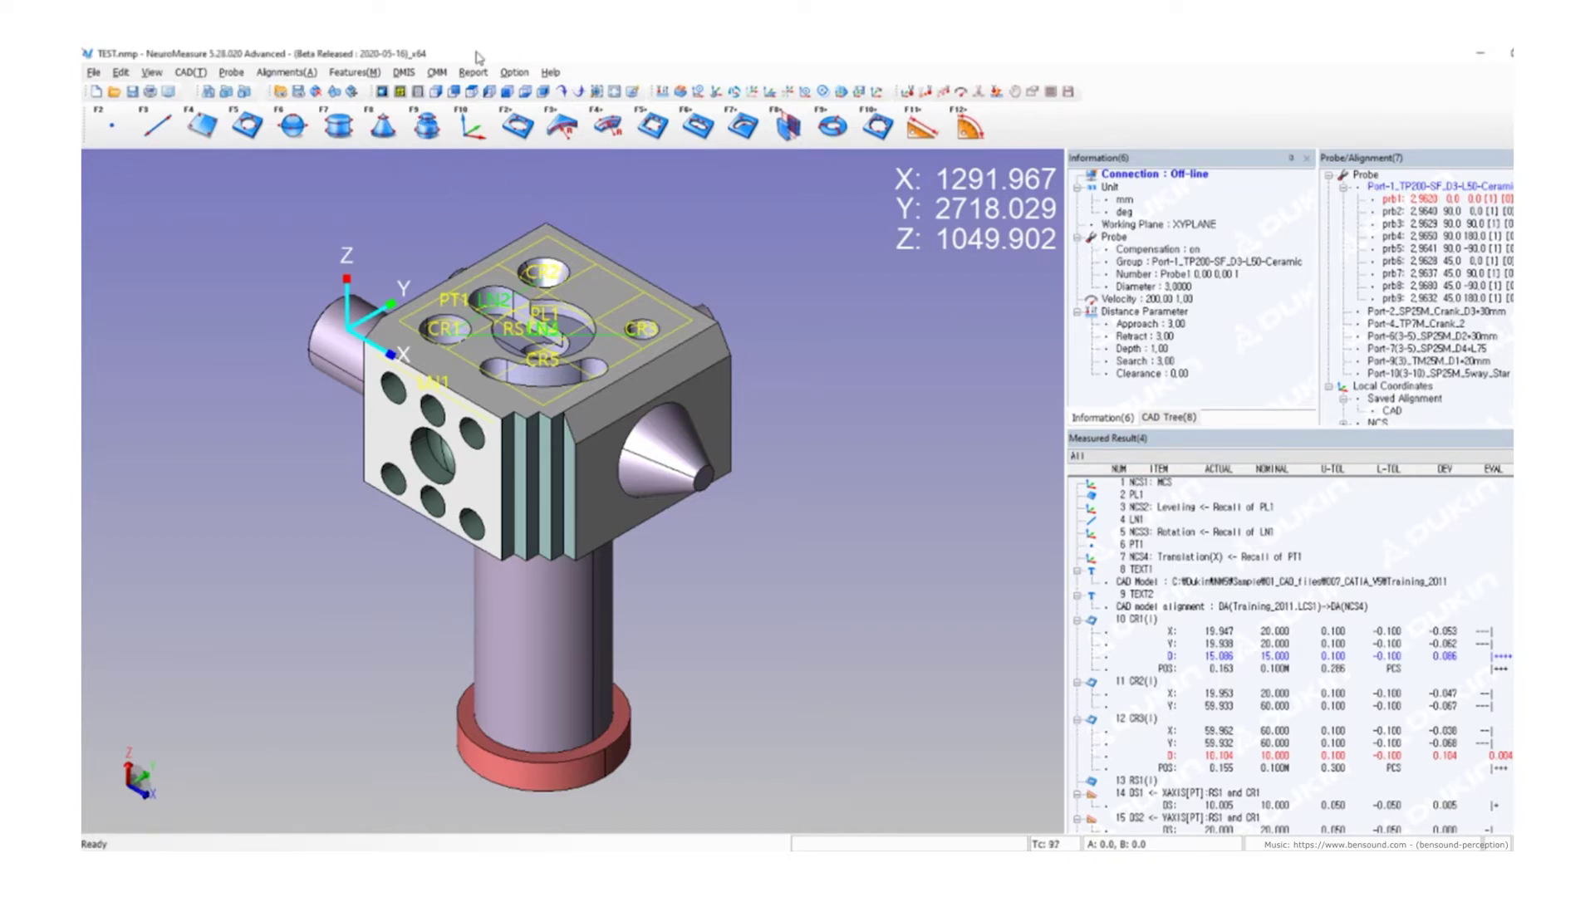
- Switch to the top-down +Z view of the part
{"action": "left_click", "coordinate": [472, 98]}
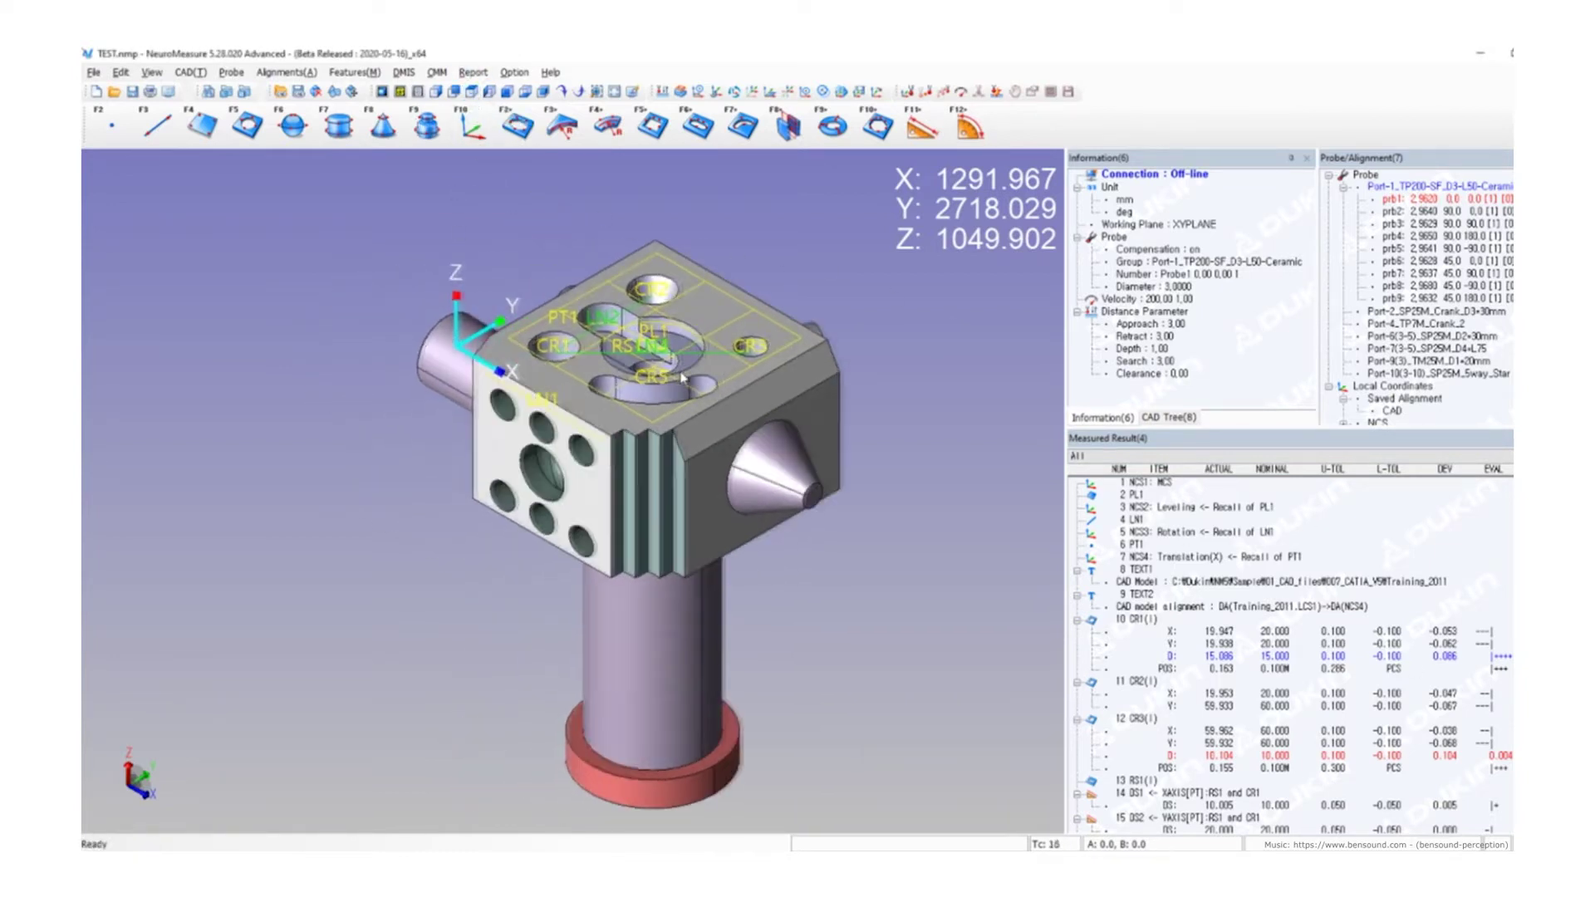
{"action": "scroll", "coordinate": [581, 347], "scroll_direction": "up", "scroll_amount": 3}
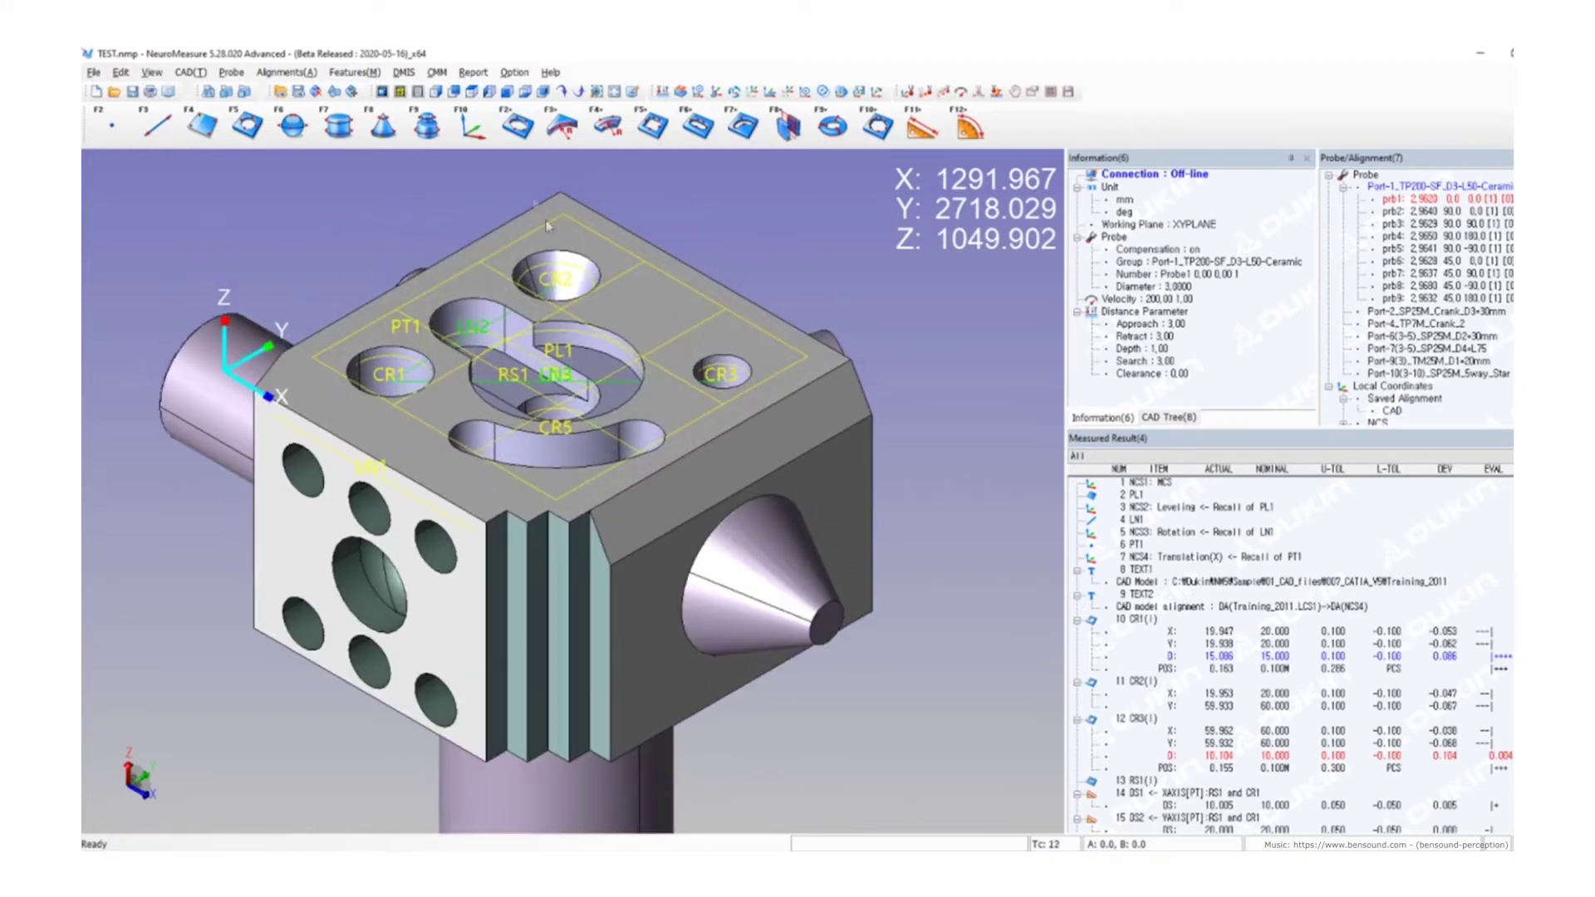
{"action": "left_click", "coordinate": [472, 98]}
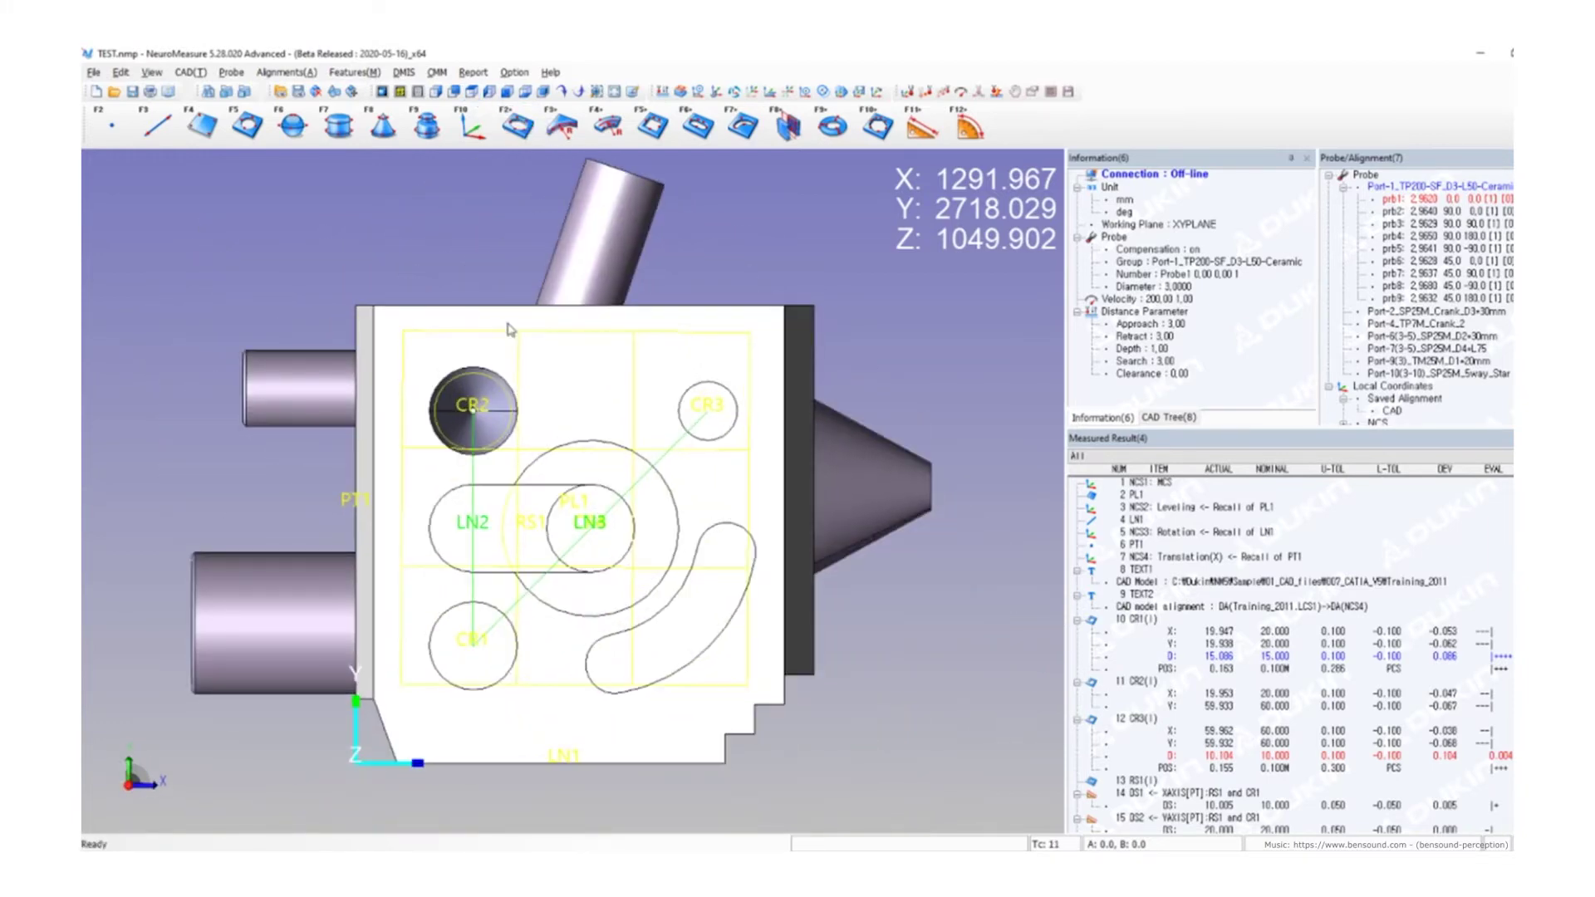
- Save the current view as a new report page and select the CR1 result
{"action": "left_click", "coordinate": [474, 73]}
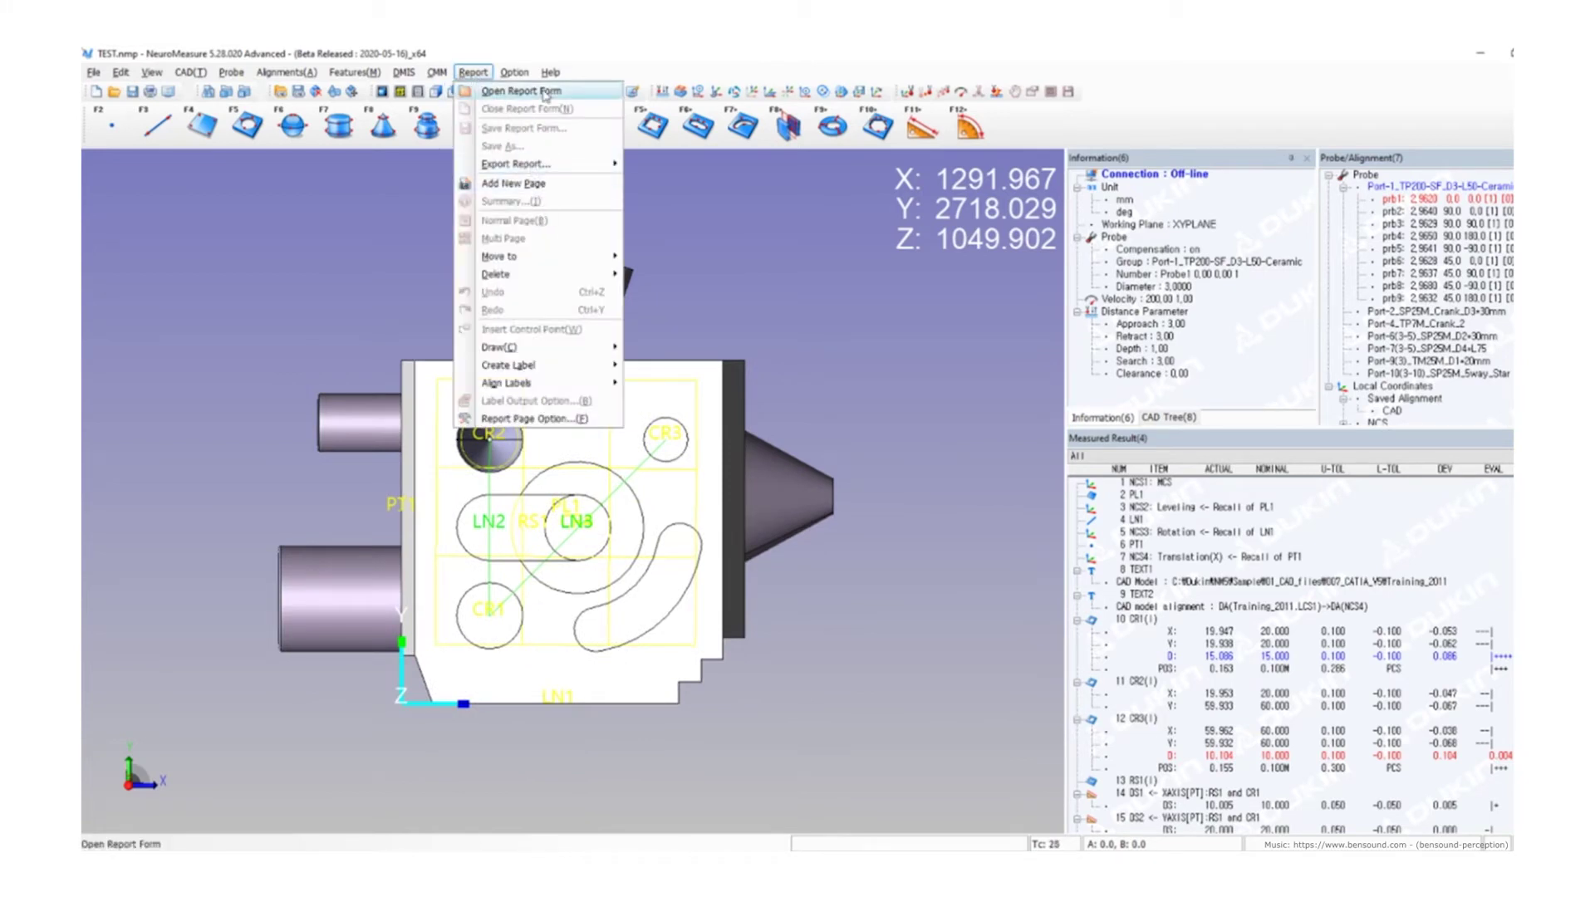
{"action": "left_click", "coordinate": [553, 185]}
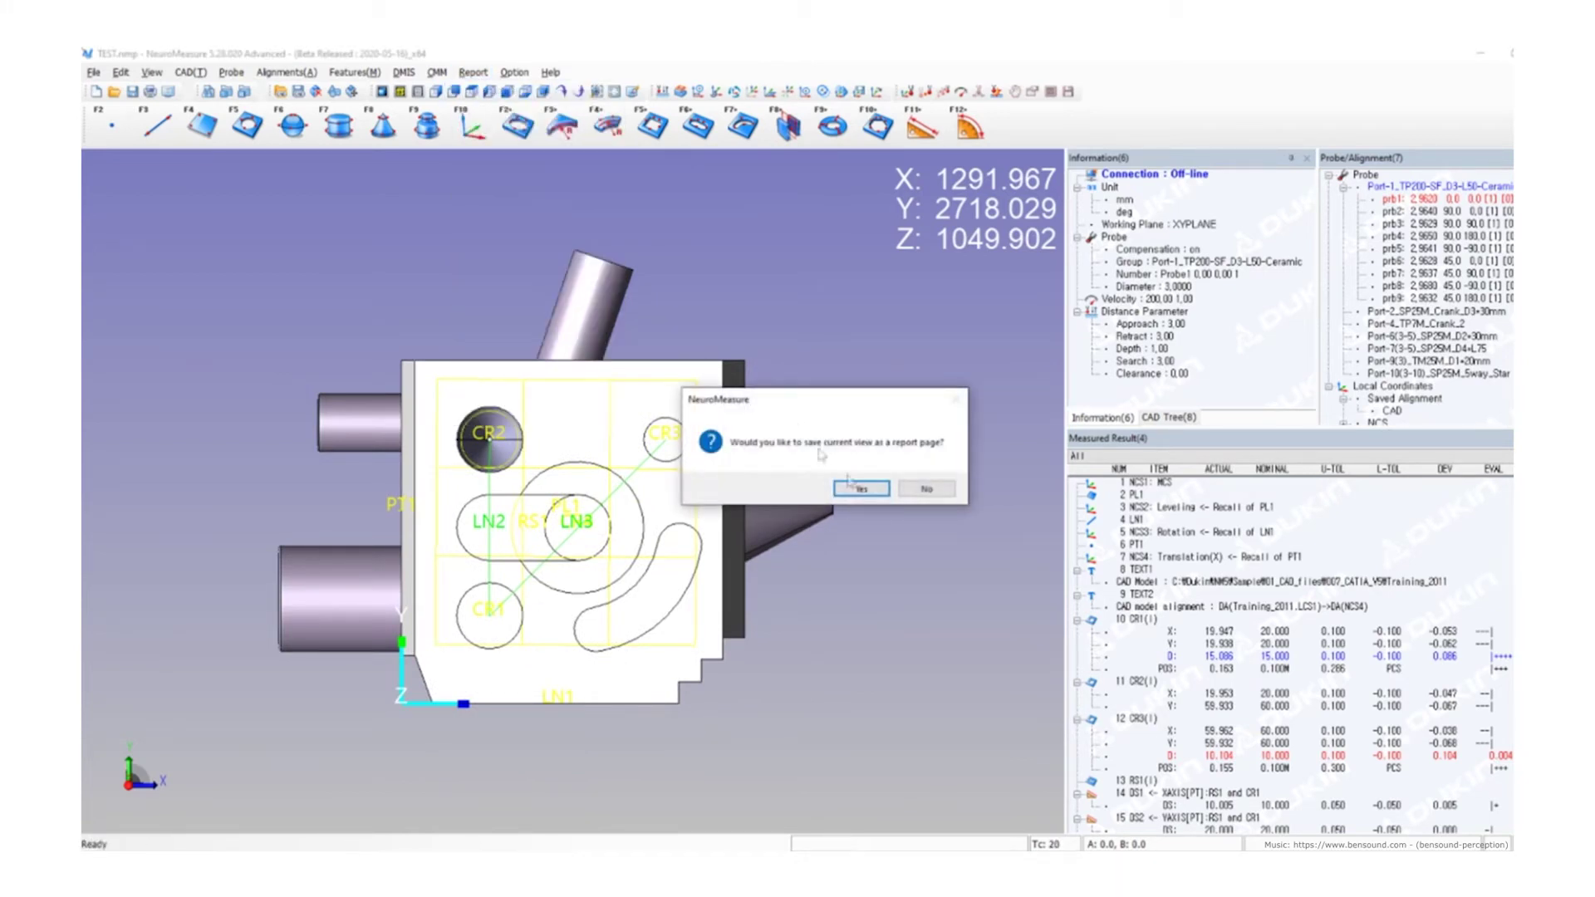
{"action": "left_click", "coordinate": [868, 495]}
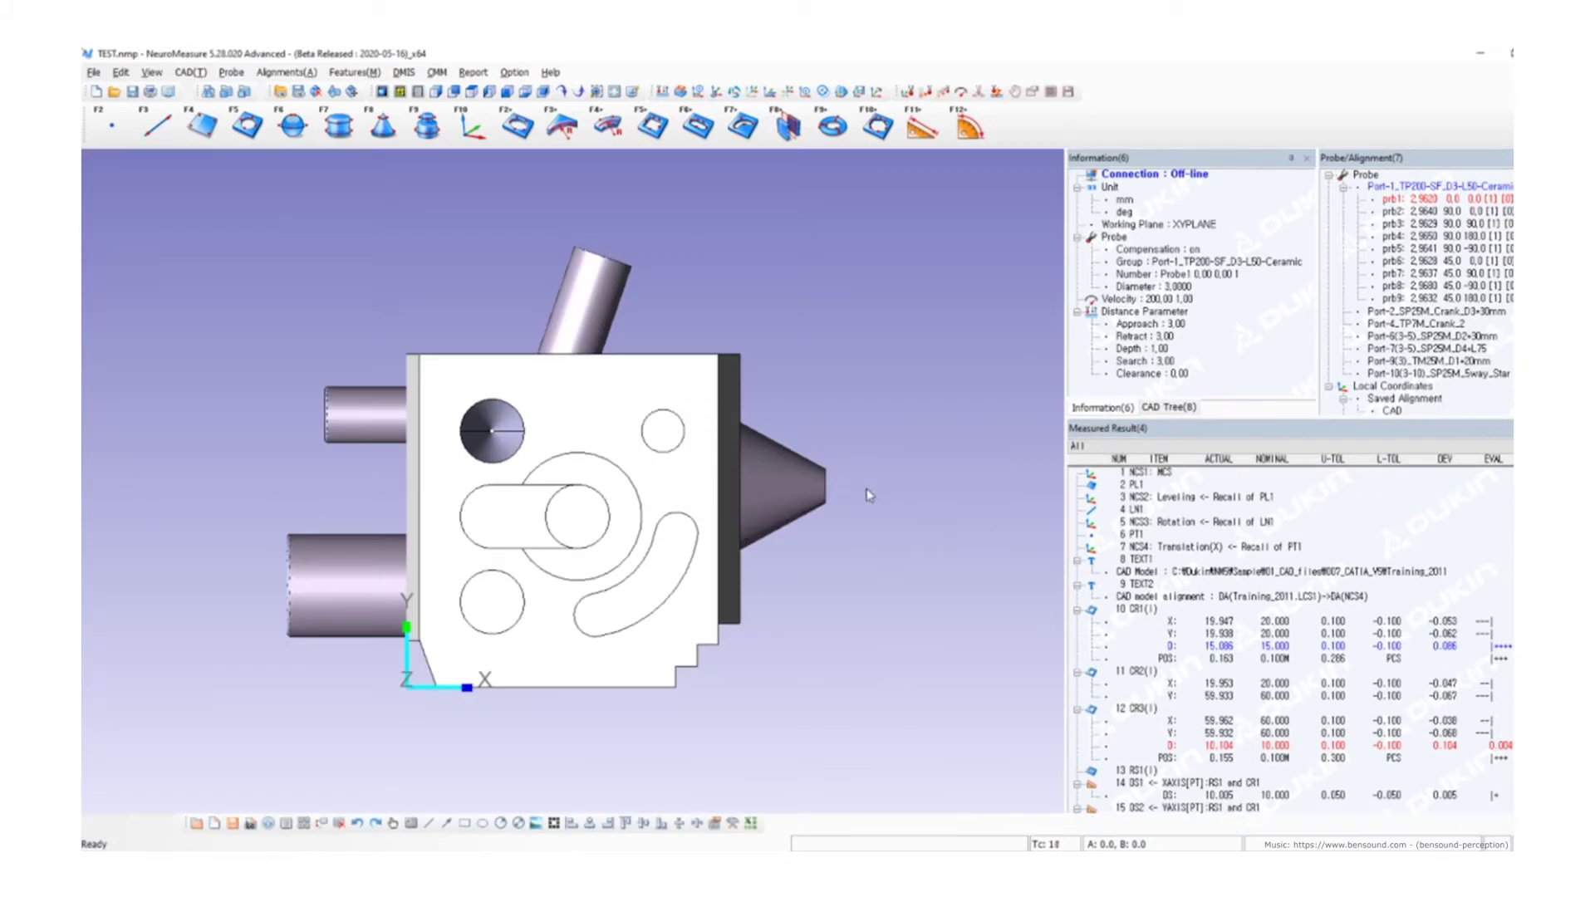
{"action": "left_click", "coordinate": [1143, 611]}
- Select the CR1, CR2 and CR3 results and drag them onto the part as labels
{"action": "left_click", "coordinate": [1140, 673], "text": "ctrl"}
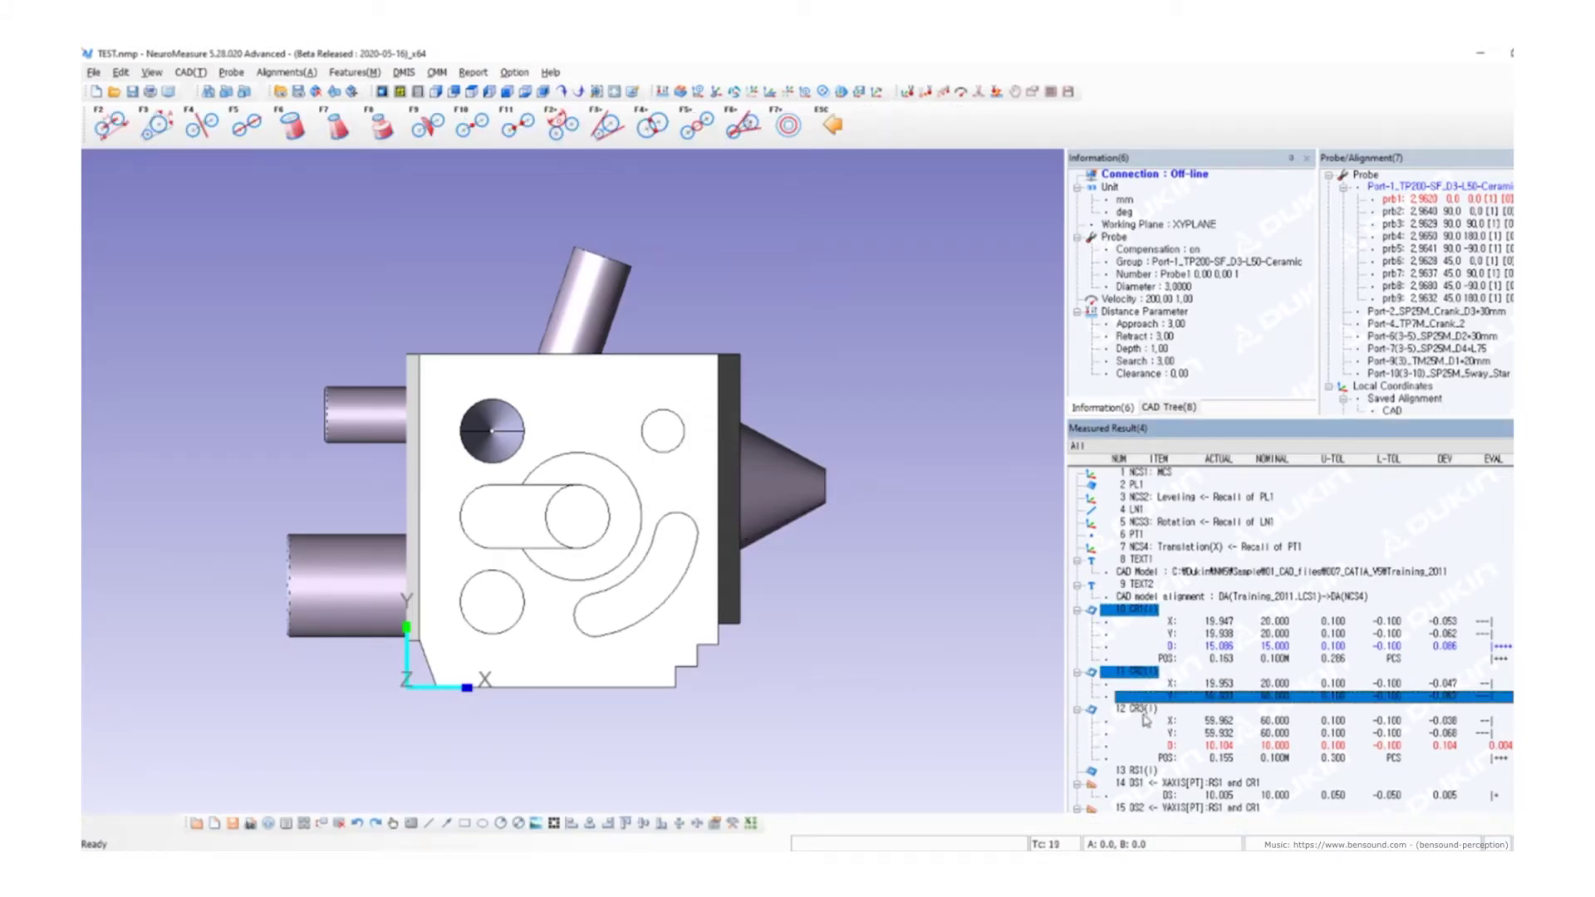
{"action": "left_click", "coordinate": [1137, 709]}
{"action": "left_click", "coordinate": [1137, 672], "text": "ctrl"}
{"action": "left_click", "coordinate": [1143, 611], "text": "ctrl"}
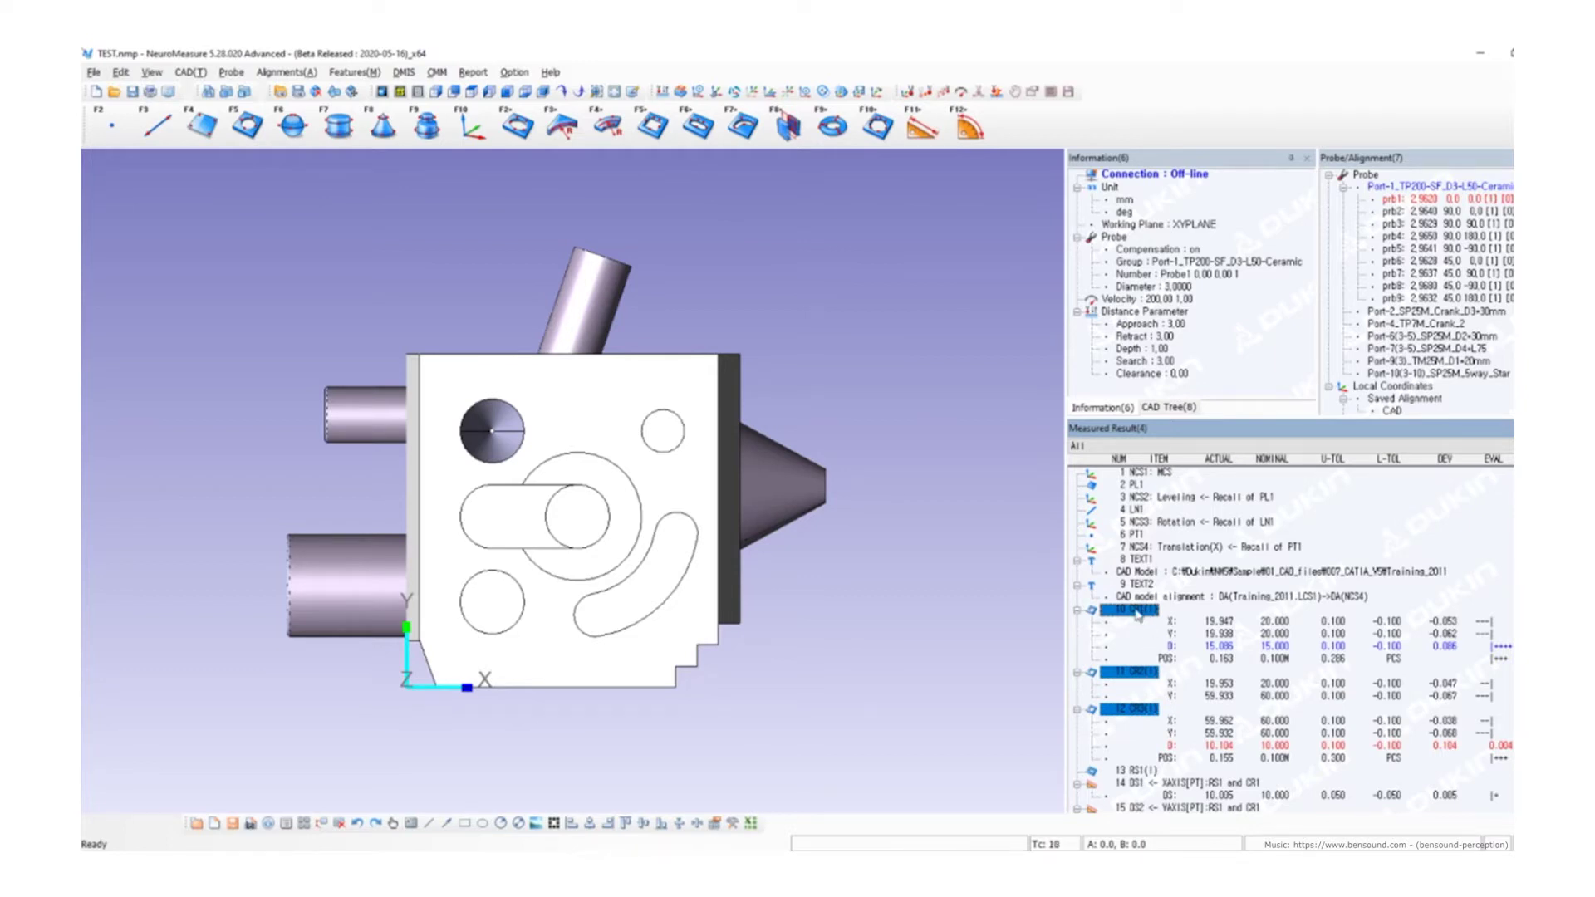
{"action": "left_click_drag", "start_coordinate": [1138, 613], "coordinate": [804, 522]}
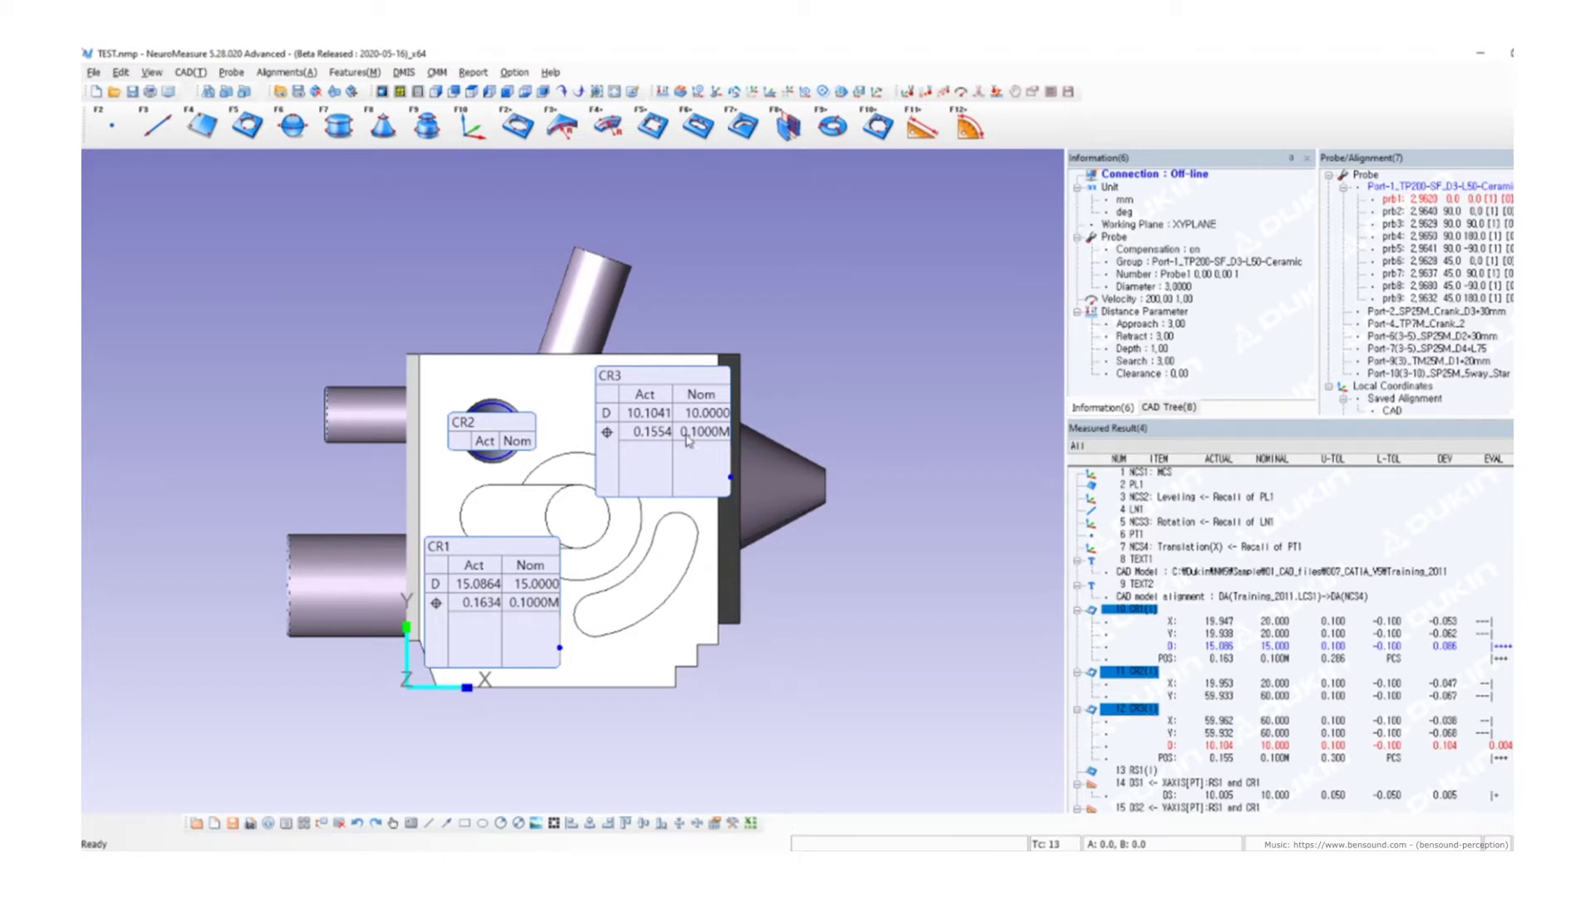
- Switch the labels to Move Label mode and pan the part with its labels
{"action": "right_click", "coordinate": [787, 517]}
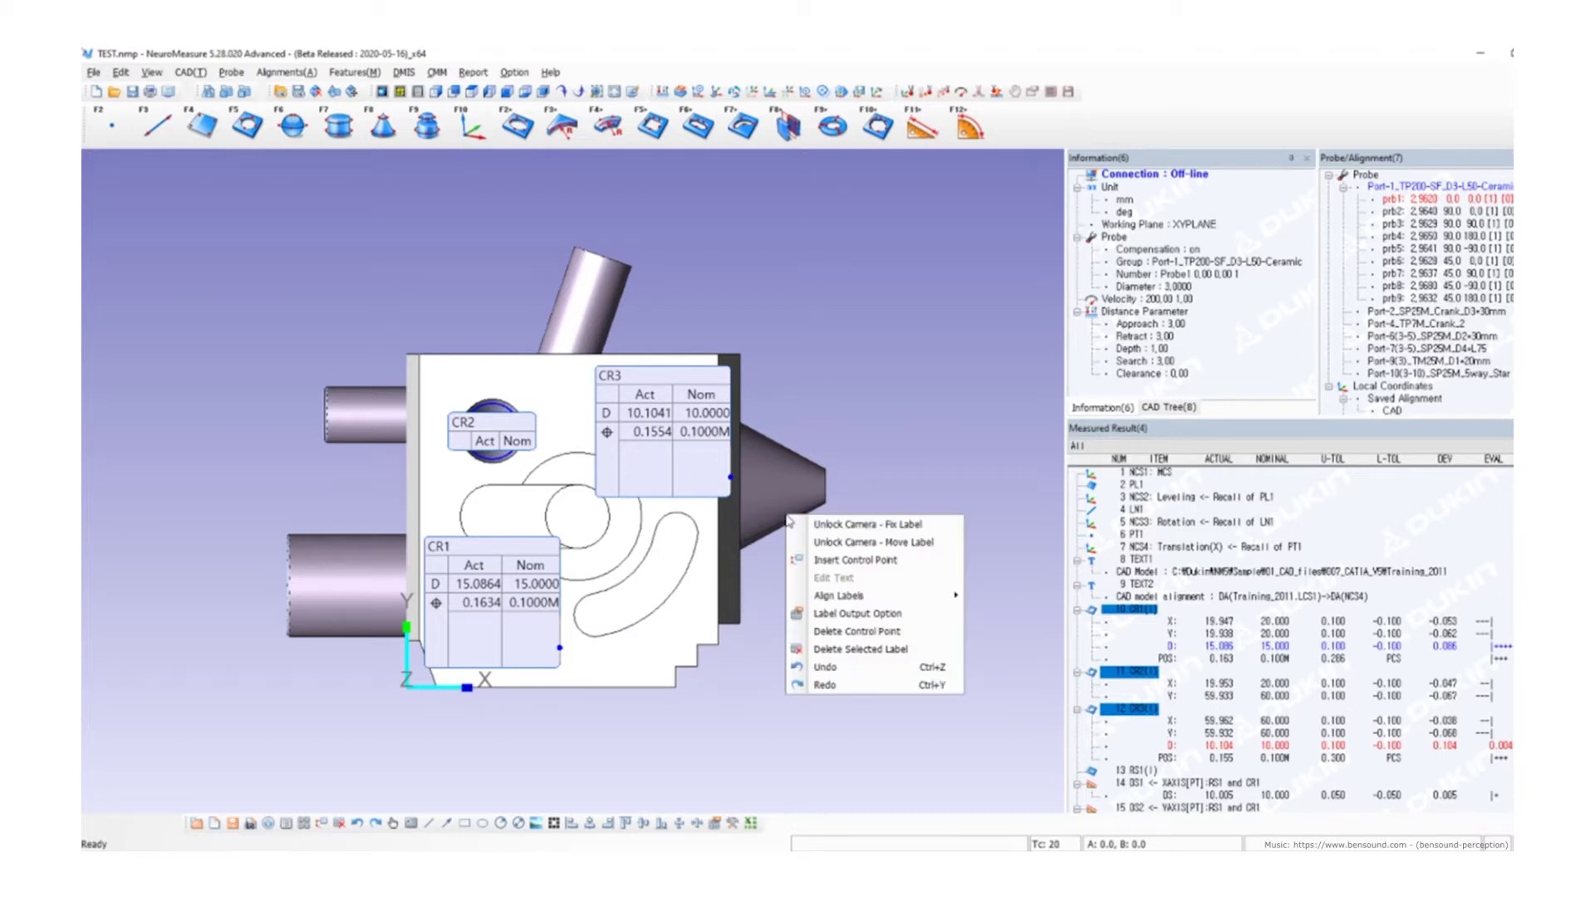
{"action": "left_click", "coordinate": [844, 528]}
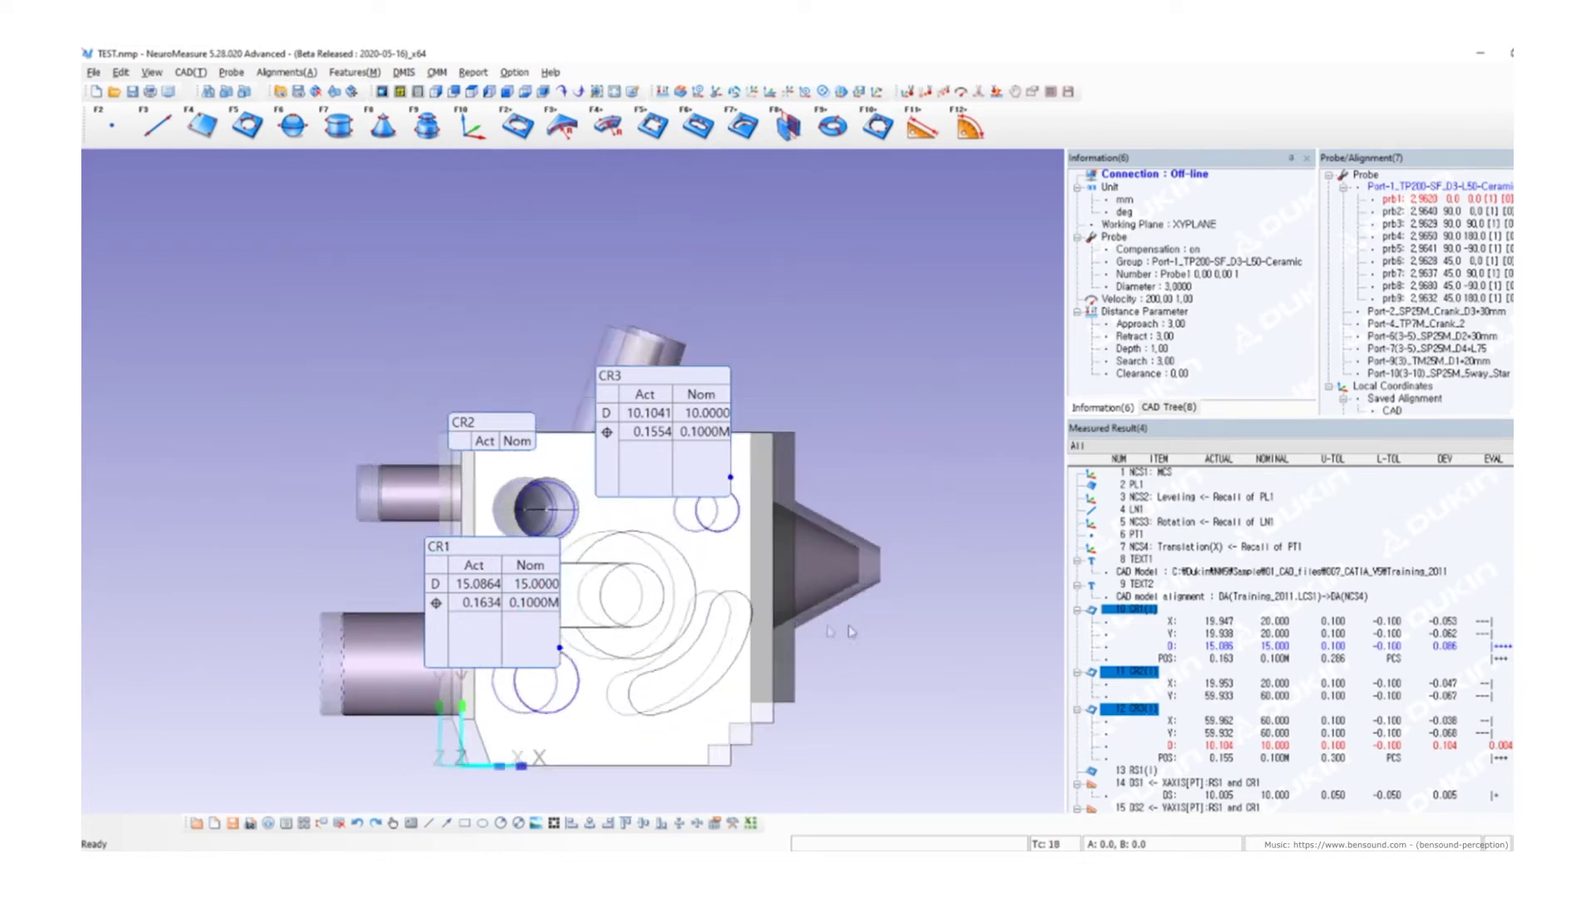
{"action": "right_click", "coordinate": [799, 515]}
{"action": "left_click", "coordinate": [837, 537]}
{"action": "left_click_drag", "start_coordinate": [804, 533], "coordinate": [796, 573]}
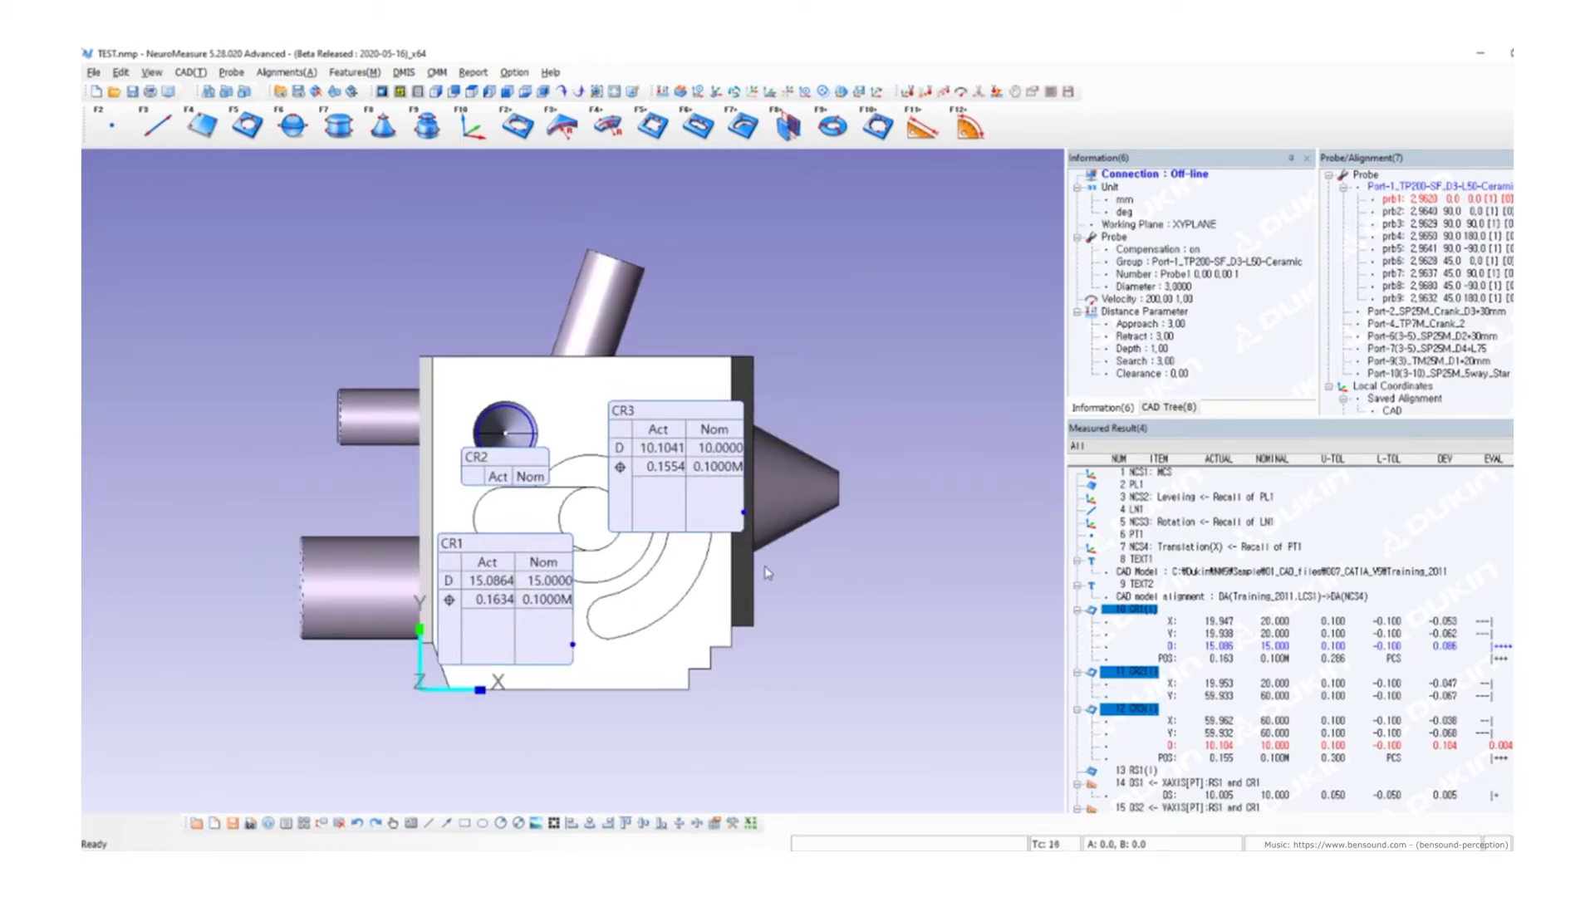
- Rotate the part under fixed labels, then set the labels back to Move Label
{"action": "right_click", "coordinate": [769, 562]}
{"action": "left_click", "coordinate": [867, 572]}
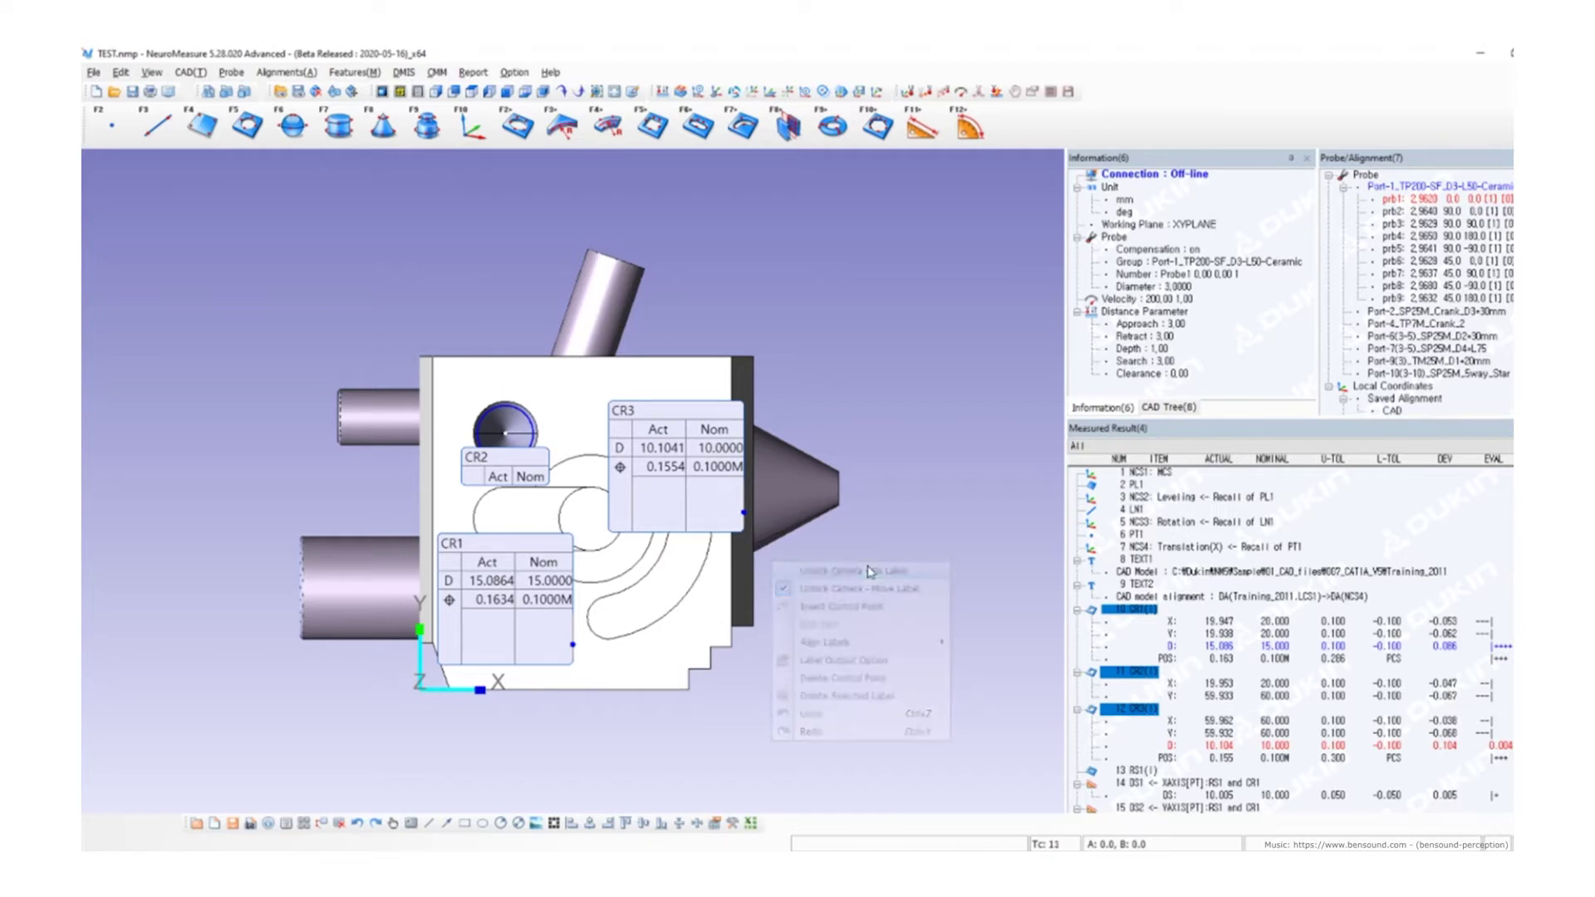
{"action": "left_click_drag", "start_coordinate": [868, 571], "coordinate": [761, 507]}
{"action": "right_click", "coordinate": [864, 603]}
{"action": "left_click", "coordinate": [868, 632]}
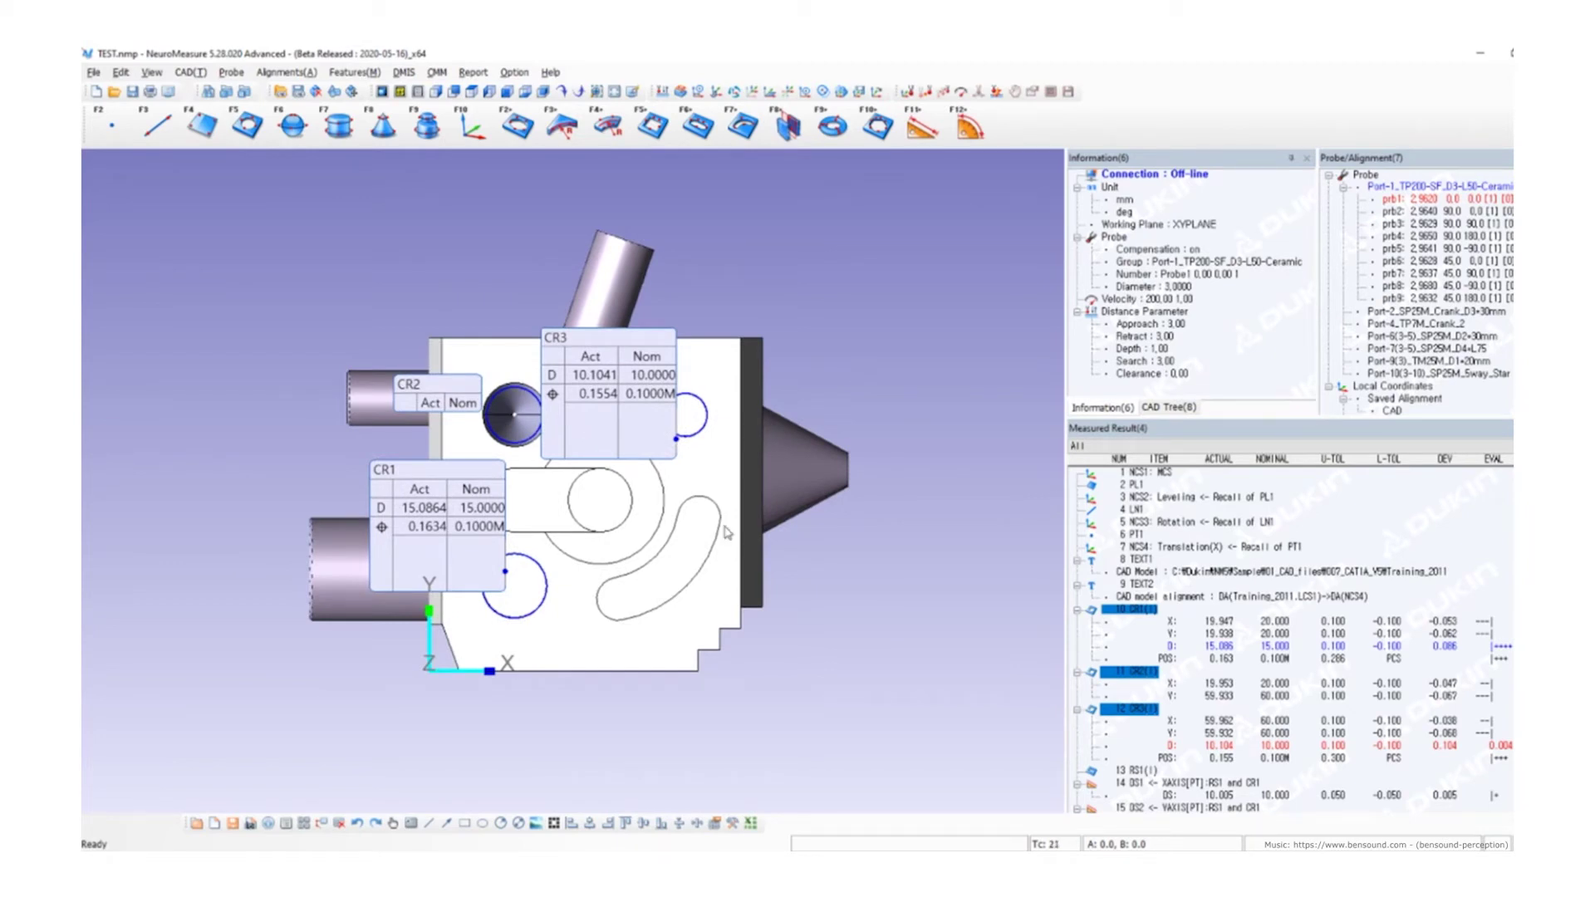
- Auto-align the CR result labels around the view edges
{"action": "scroll", "coordinate": [724, 532], "scroll_direction": "up", "scroll_amount": 5}
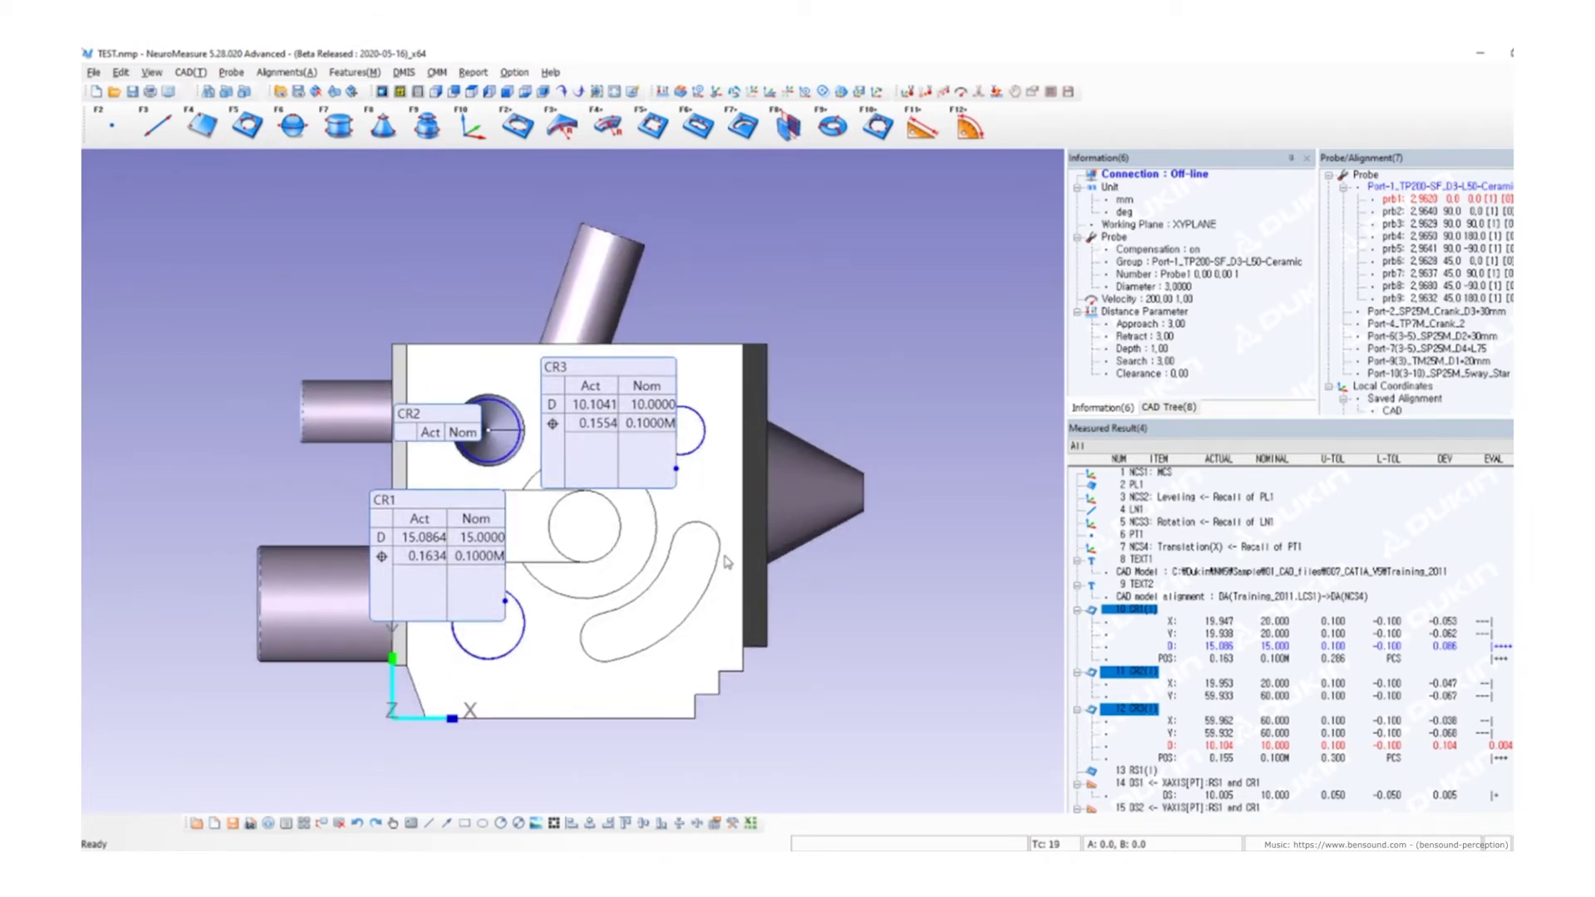
{"action": "scroll", "coordinate": [724, 563], "scroll_direction": "down", "scroll_amount": 3}
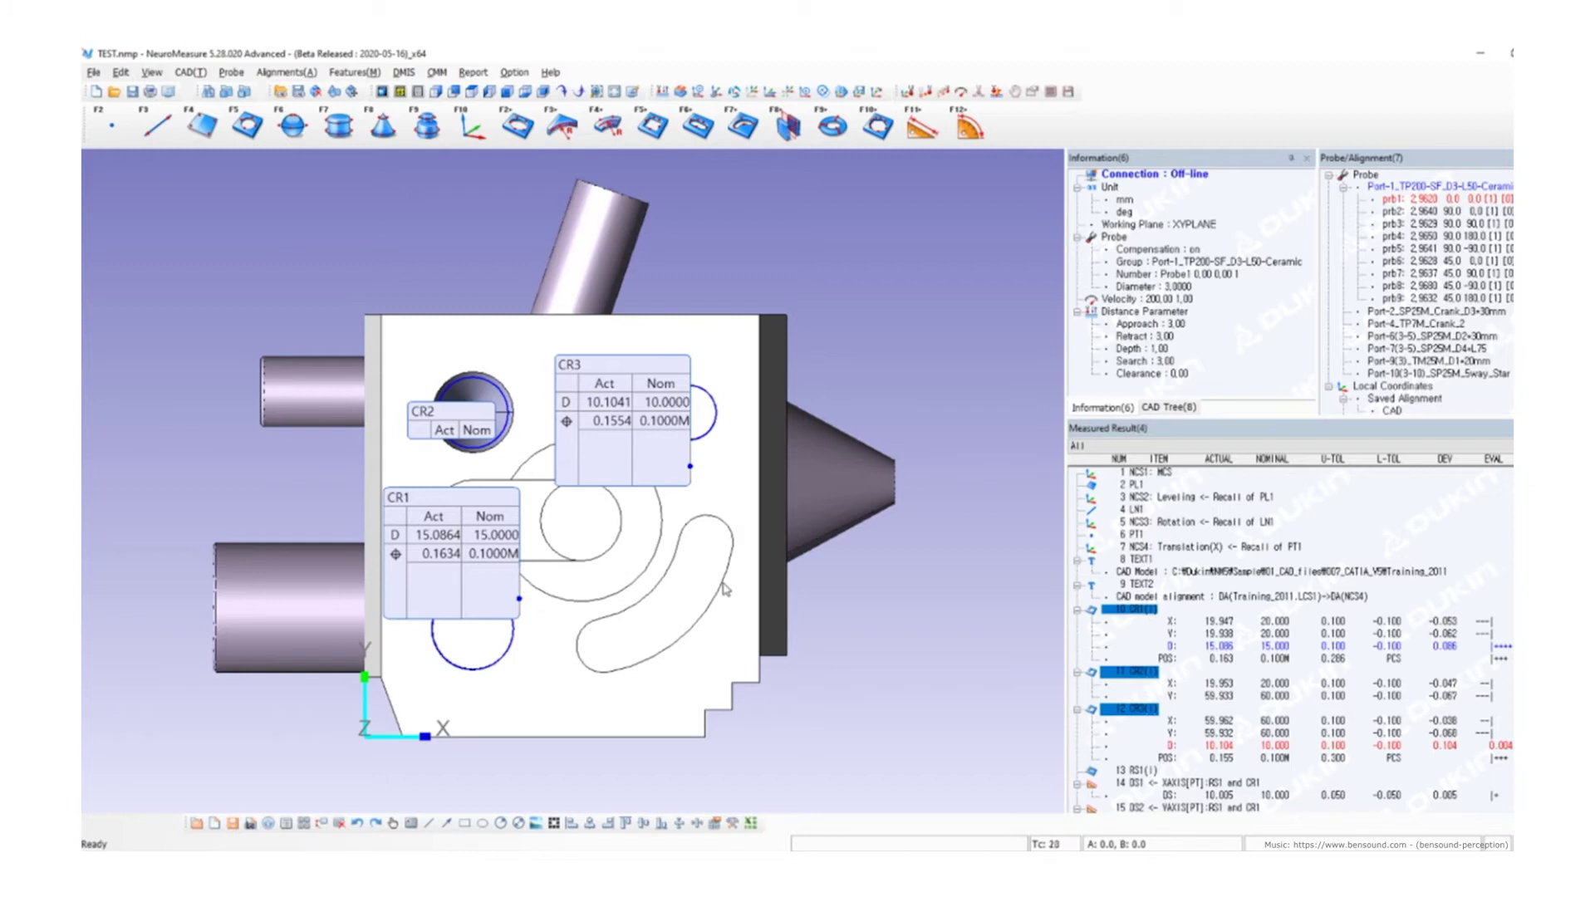
{"action": "right_click", "coordinate": [852, 566]}
{"action": "left_click", "coordinate": [793, 597]}
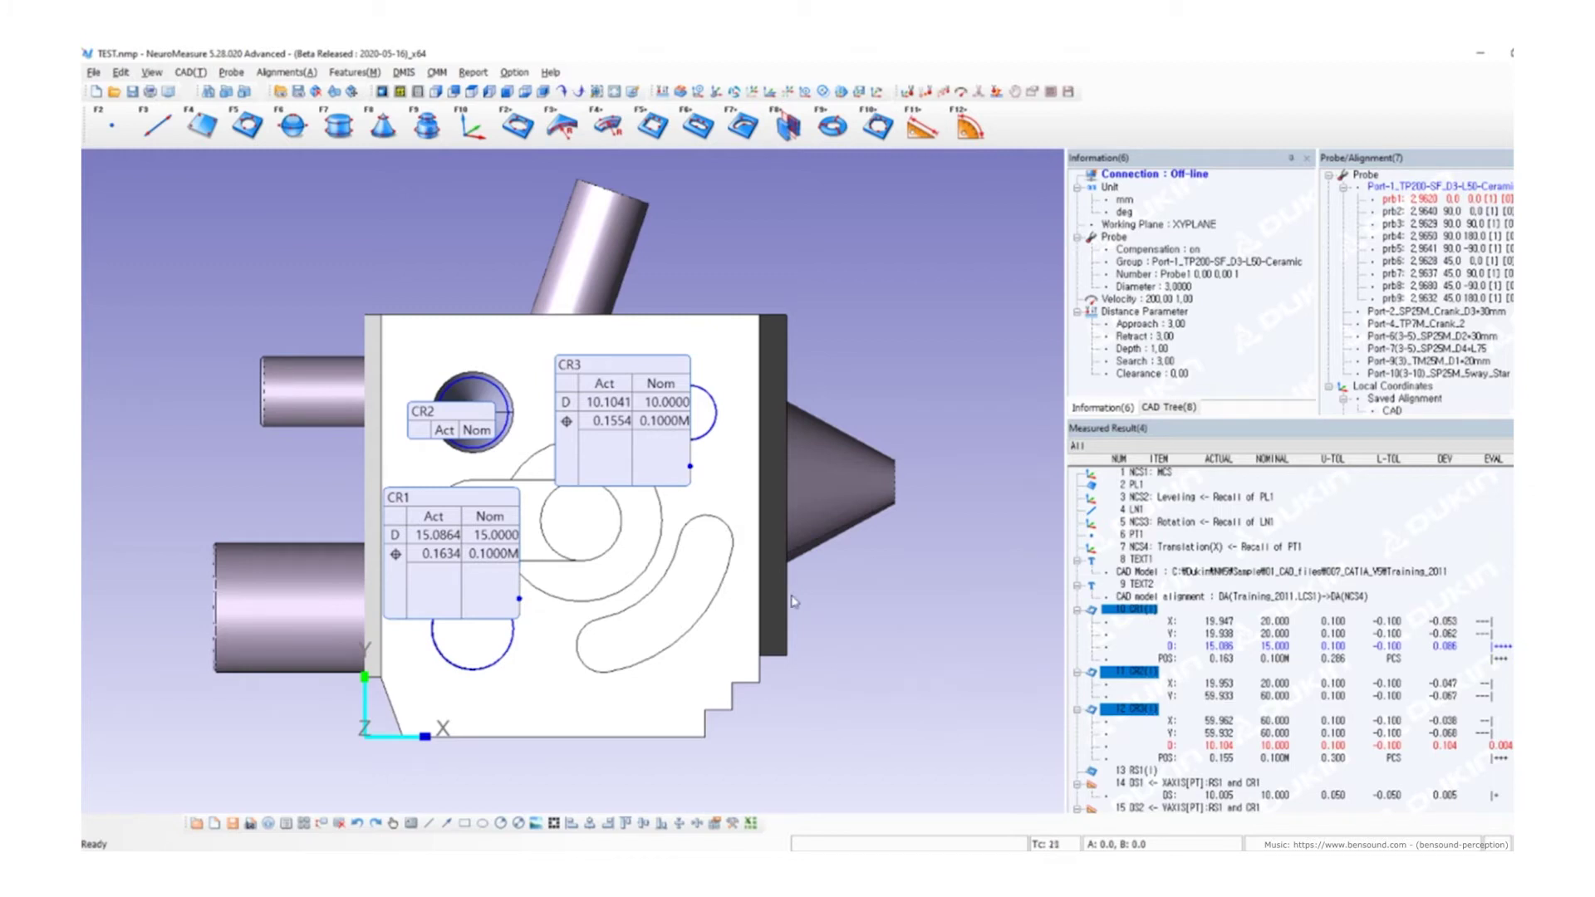
{"action": "right_click", "coordinate": [821, 540]}
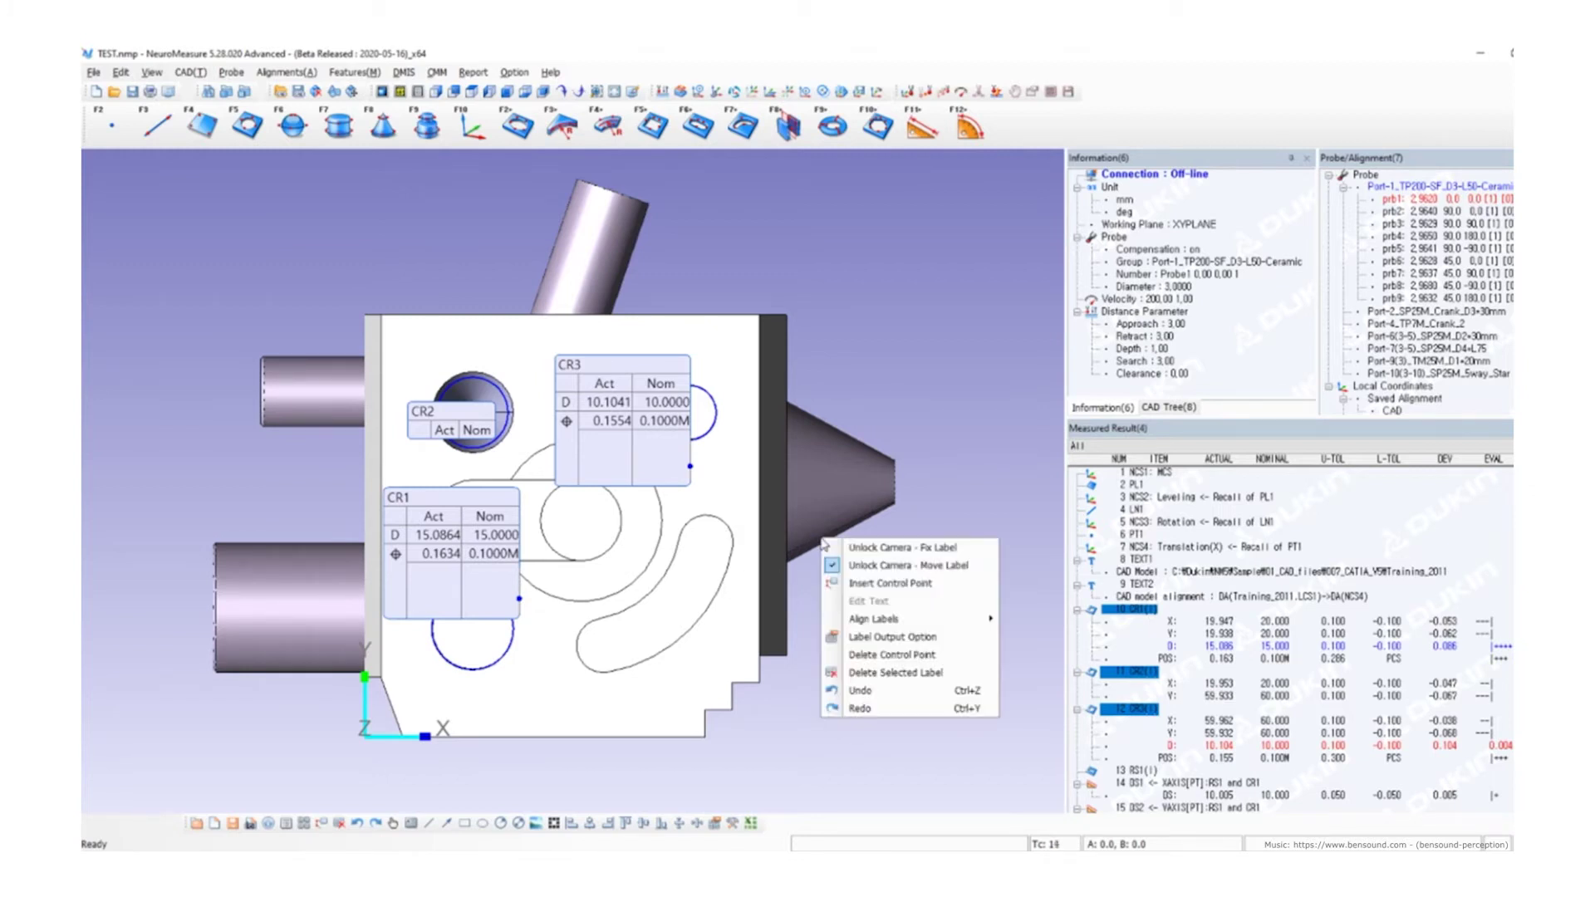
{"action": "mouse_move", "coordinate": [897, 623]}
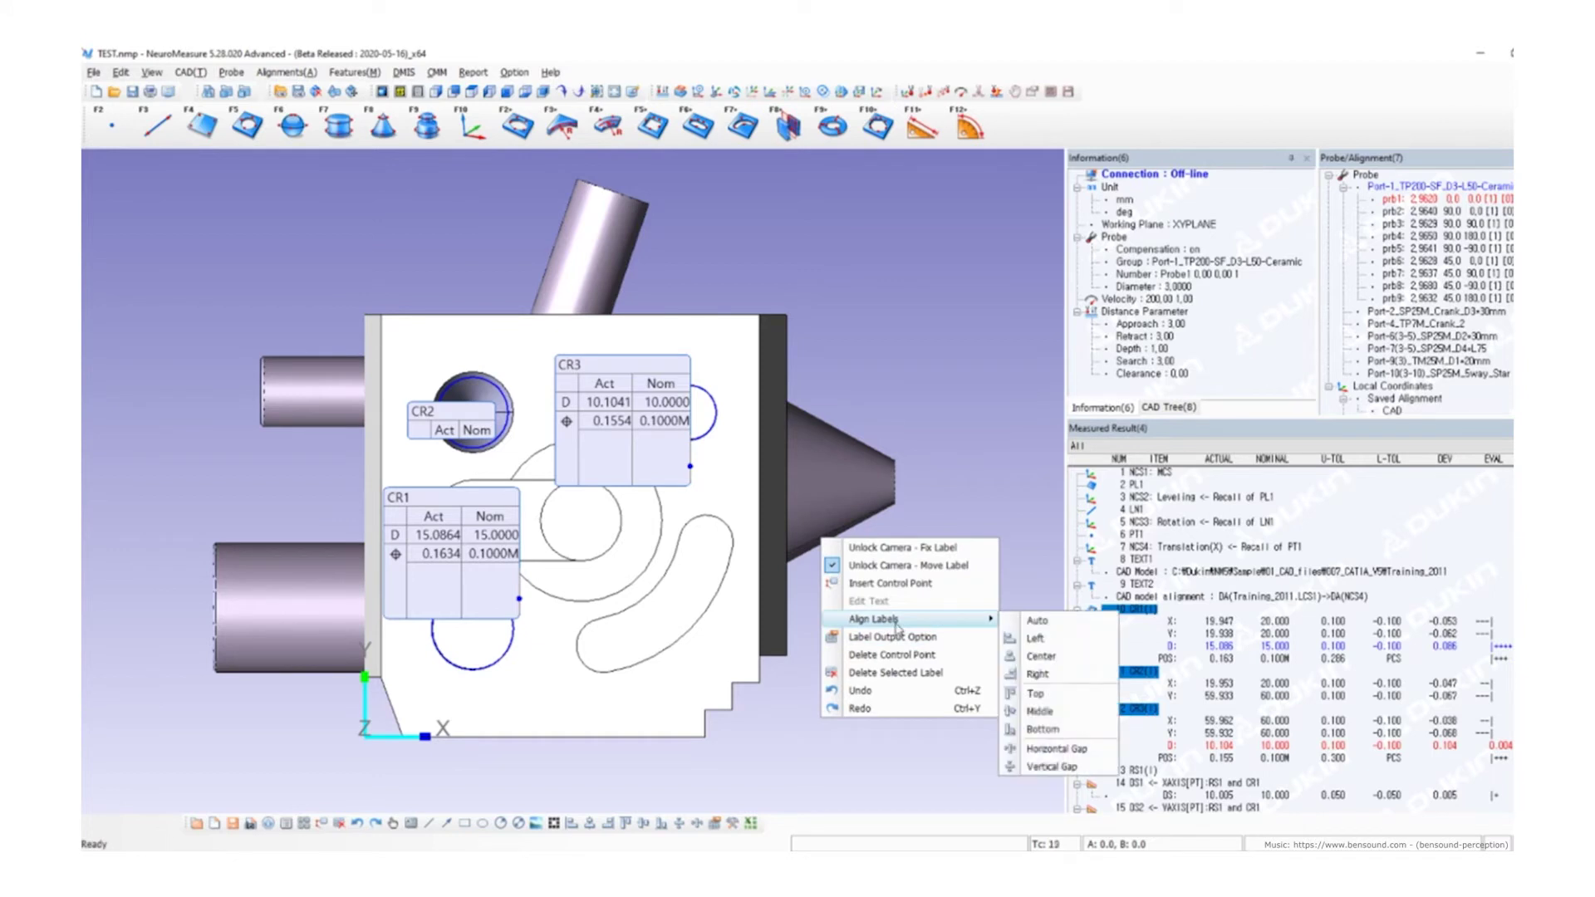
{"action": "left_click", "coordinate": [1066, 623]}
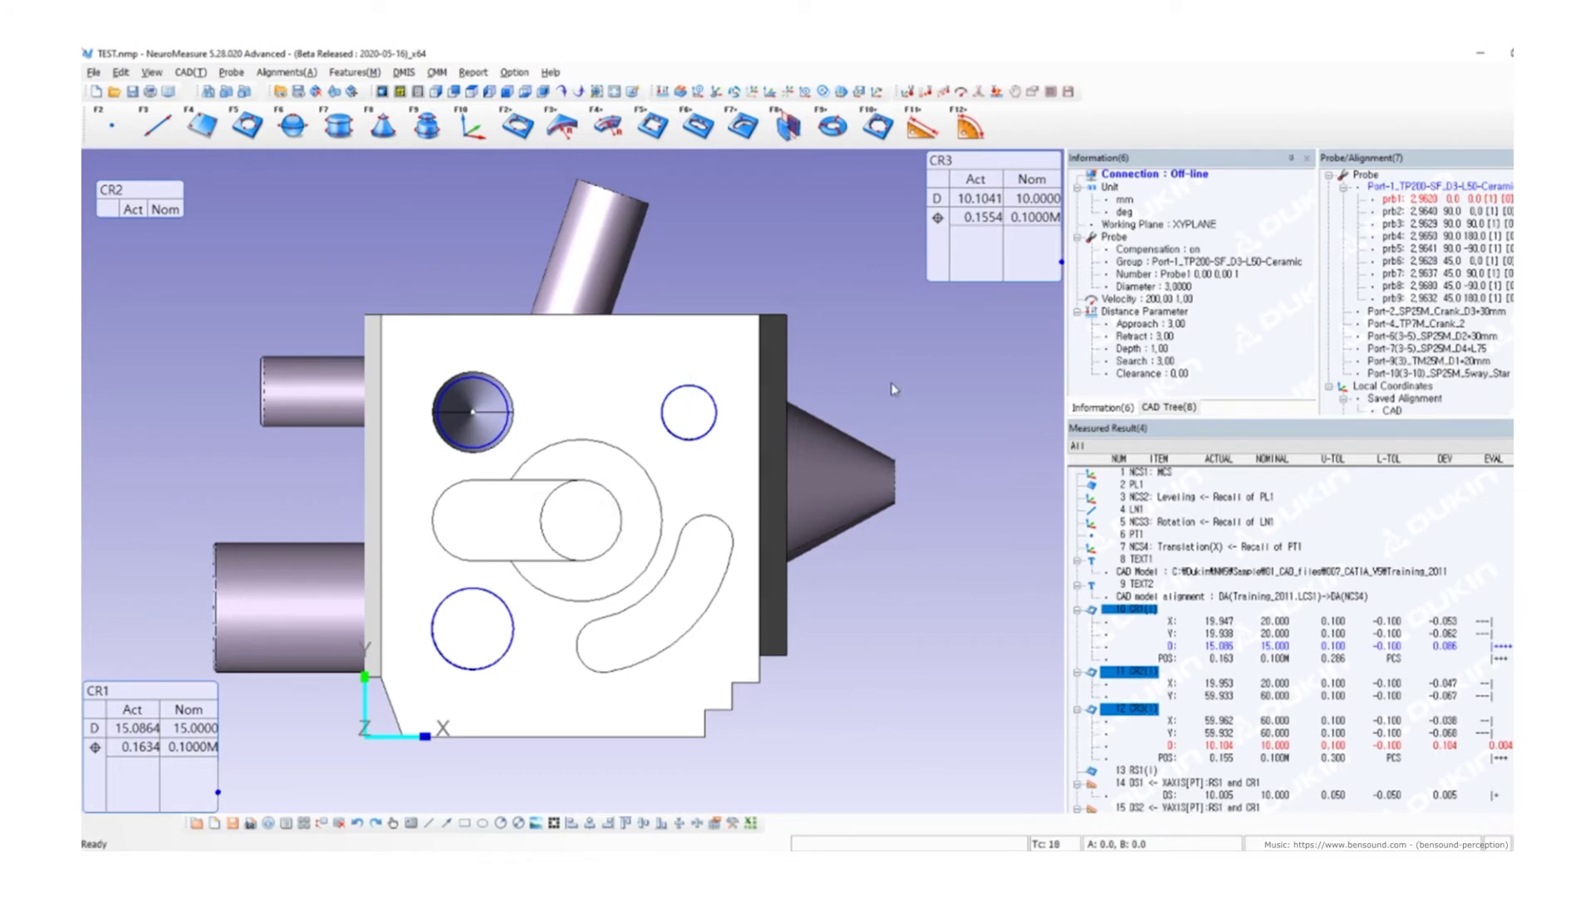
- Drag the CR3, CR2 and CR1 labels closer to the part, then re-run automatic alignment
{"action": "left_click_drag", "start_coordinate": [955, 218], "coordinate": [876, 304]}
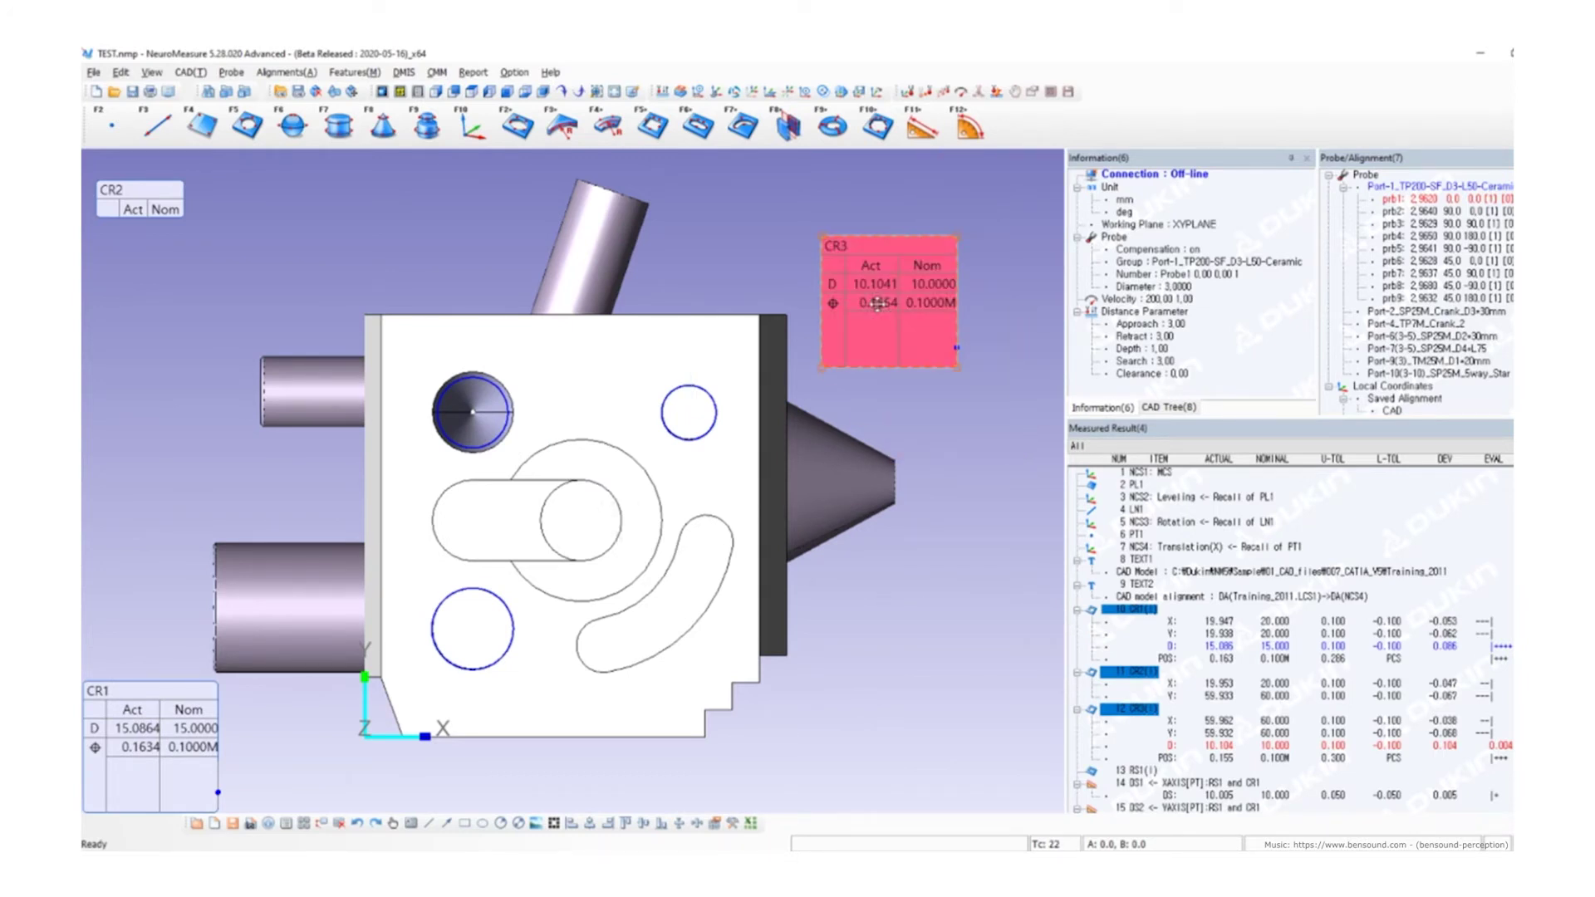
{"action": "left_click_drag", "start_coordinate": [137, 201], "coordinate": [213, 254]}
{"action": "left_click_drag", "start_coordinate": [170, 708], "coordinate": [241, 620]}
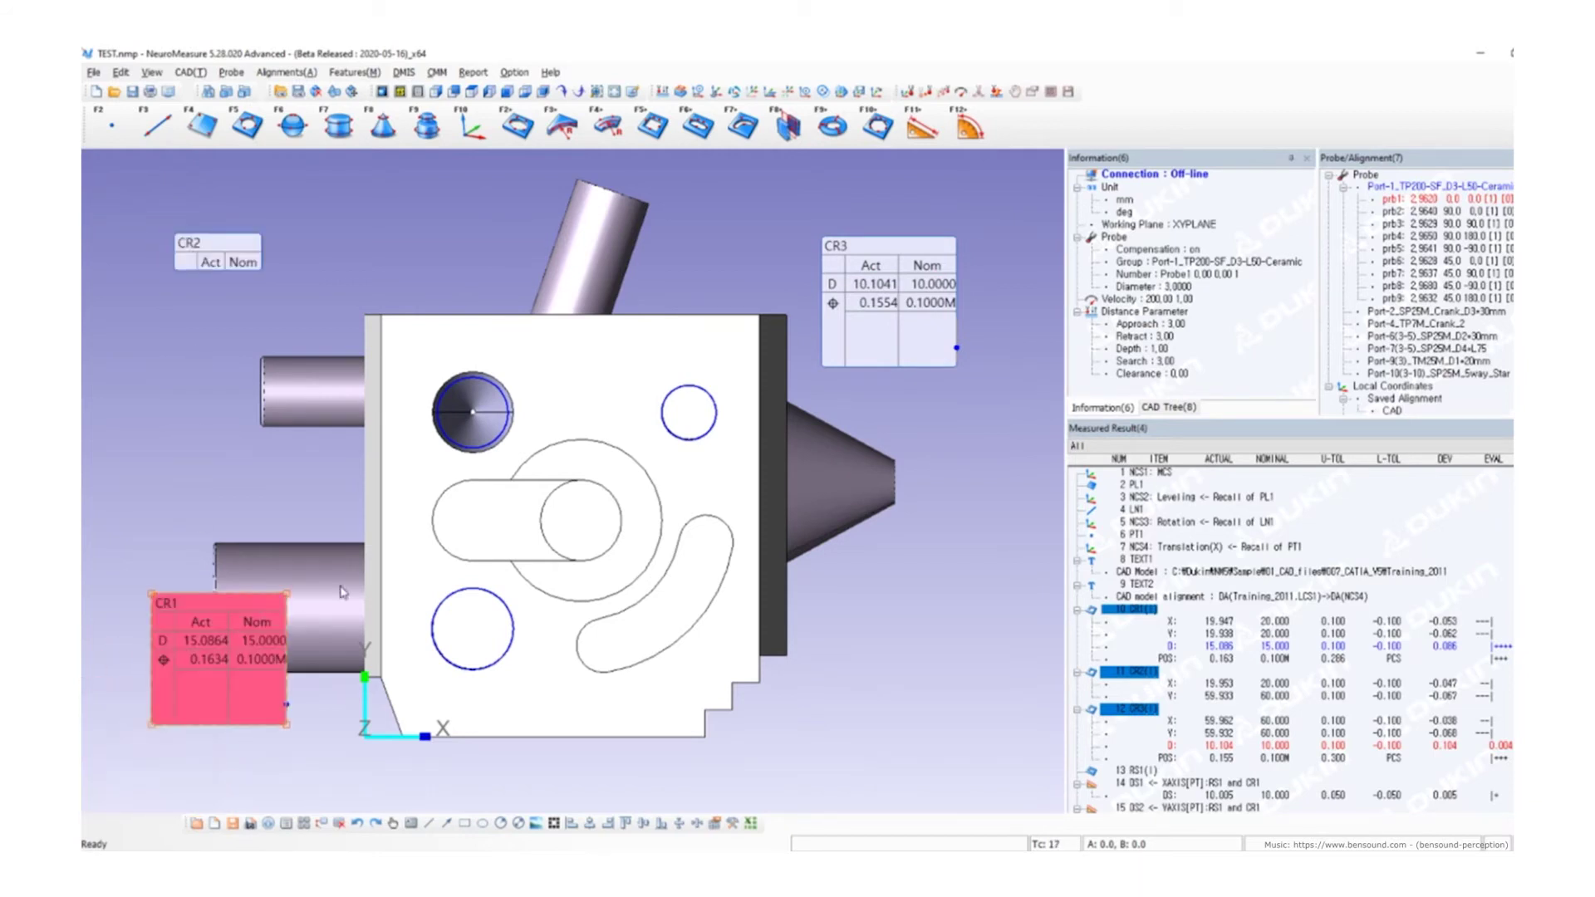
{"action": "right_click", "coordinate": [689, 434]}
{"action": "mouse_move", "coordinate": [844, 510]}
{"action": "left_click", "coordinate": [933, 511]}
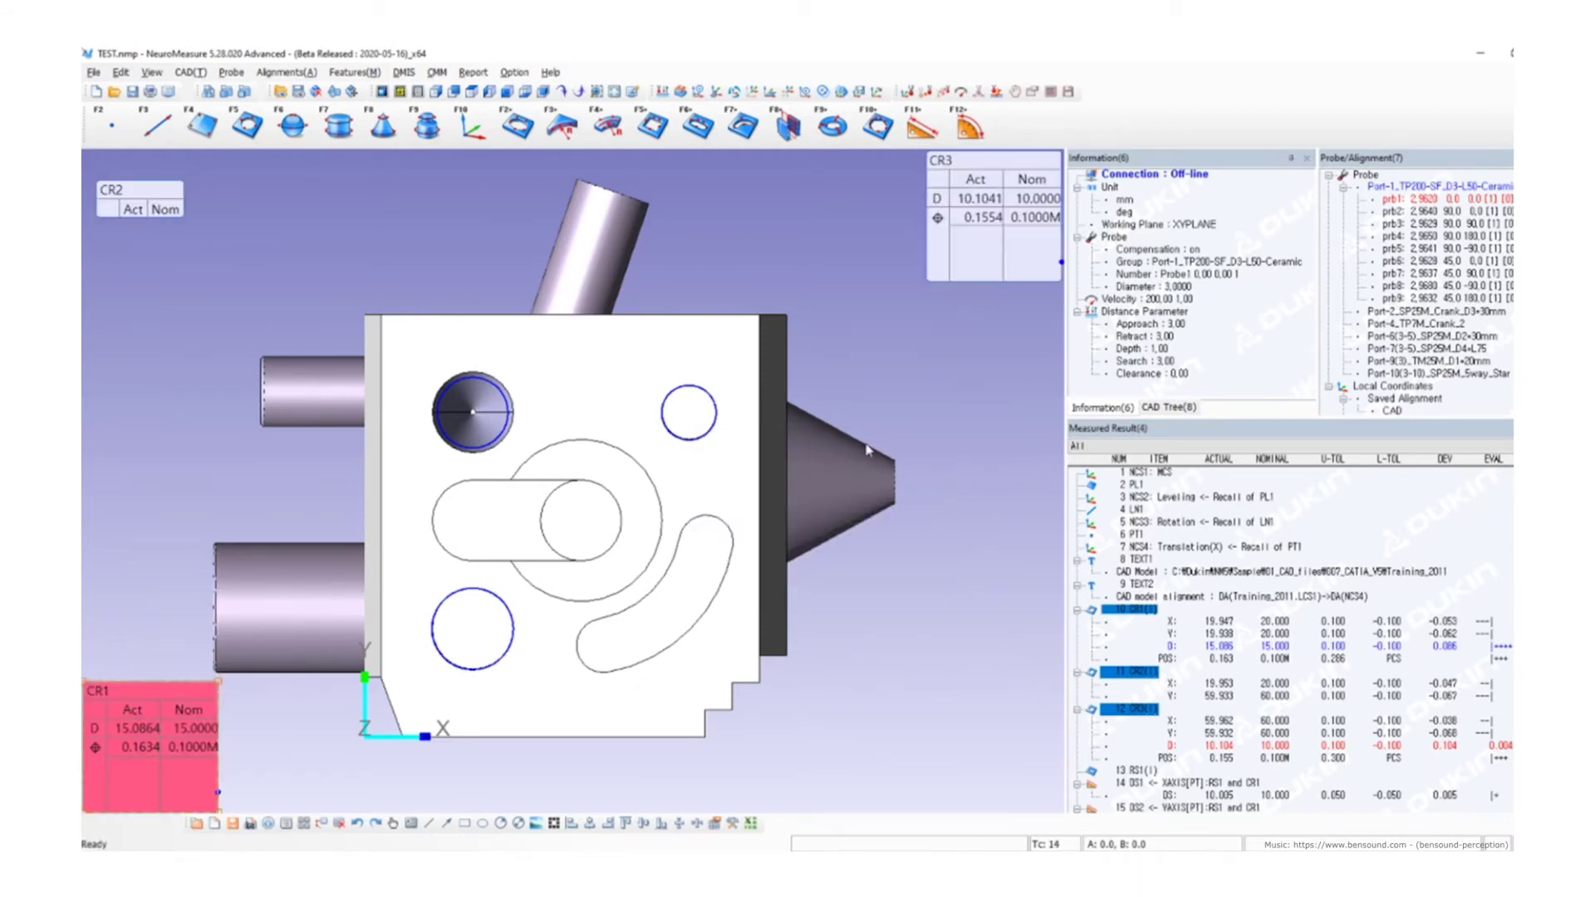
- Select the CR3, CR2 and CR1 labels and open their Label Output Option dialog
{"action": "left_click", "coordinate": [976, 213]}
{"action": "left_click", "coordinate": [149, 213], "text": "ctrl"}
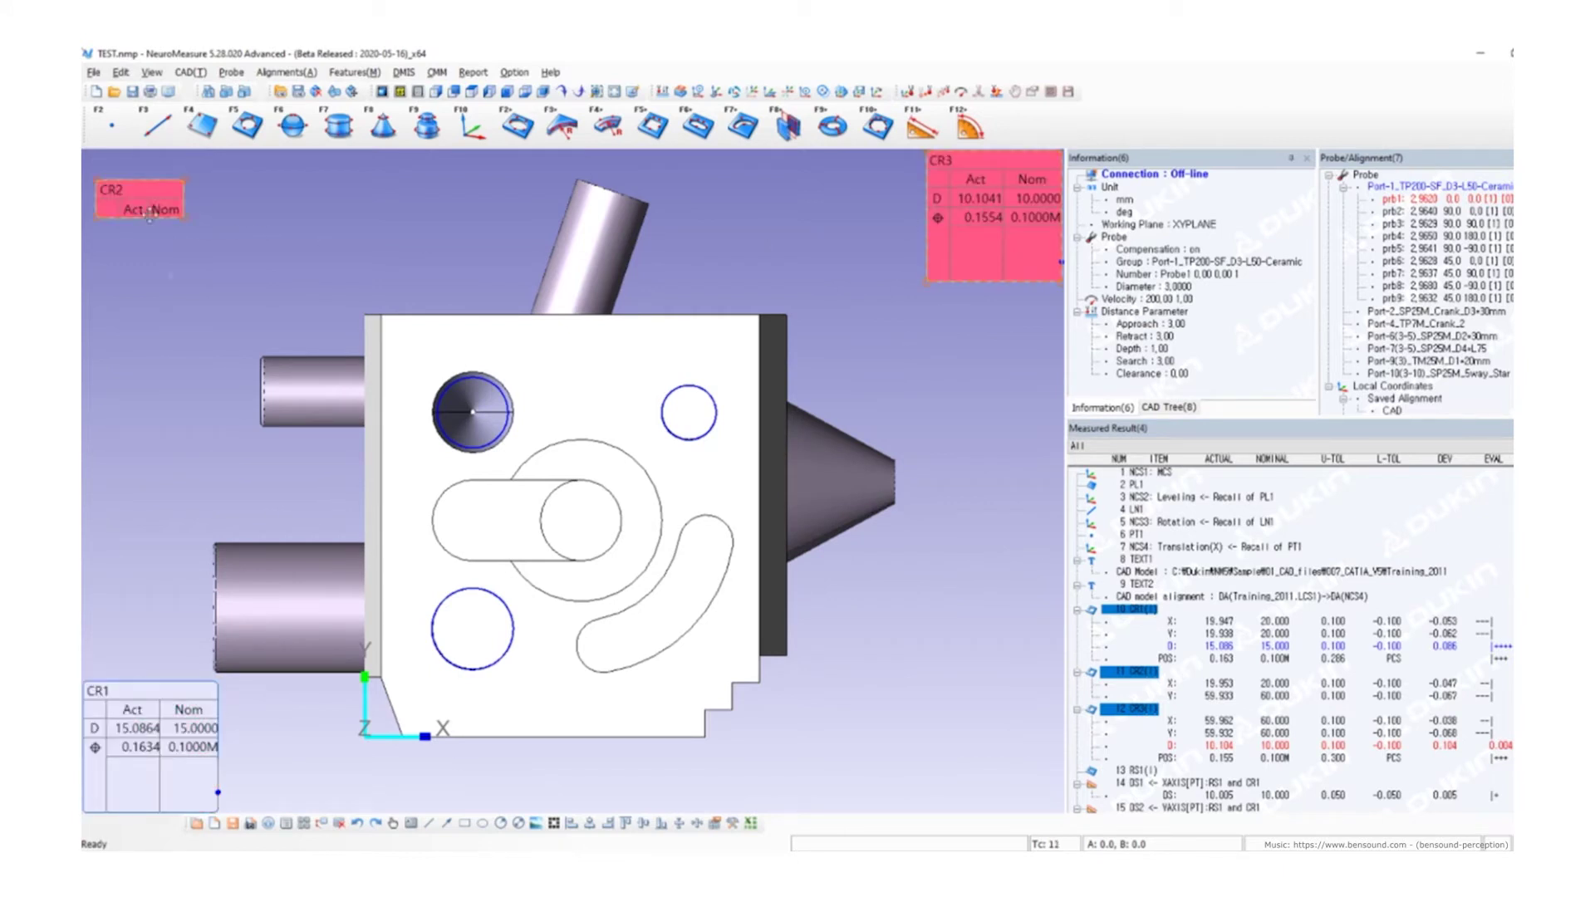
{"action": "left_click", "coordinate": [142, 702], "text": "ctrl"}
{"action": "double_click", "coordinate": [964, 241]}
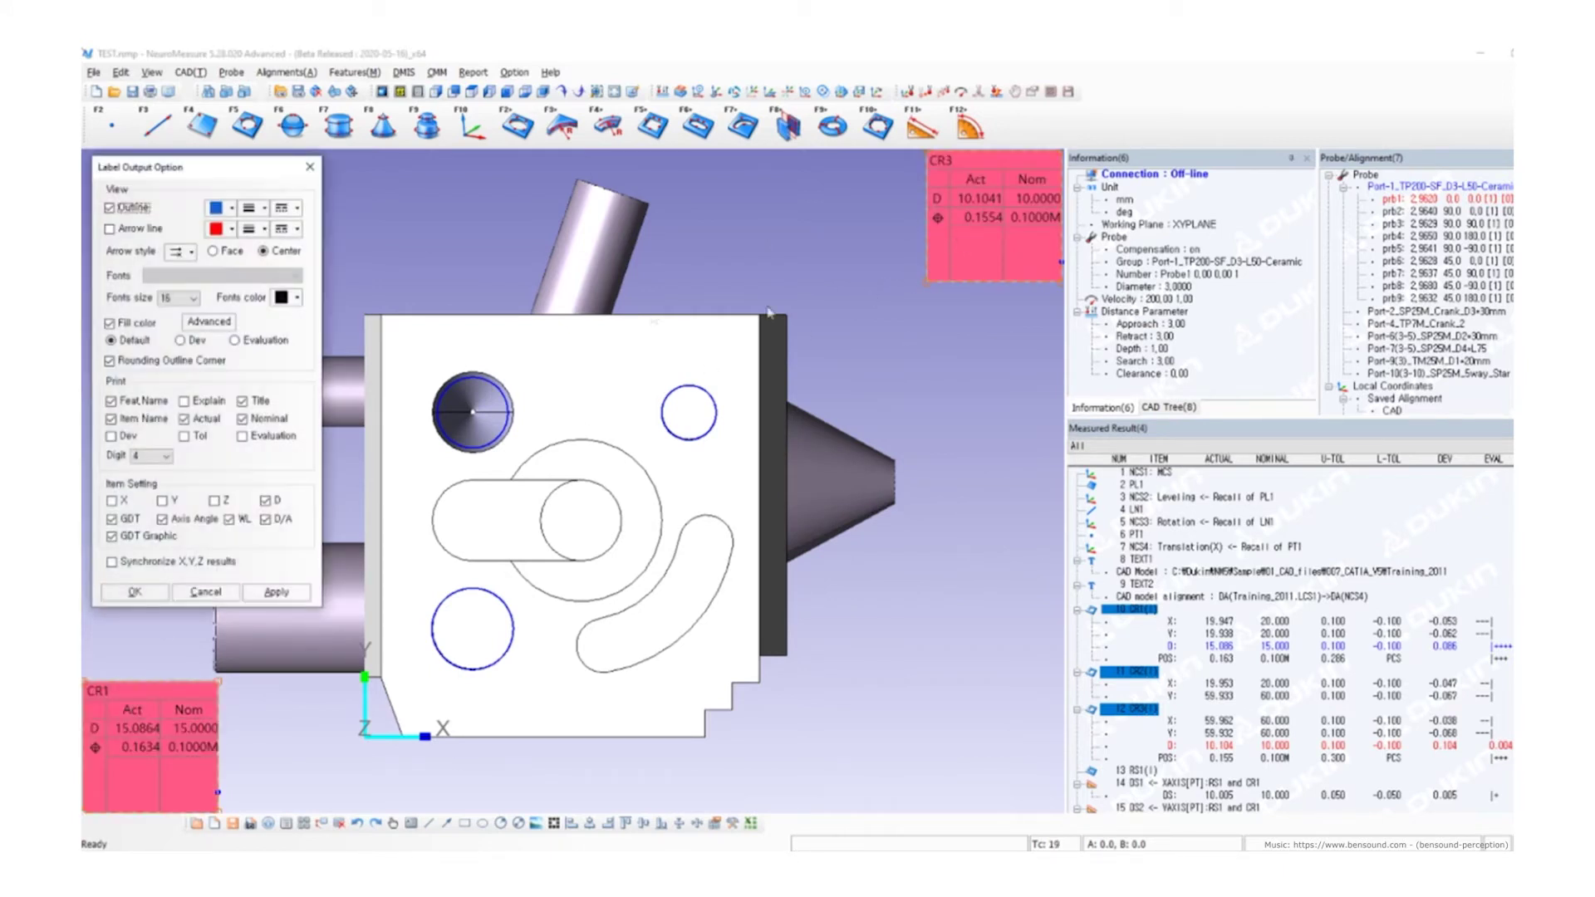
- Show X and Y values and hide WL in the CR labels
{"action": "left_click", "coordinate": [121, 500]}
{"action": "left_click", "coordinate": [166, 501]}
{"action": "left_click", "coordinate": [206, 521]}
{"action": "left_click", "coordinate": [243, 521]}
{"action": "left_click", "coordinate": [152, 592]}
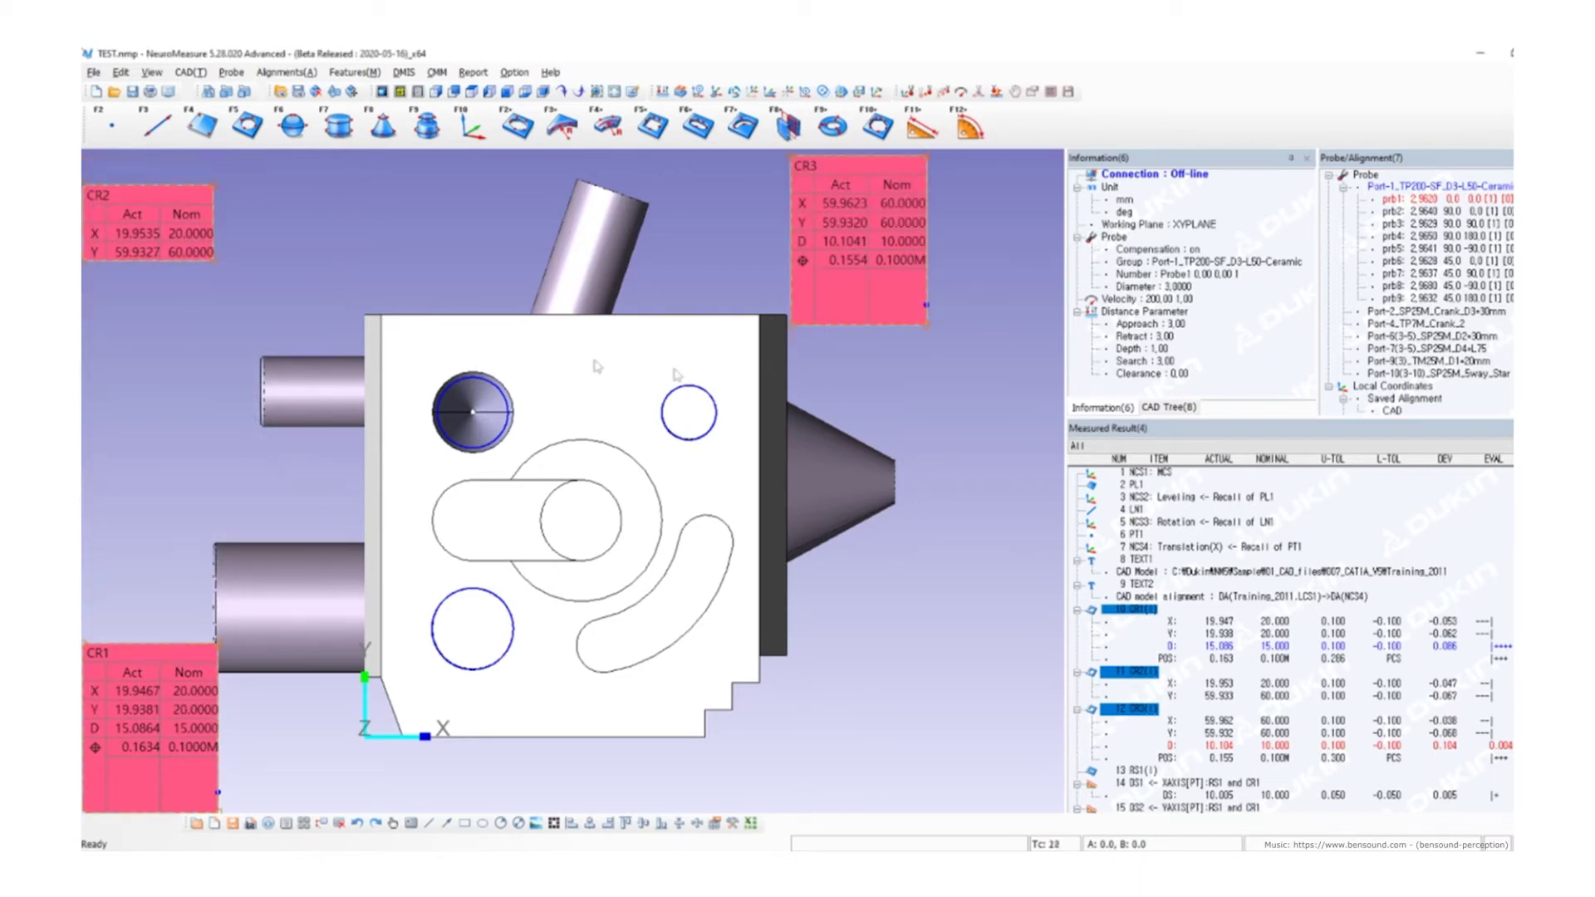
- Add explanation, deviation, tolerance and evaluation columns to the CR labels
{"action": "double_click", "coordinate": [166, 247]}
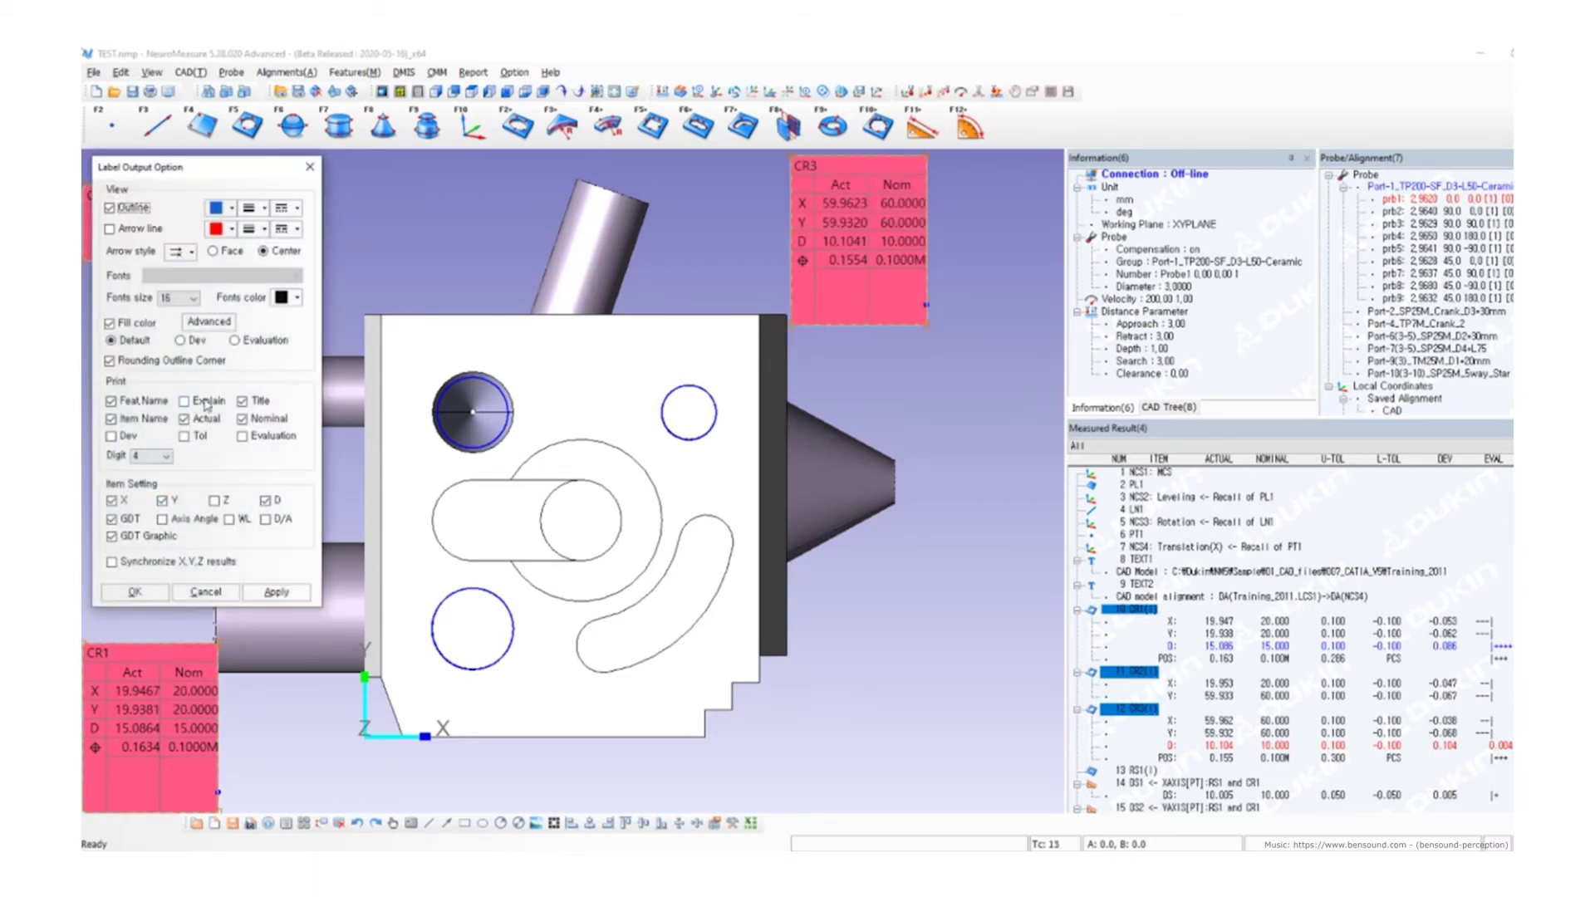
{"action": "left_click", "coordinate": [185, 401]}
{"action": "left_click", "coordinate": [132, 437]}
{"action": "left_click", "coordinate": [198, 437]}
{"action": "left_click", "coordinate": [250, 436]}
{"action": "left_click", "coordinate": [134, 592]}
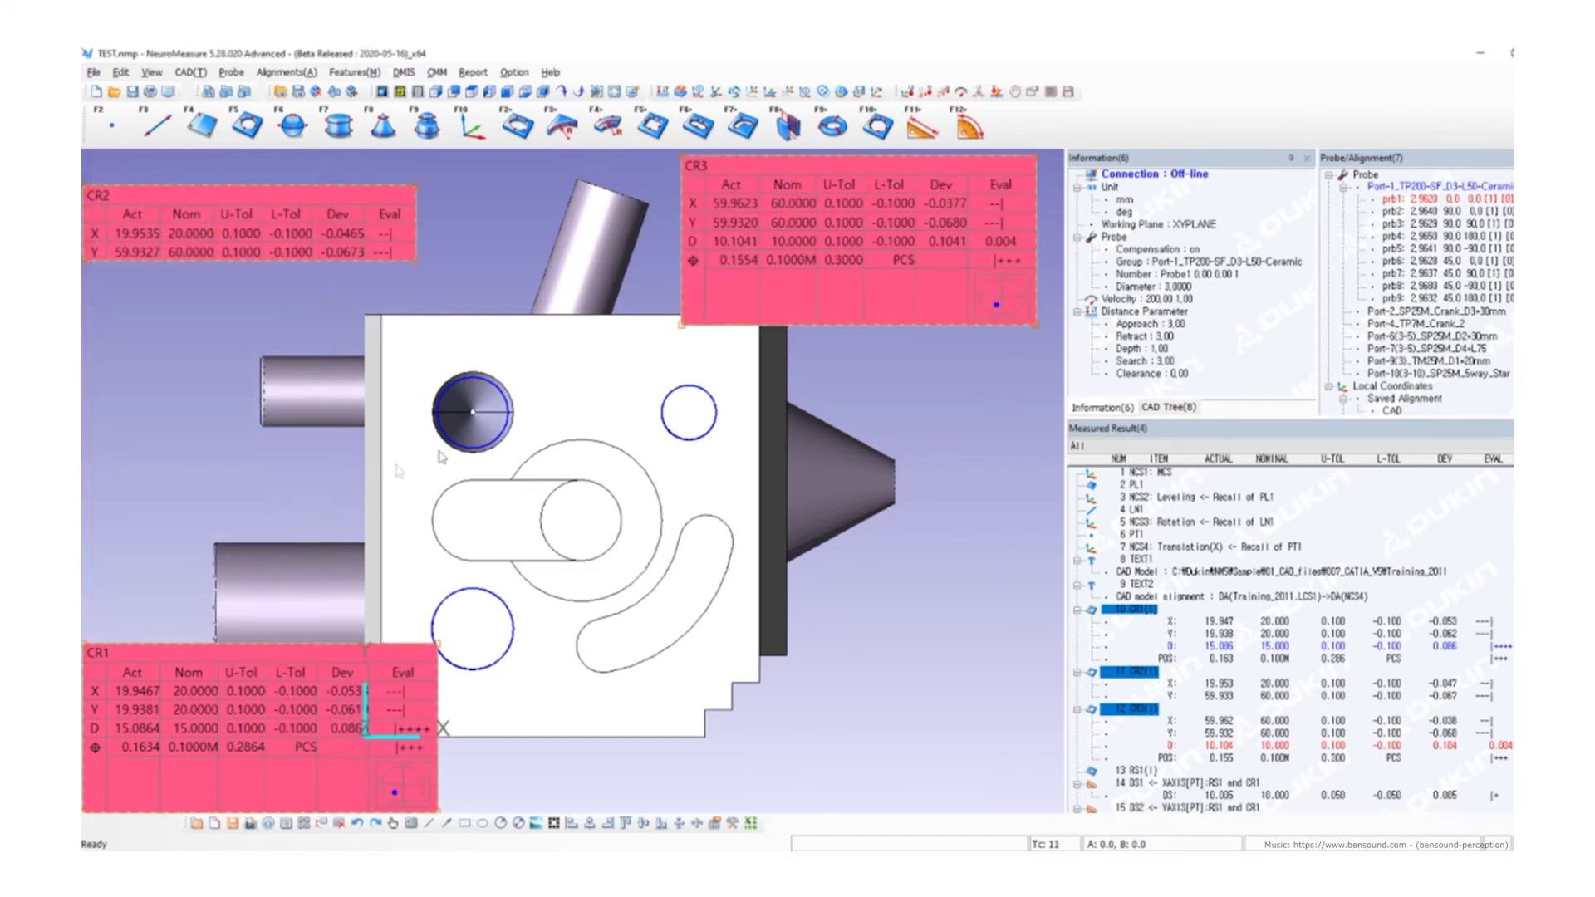
- Align the selected CR labels to the left and deselect them
{"action": "right_click", "coordinate": [771, 509]}
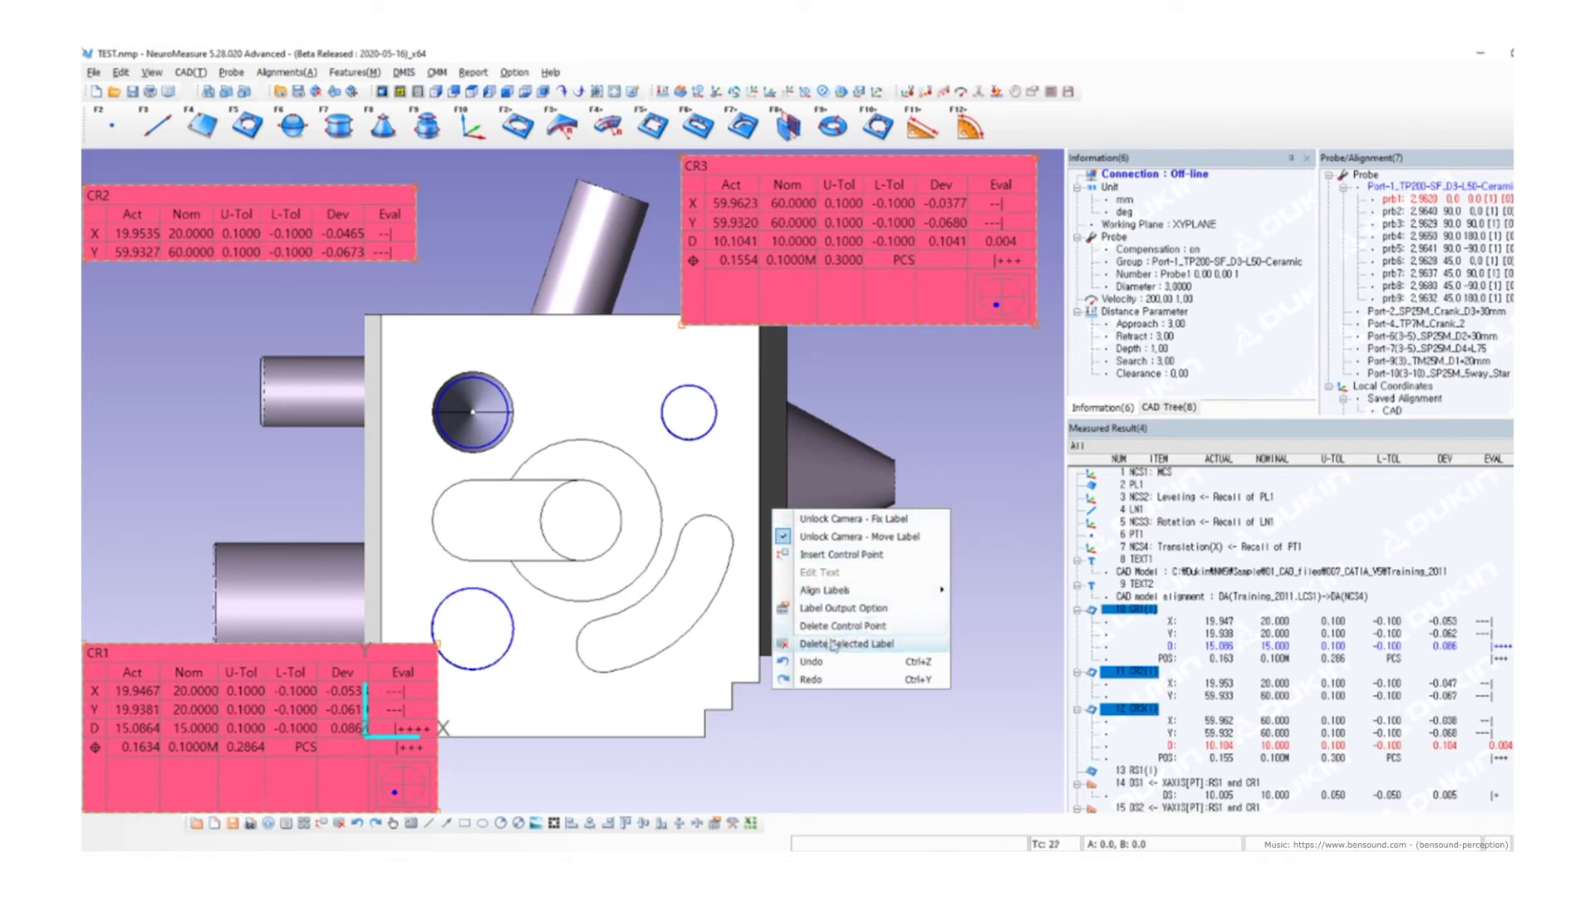
{"action": "mouse_move", "coordinate": [922, 590]}
{"action": "left_click", "coordinate": [997, 611]}
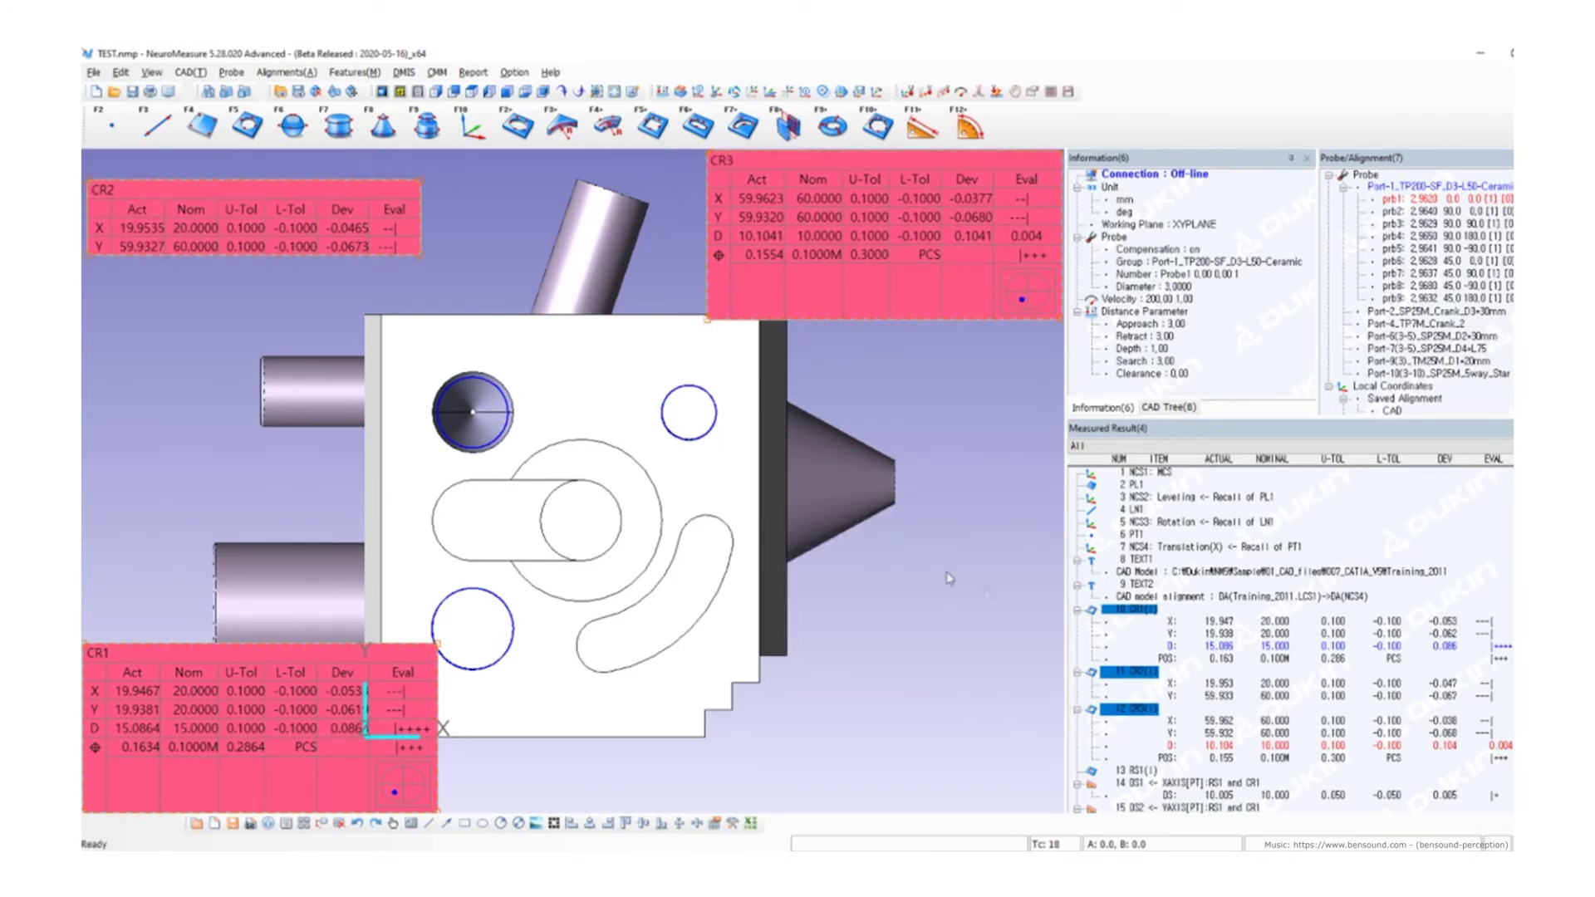
{"action": "left_click", "coordinate": [788, 490]}
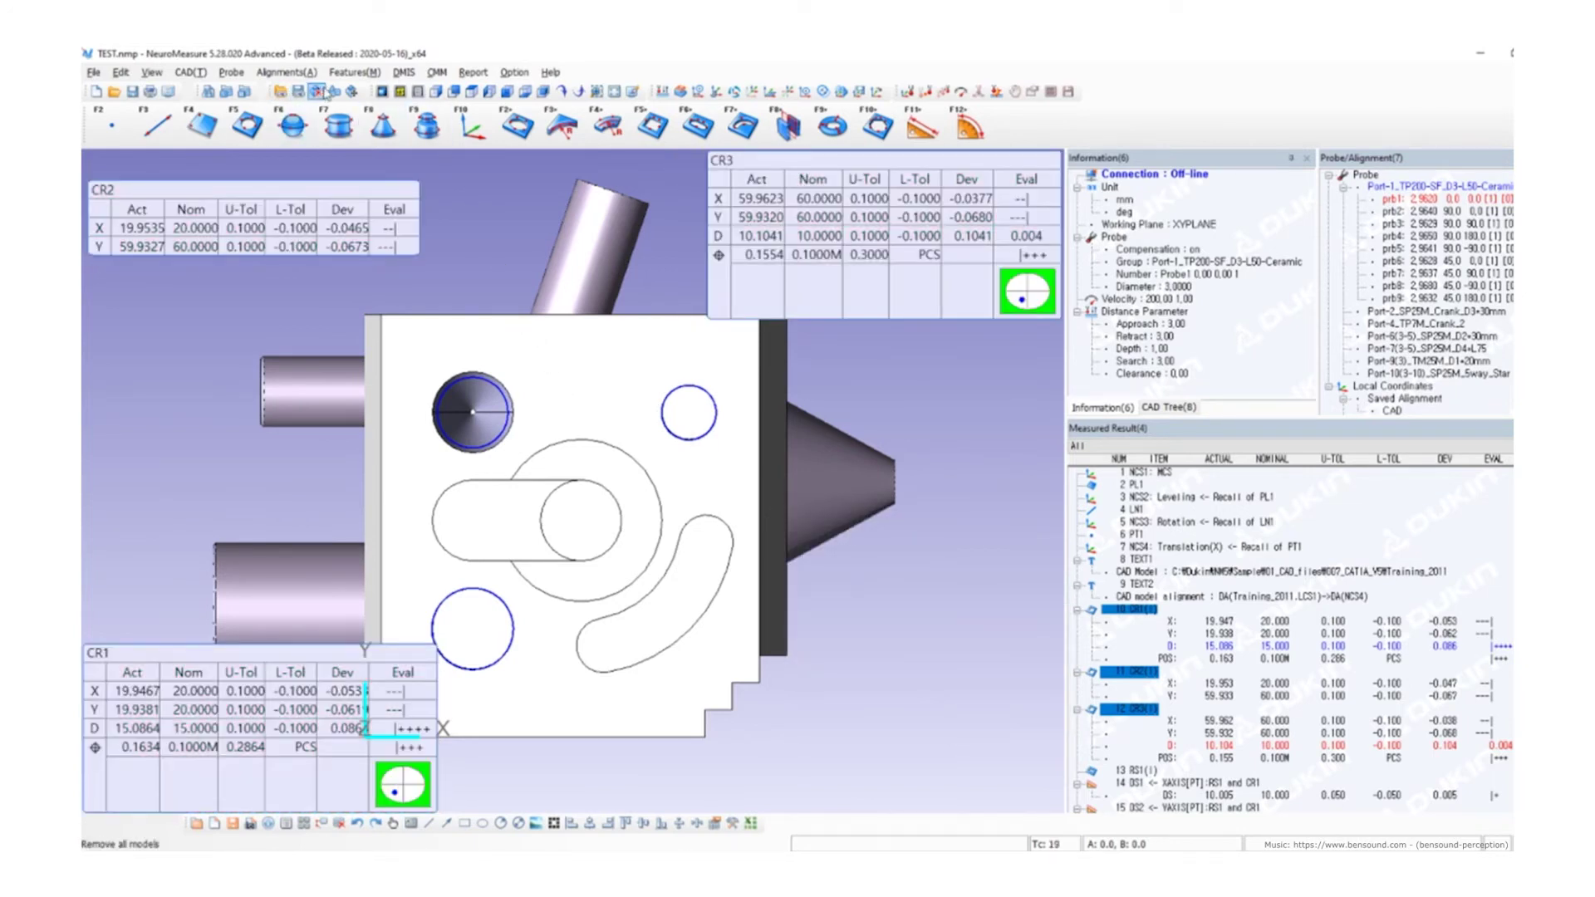
- Switch the main window to Graphic View
{"action": "left_click", "coordinate": [153, 73]}
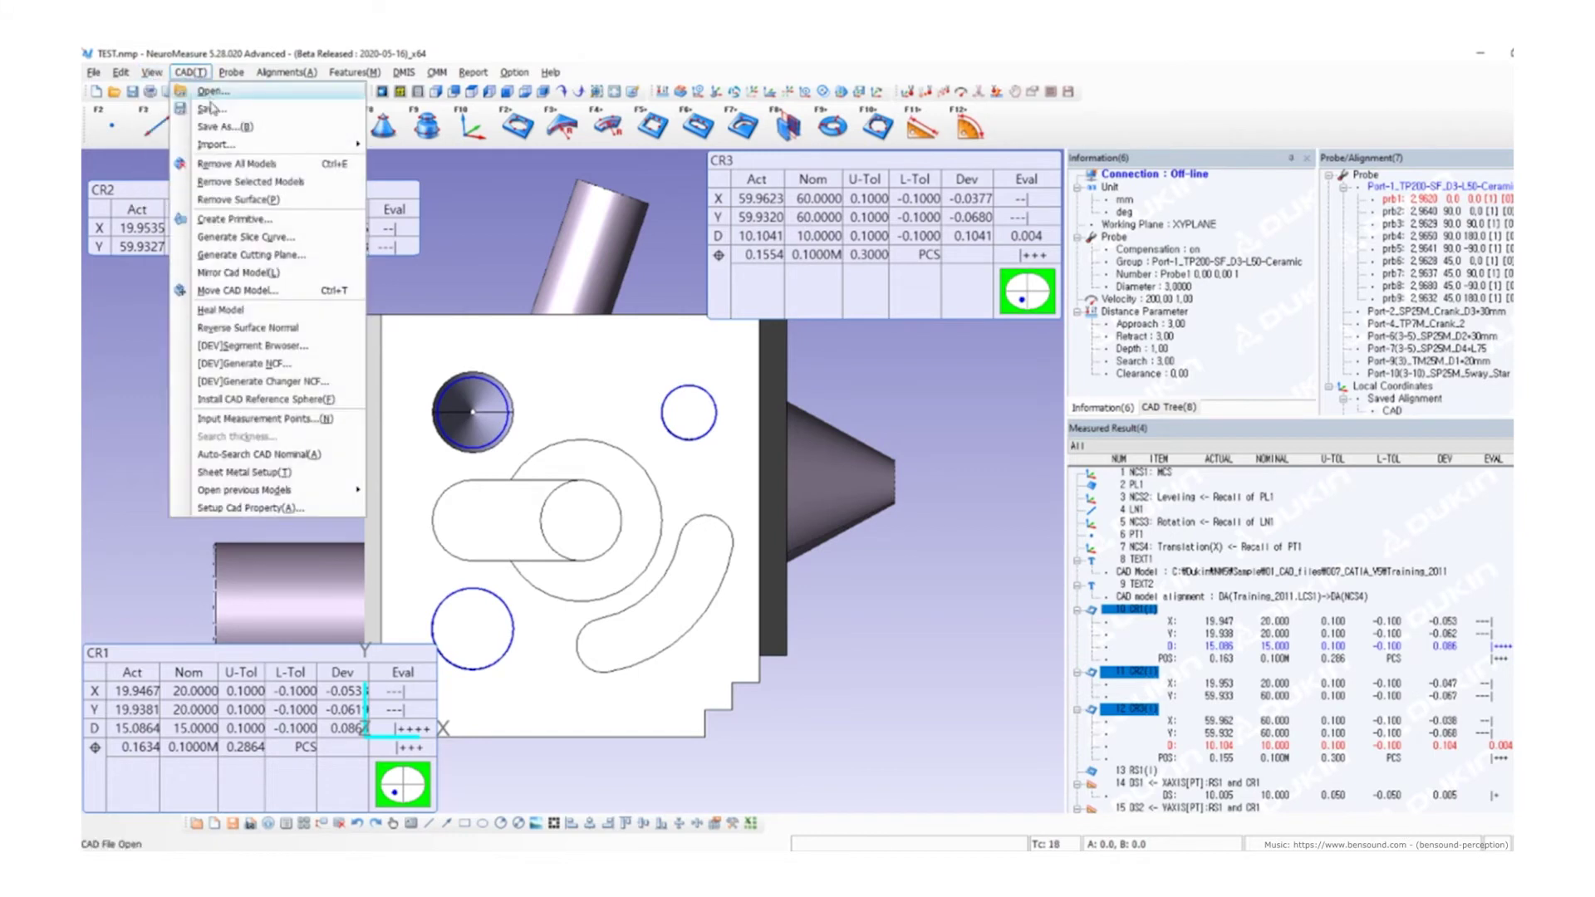
{"action": "mouse_move", "coordinate": [173, 93]}
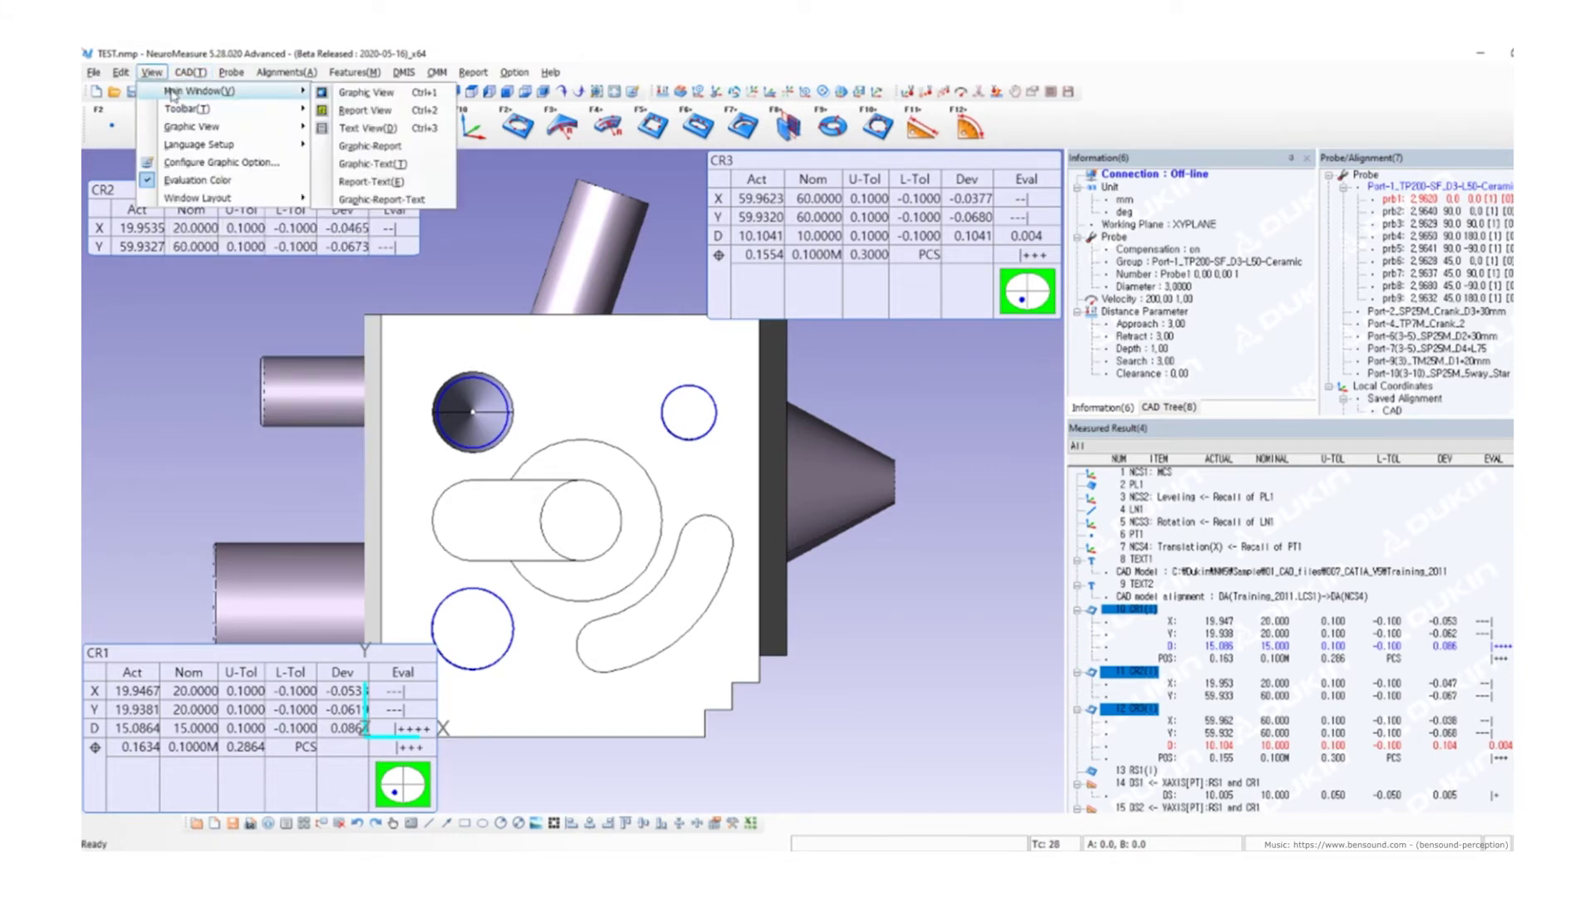
{"action": "left_click", "coordinate": [377, 92]}
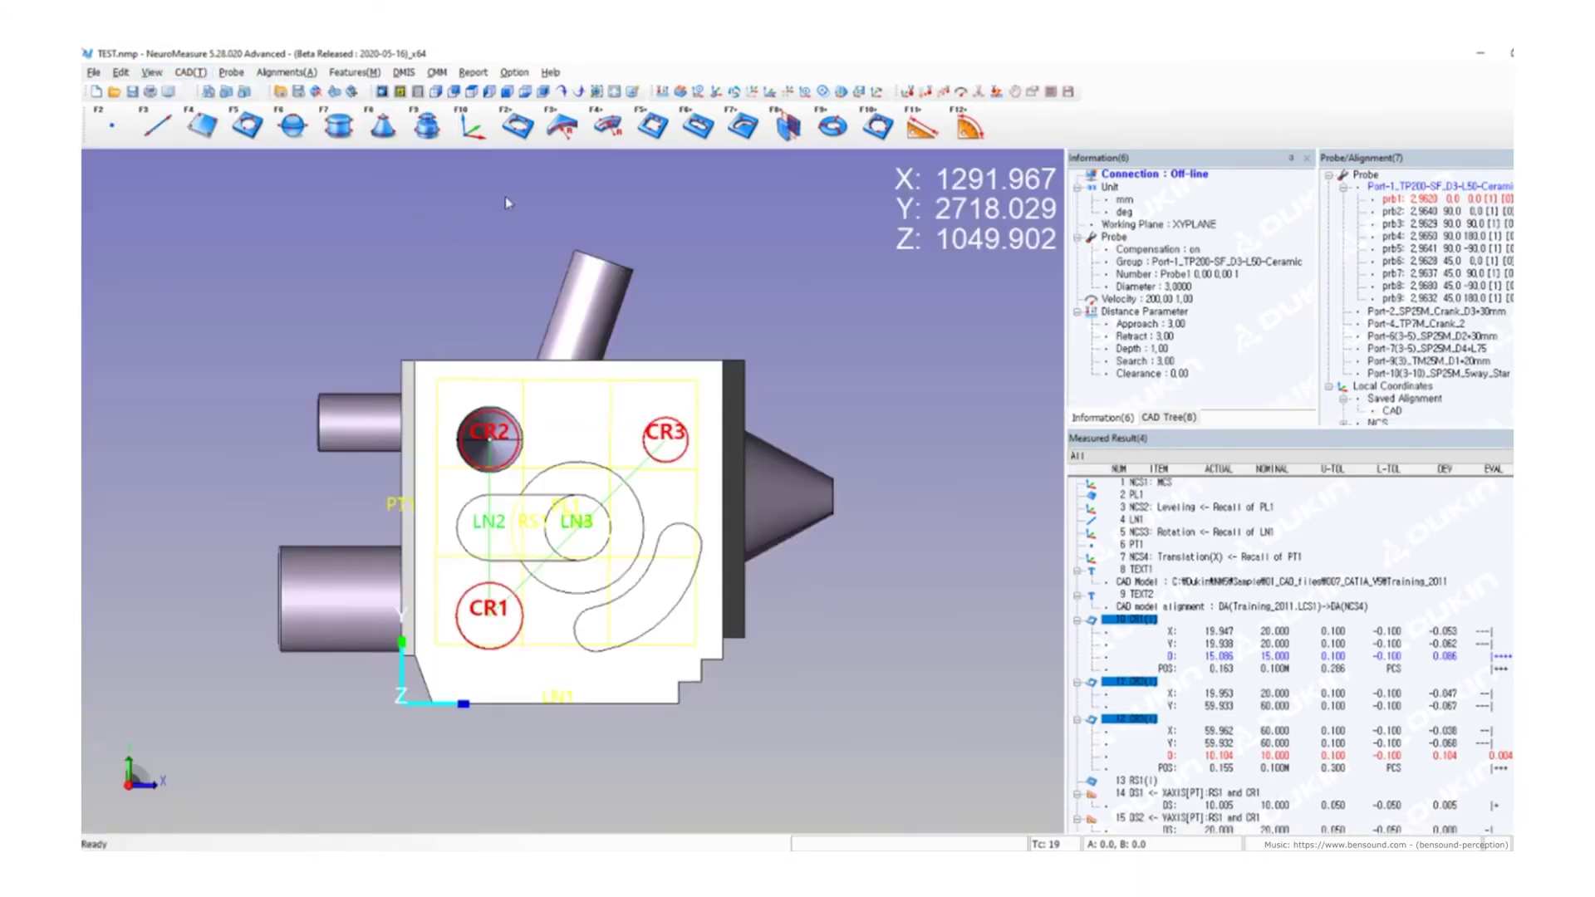
- Return to Report View and add a new blank report page
{"action": "left_click", "coordinate": [149, 72]}
{"action": "mouse_move", "coordinate": [249, 91]}
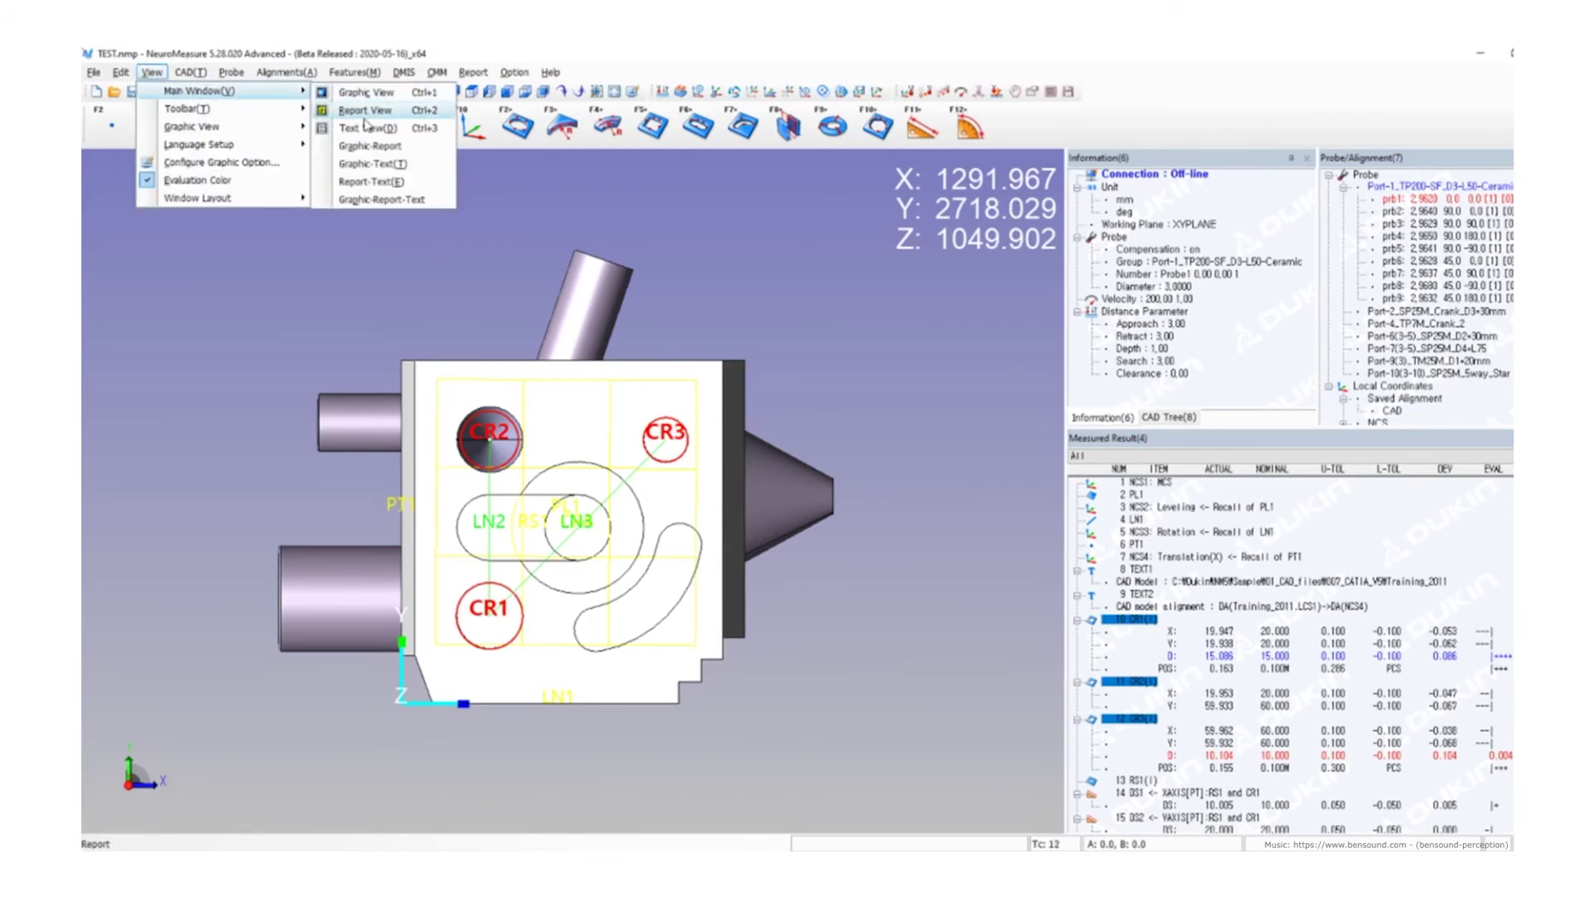
{"action": "left_click", "coordinate": [365, 110]}
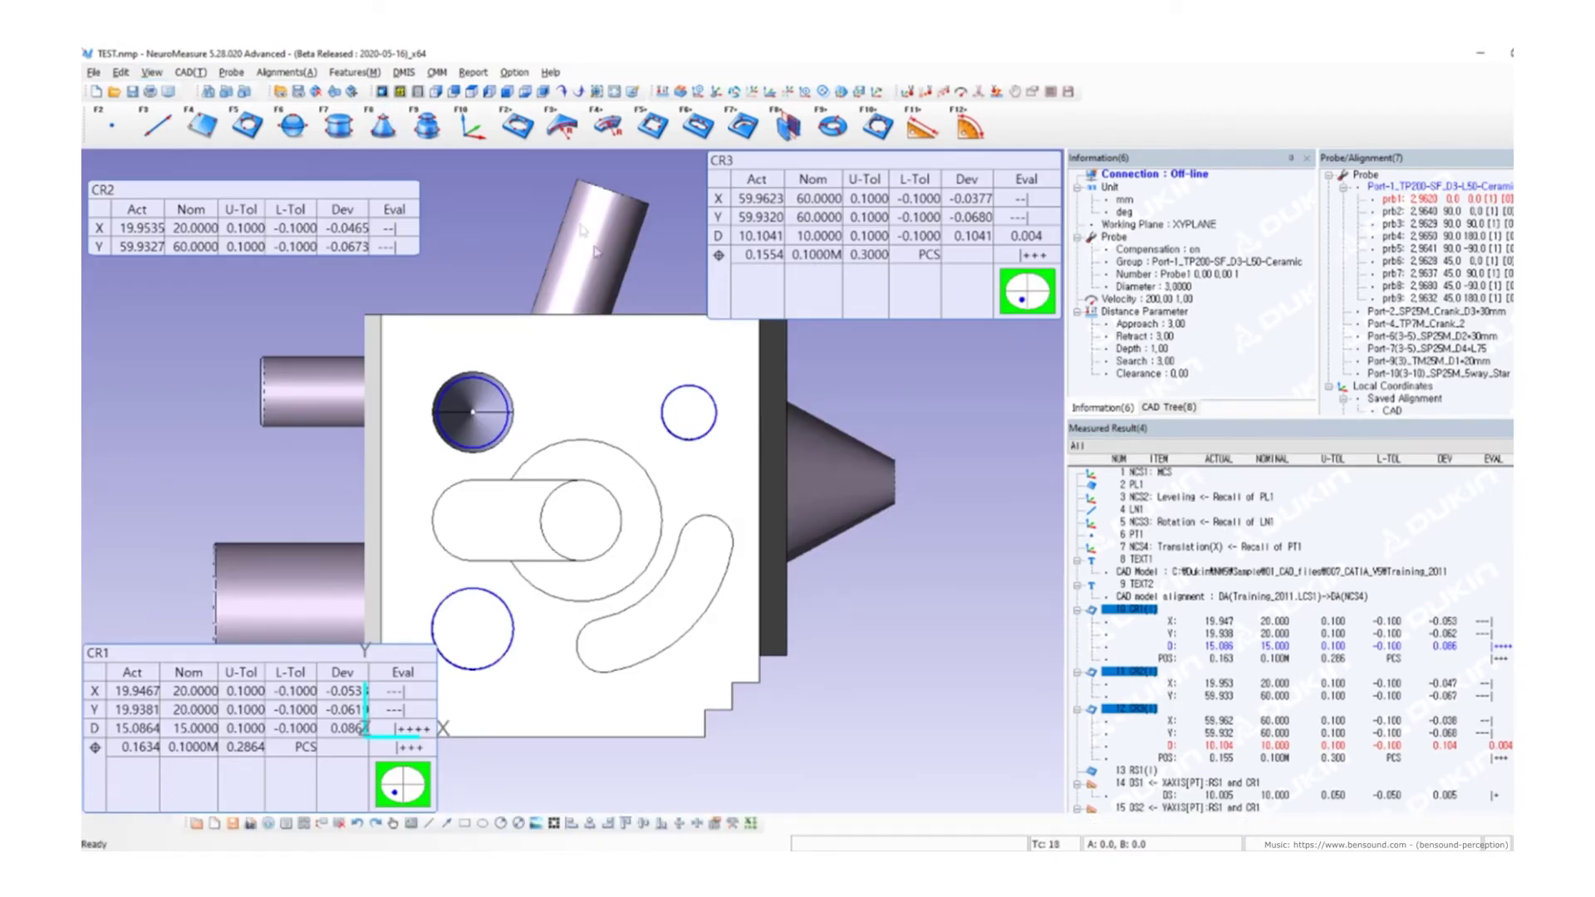
{"action": "left_click", "coordinate": [473, 72]}
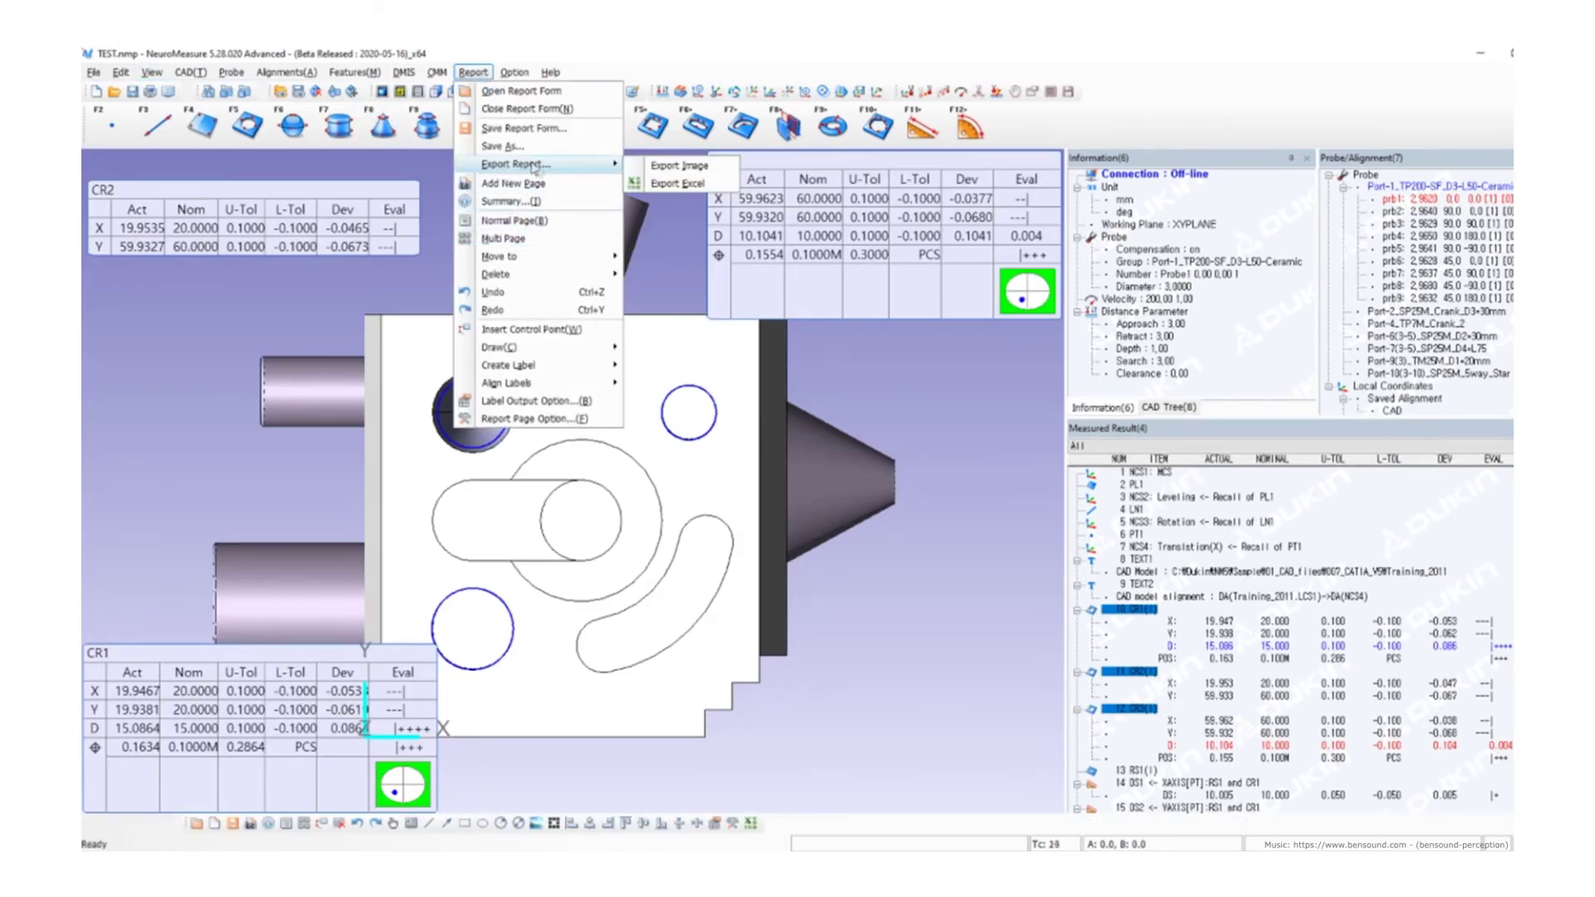
{"action": "left_click", "coordinate": [545, 187]}
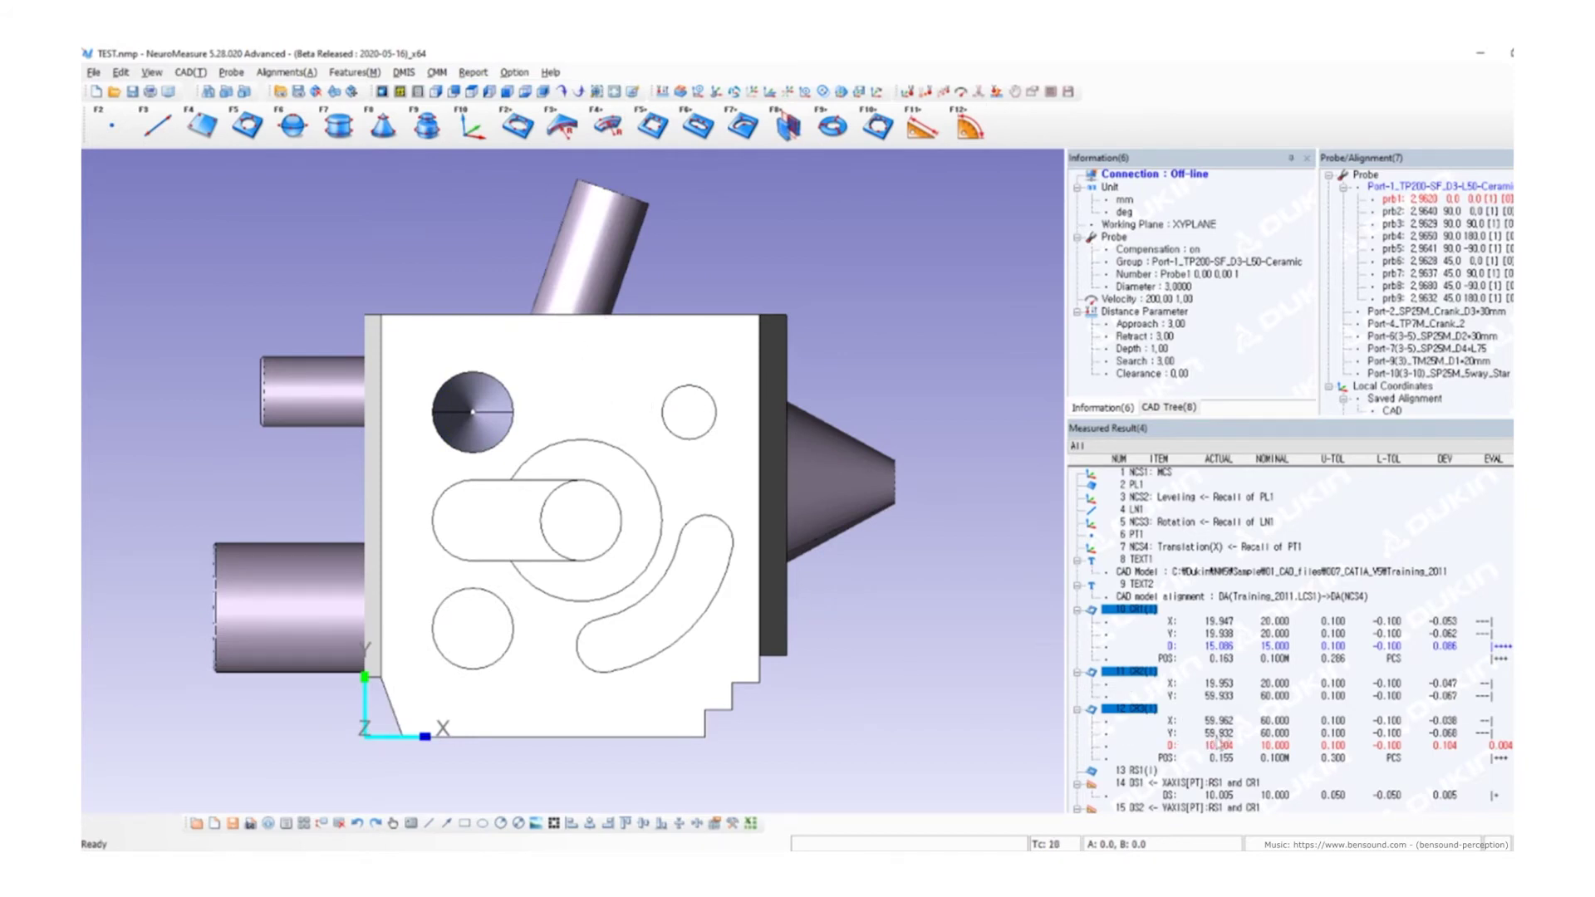
- Create DS1 and DS2 labels, placing DS1 above and DS2 right of the part
{"action": "left_click", "coordinate": [1127, 780]}
{"action": "scroll", "coordinate": [1146, 731], "scroll_direction": "down", "scroll_amount": 5}
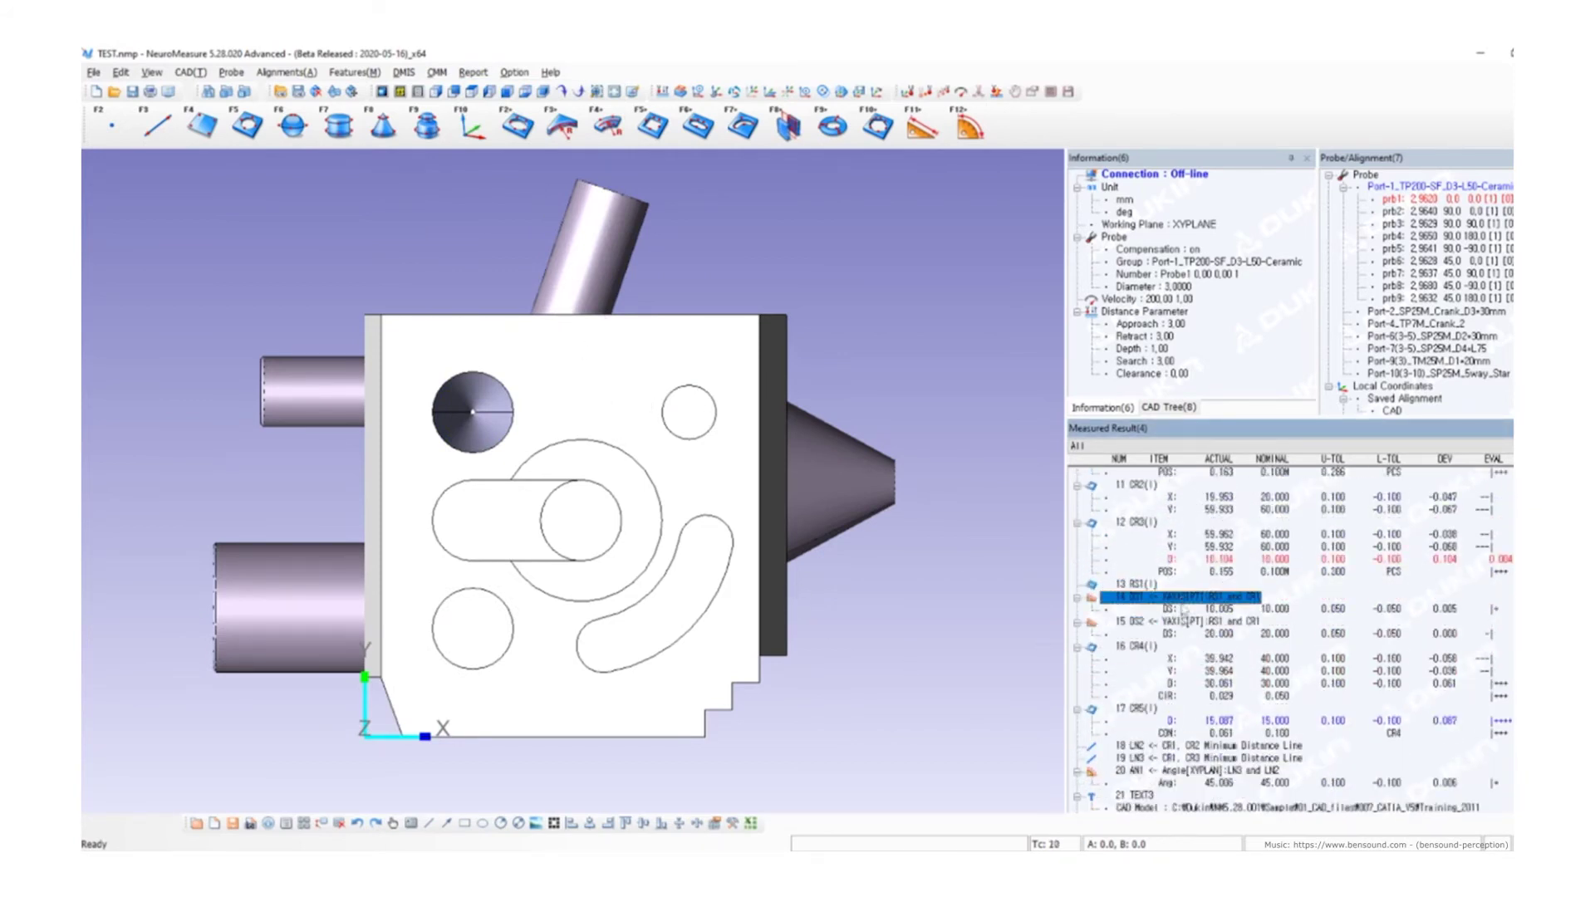
{"action": "left_click", "coordinate": [1184, 622], "text": "shift"}
{"action": "left_click", "coordinate": [635, 529]}
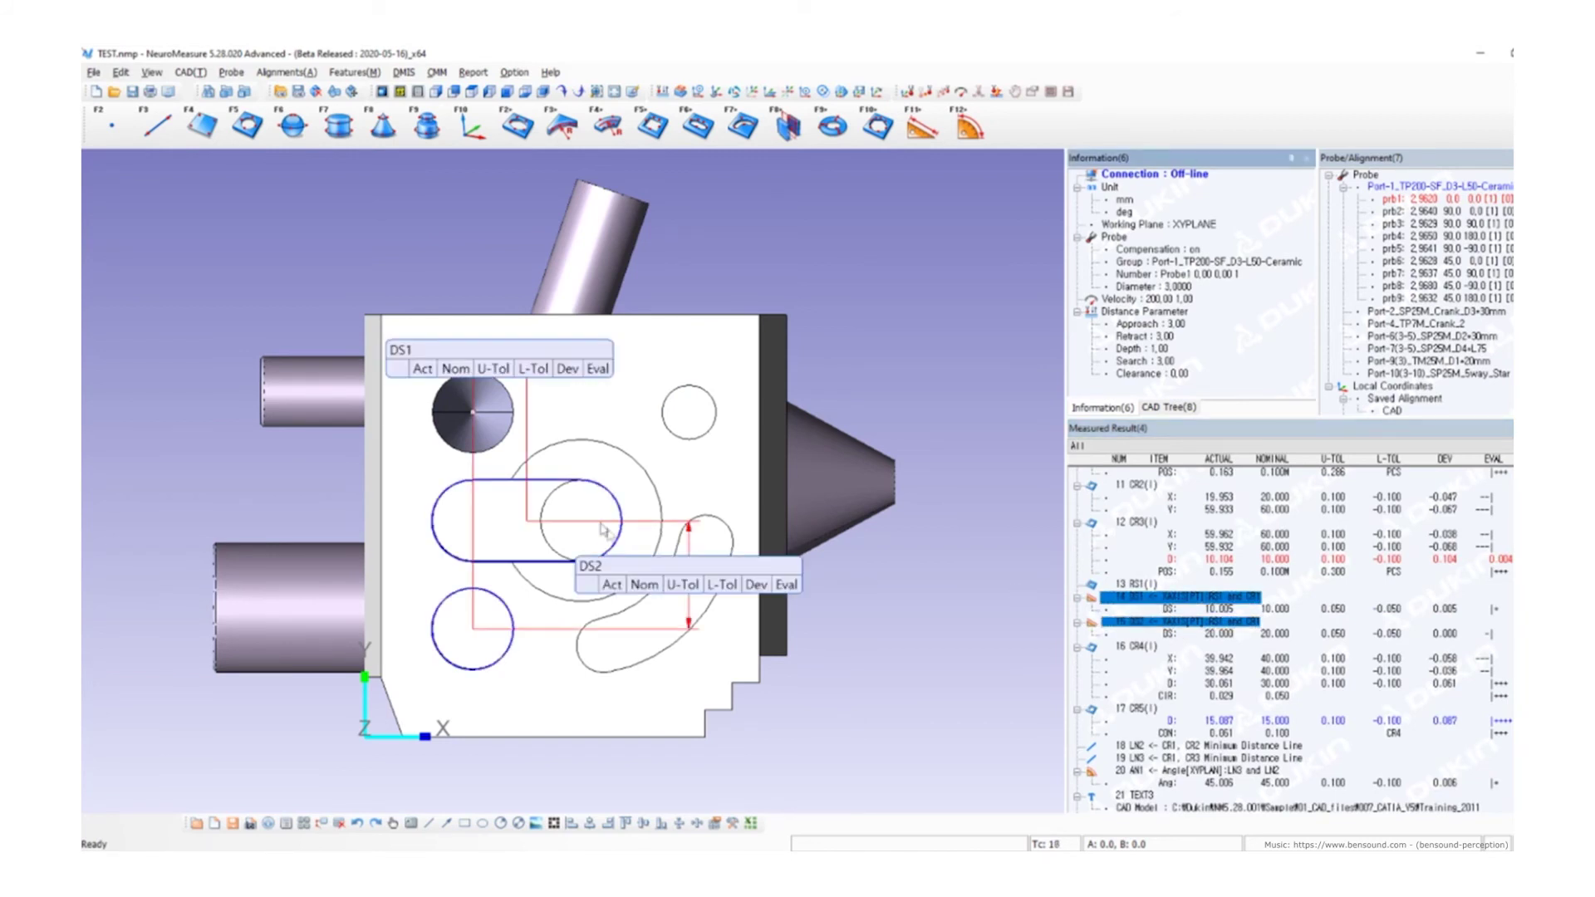
{"action": "left_click_drag", "start_coordinate": [483, 334], "coordinate": [482, 204]}
{"action": "left_click_drag", "start_coordinate": [671, 582], "coordinate": [854, 582]}
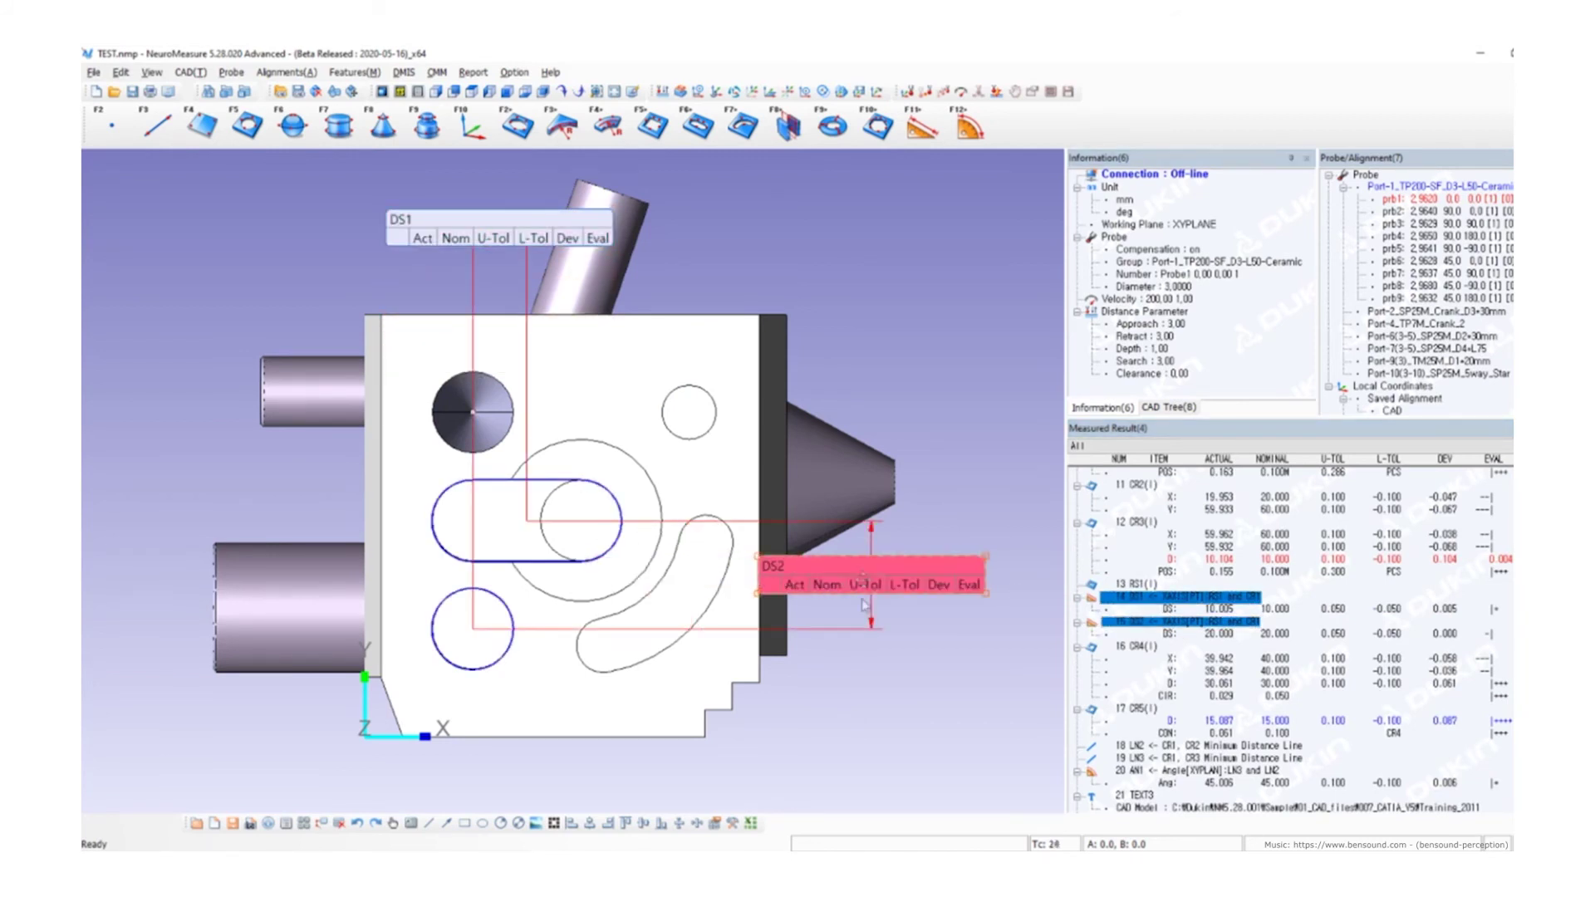
- Enable D/A values in the DS labels' output settings and apply them
{"action": "double_click", "coordinate": [520, 235]}
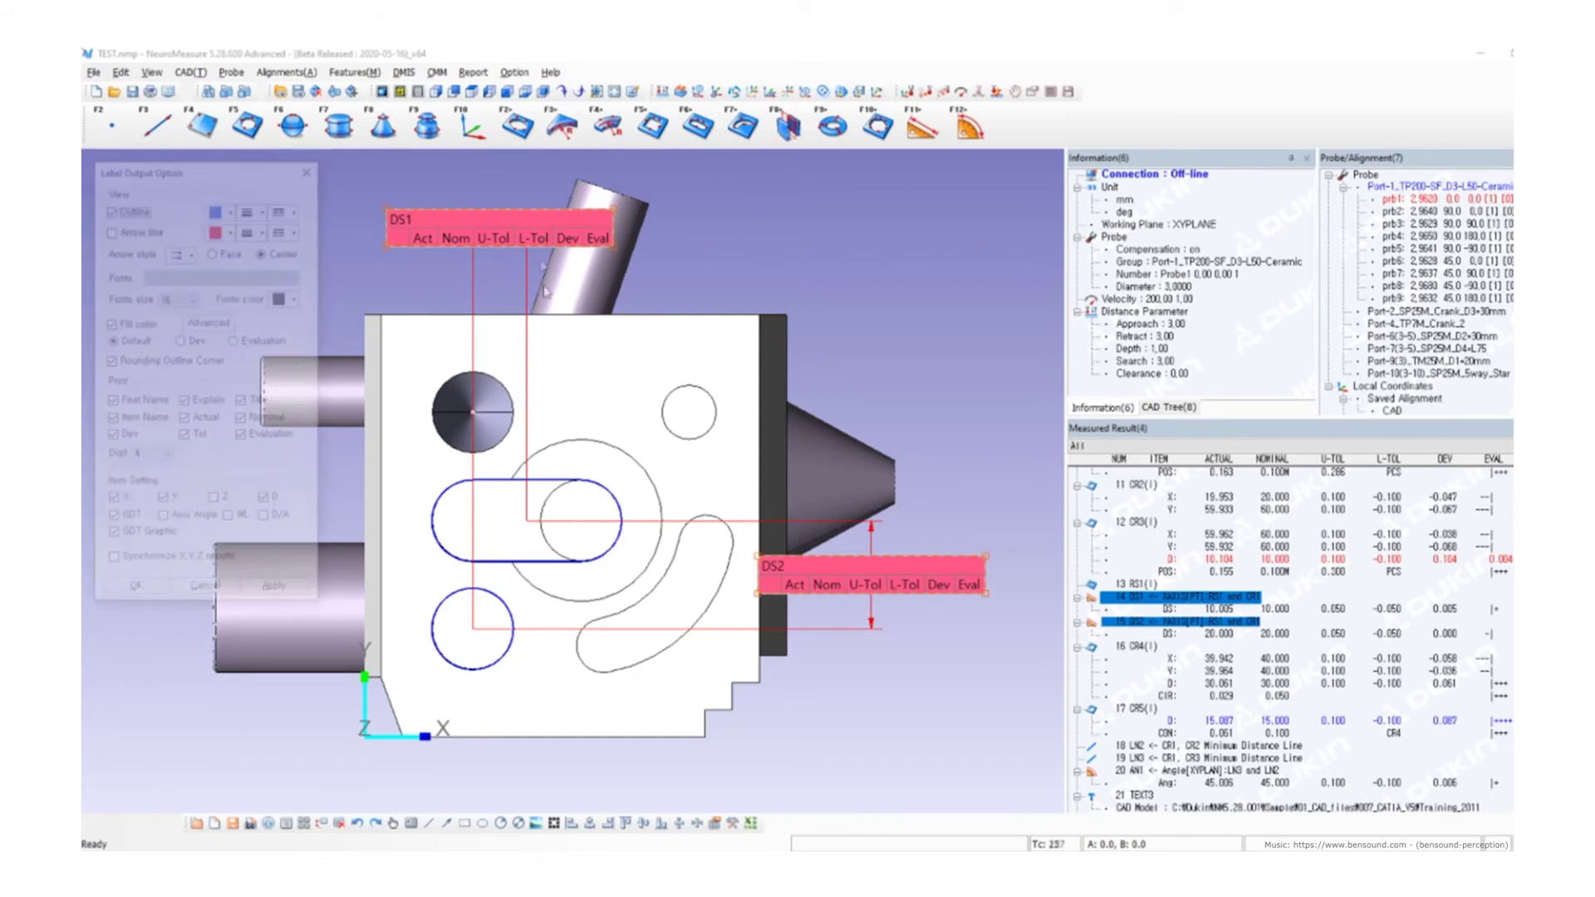
{"action": "left_click", "coordinate": [265, 519]}
{"action": "left_click", "coordinate": [277, 592]}
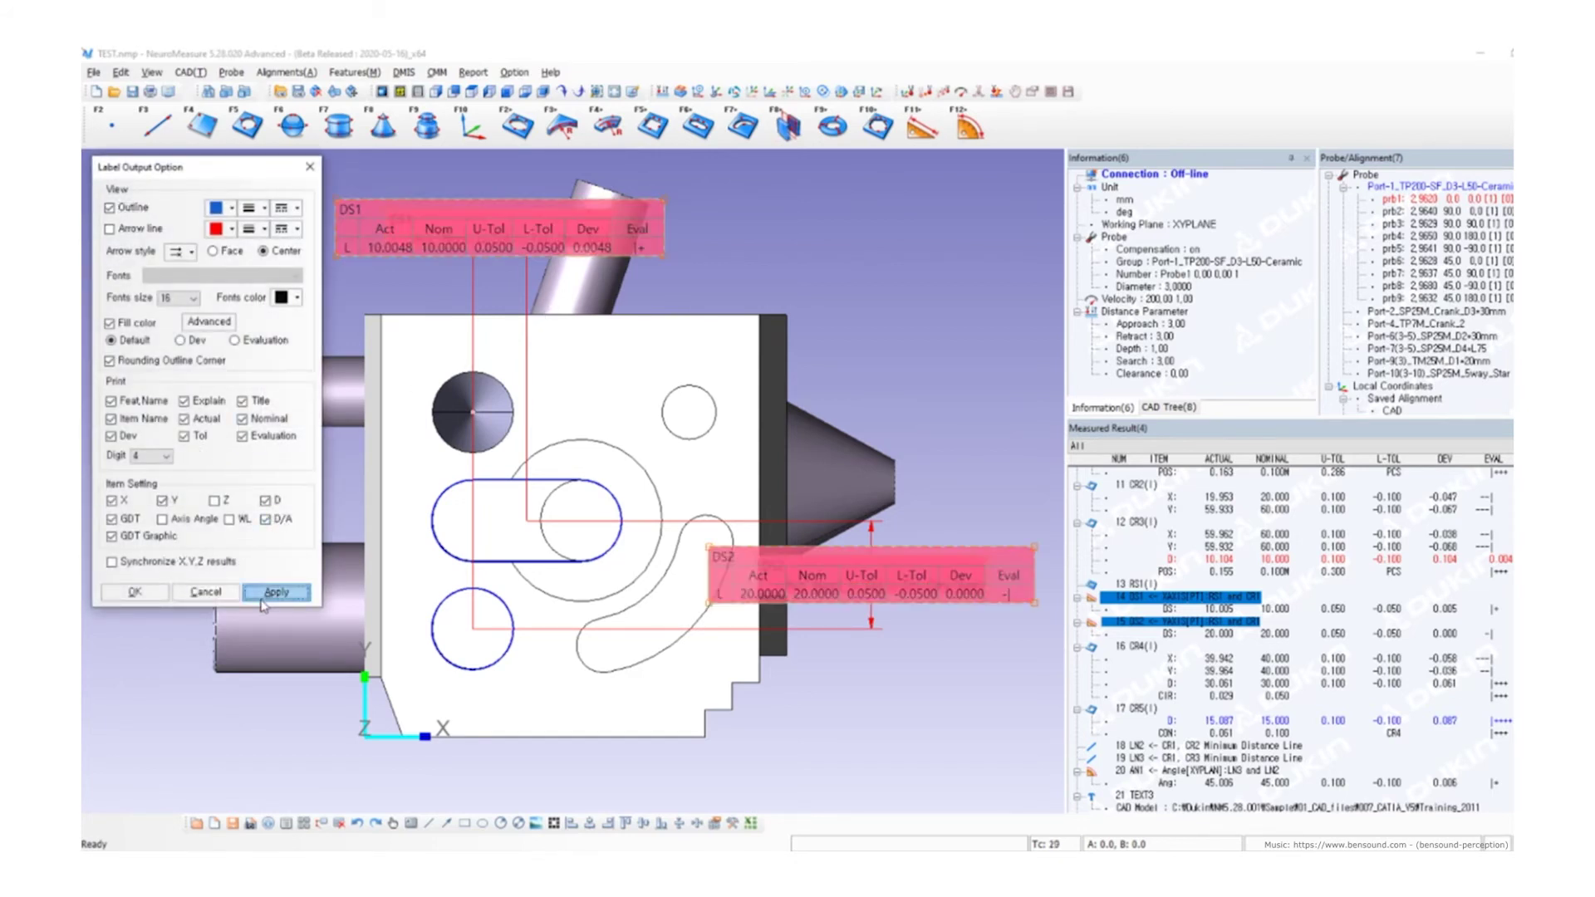
{"action": "left_click", "coordinate": [309, 166]}
{"action": "left_click", "coordinate": [884, 718]}
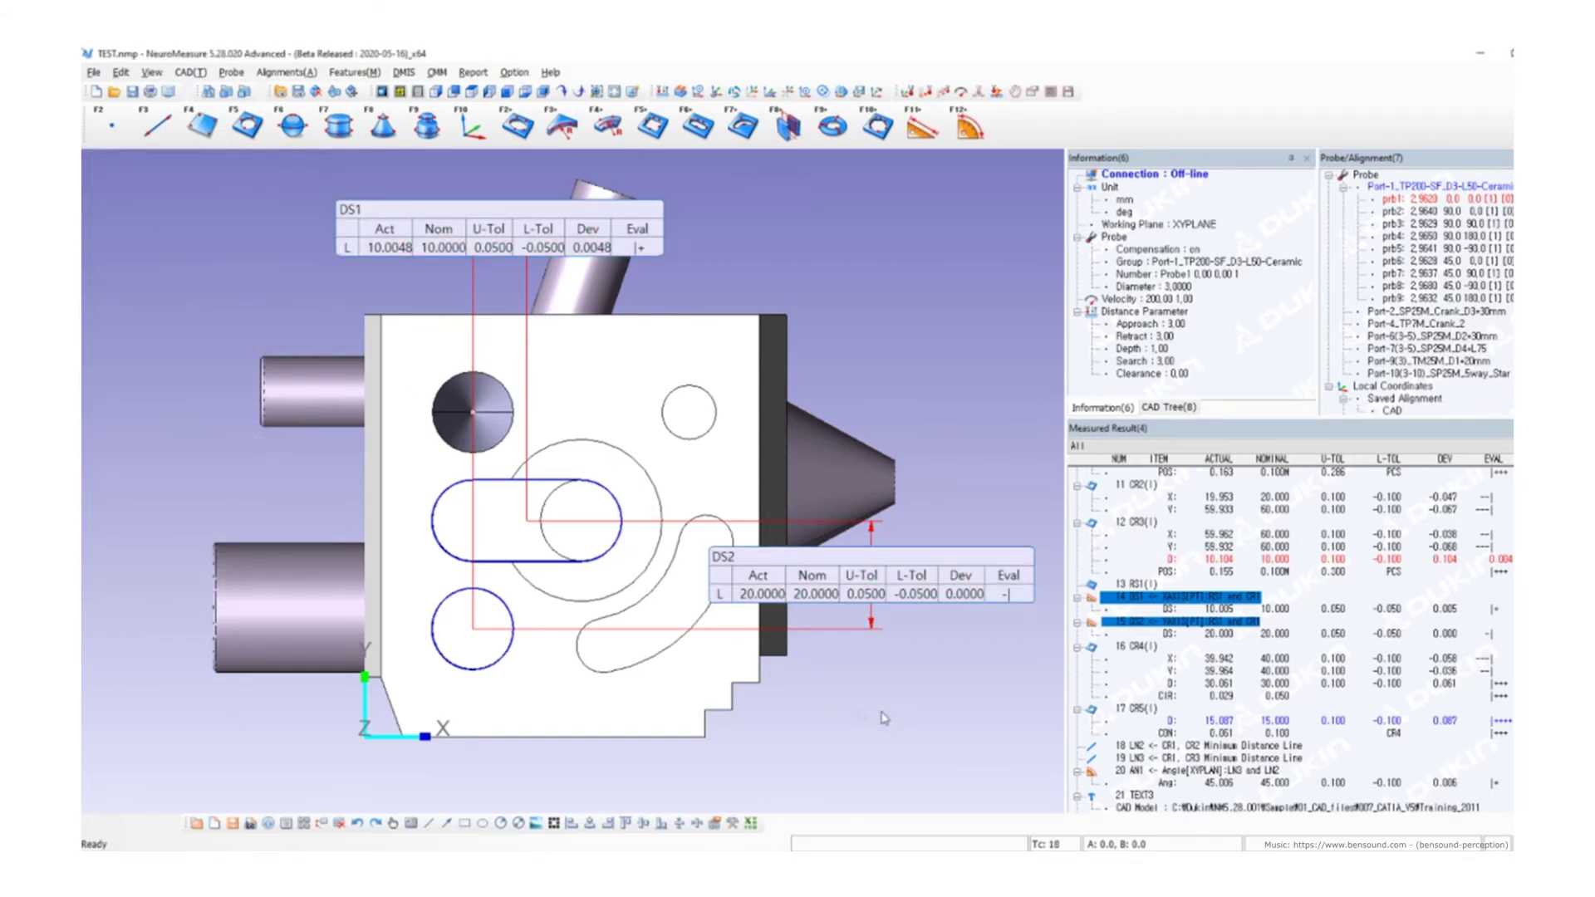
{"action": "left_click", "coordinate": [1196, 671]}
{"action": "left_click", "coordinate": [1183, 734]}
- Place the CR5 label to the upper right and CR4 to the upper left of the part
{"action": "left_click", "coordinate": [1180, 672], "text": "ctrl"}
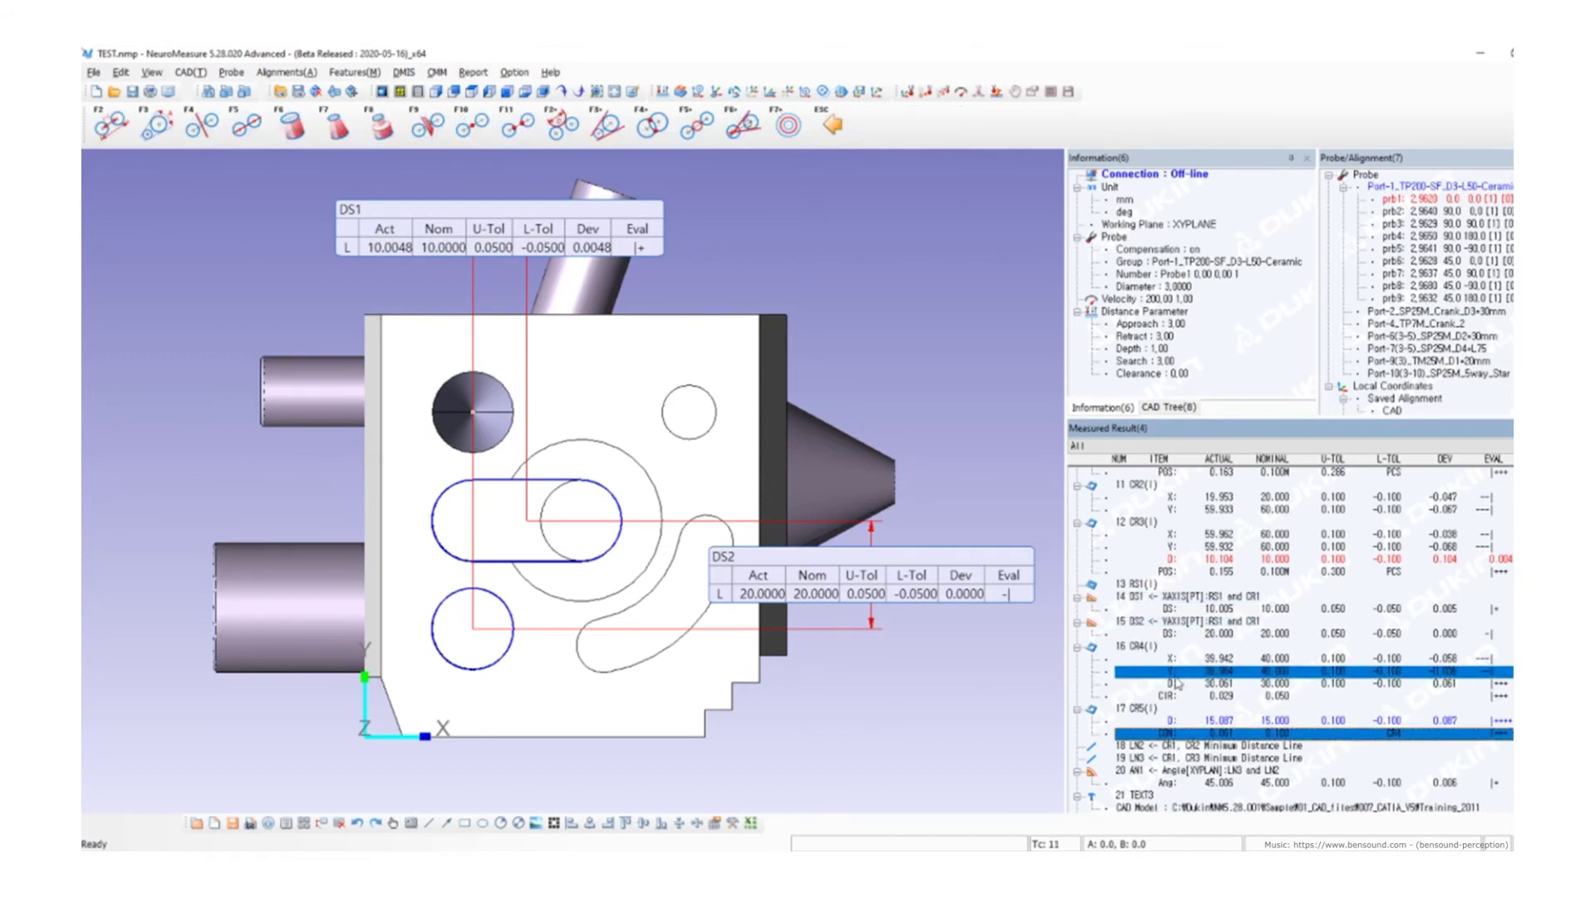
{"action": "left_click_drag", "start_coordinate": [555, 538], "coordinate": [759, 361]}
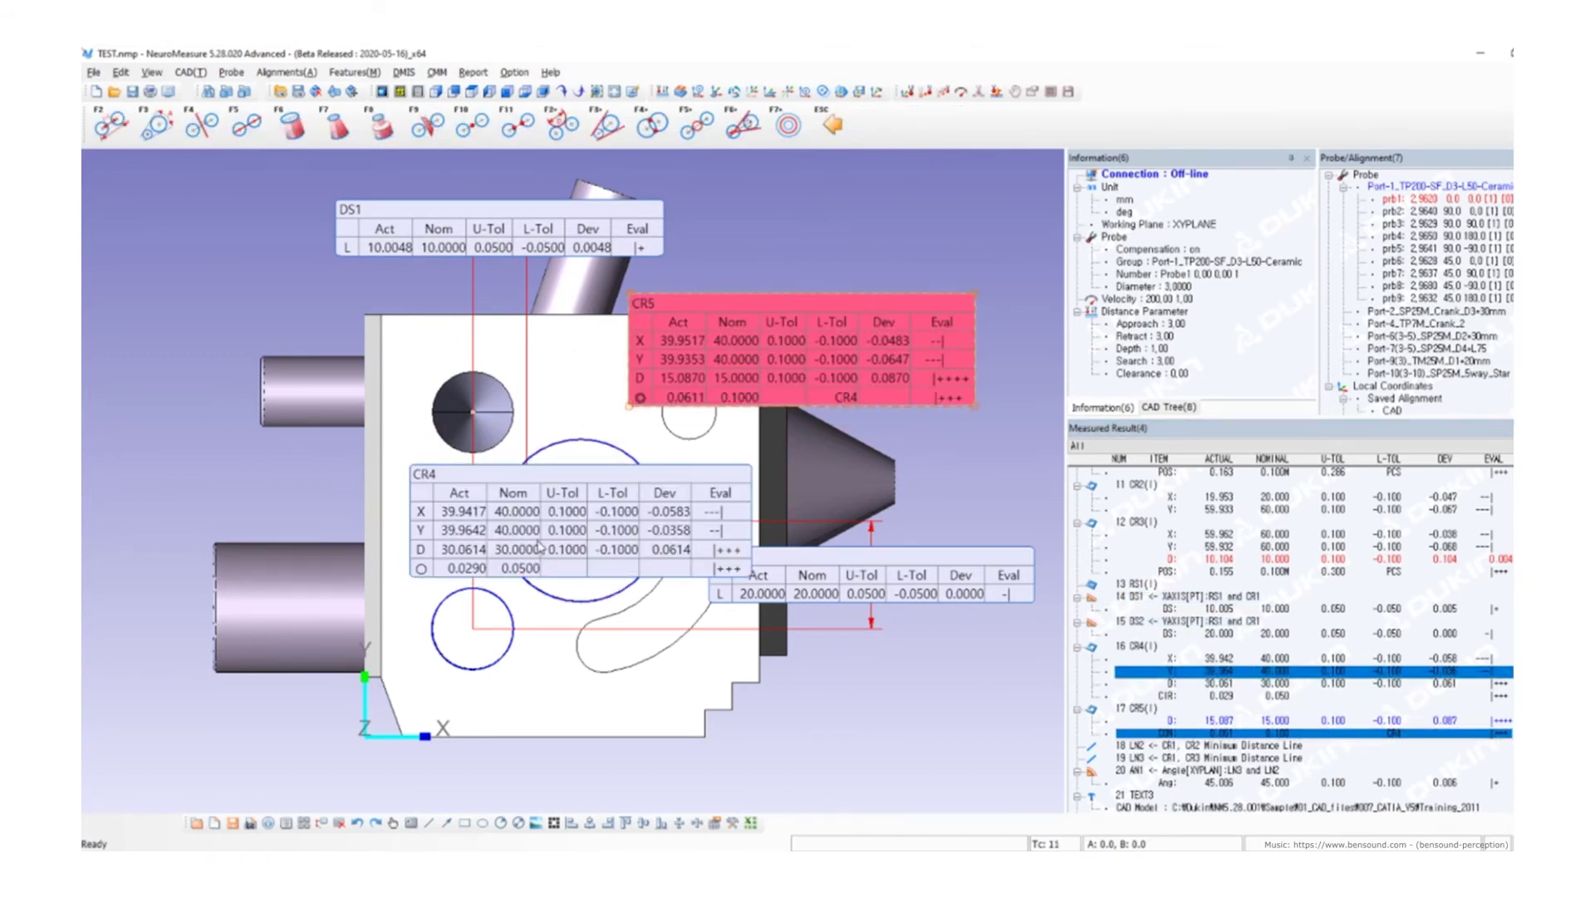
{"action": "left_click_drag", "start_coordinate": [538, 546], "coordinate": [244, 386]}
{"action": "left_click_drag", "start_coordinate": [757, 360], "coordinate": [772, 370]}
- Add the AN1 angle label near the lower-left origin and switch the report to Multi Page
{"action": "left_click", "coordinate": [1225, 787]}
{"action": "scroll", "coordinate": [1226, 794], "scroll_direction": "down", "scroll_amount": 1}
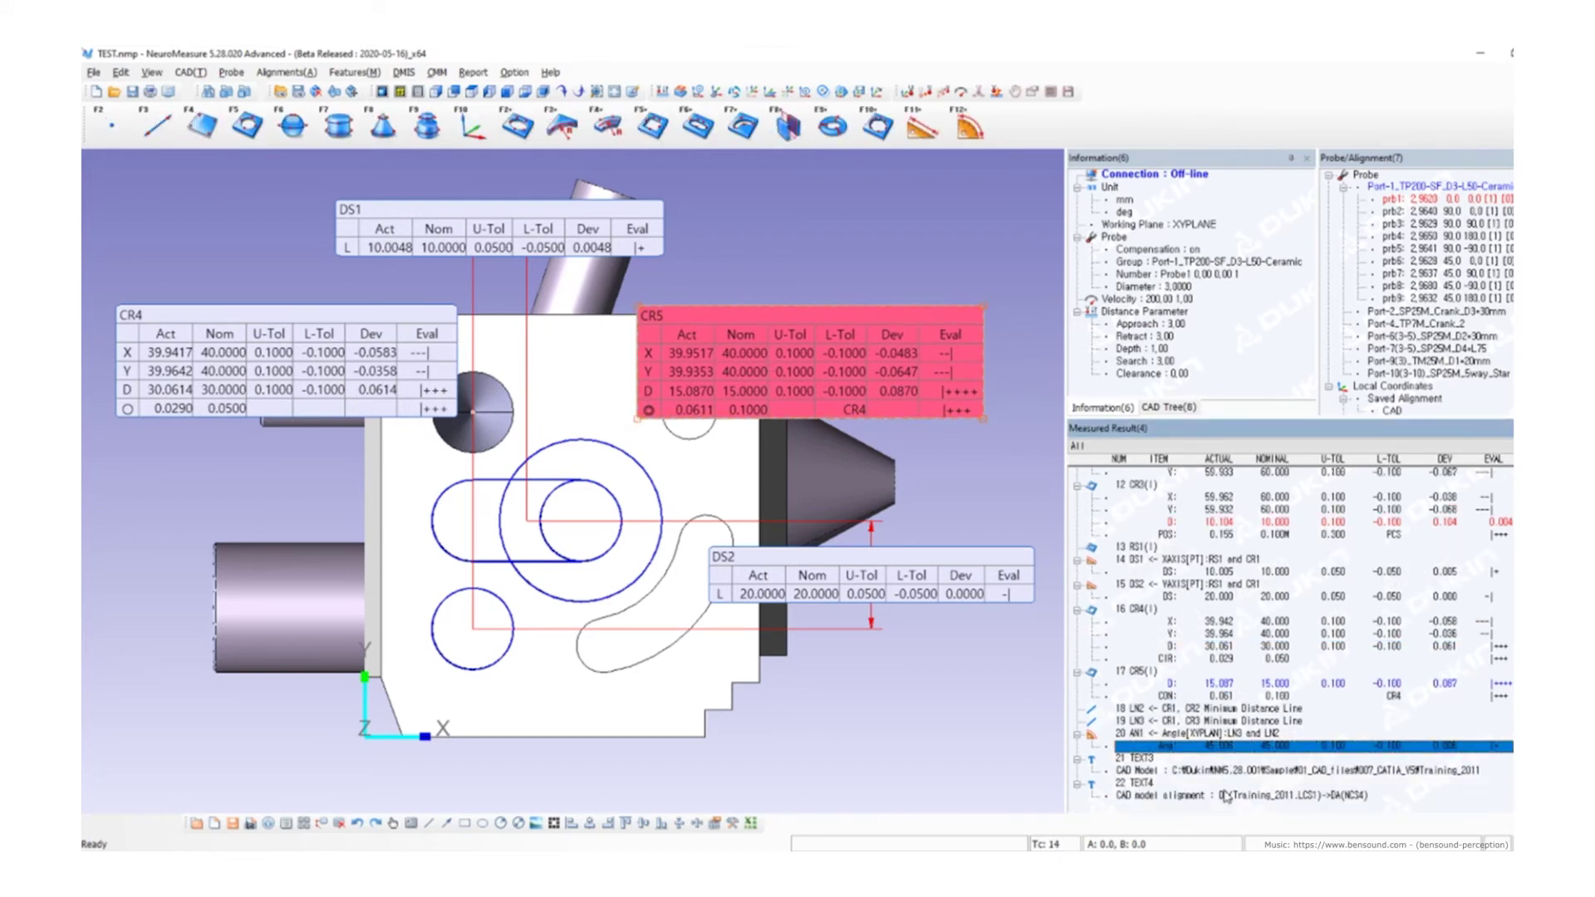
{"action": "left_click", "coordinate": [1143, 746]}
{"action": "left_click_drag", "start_coordinate": [552, 356], "coordinate": [284, 637]}
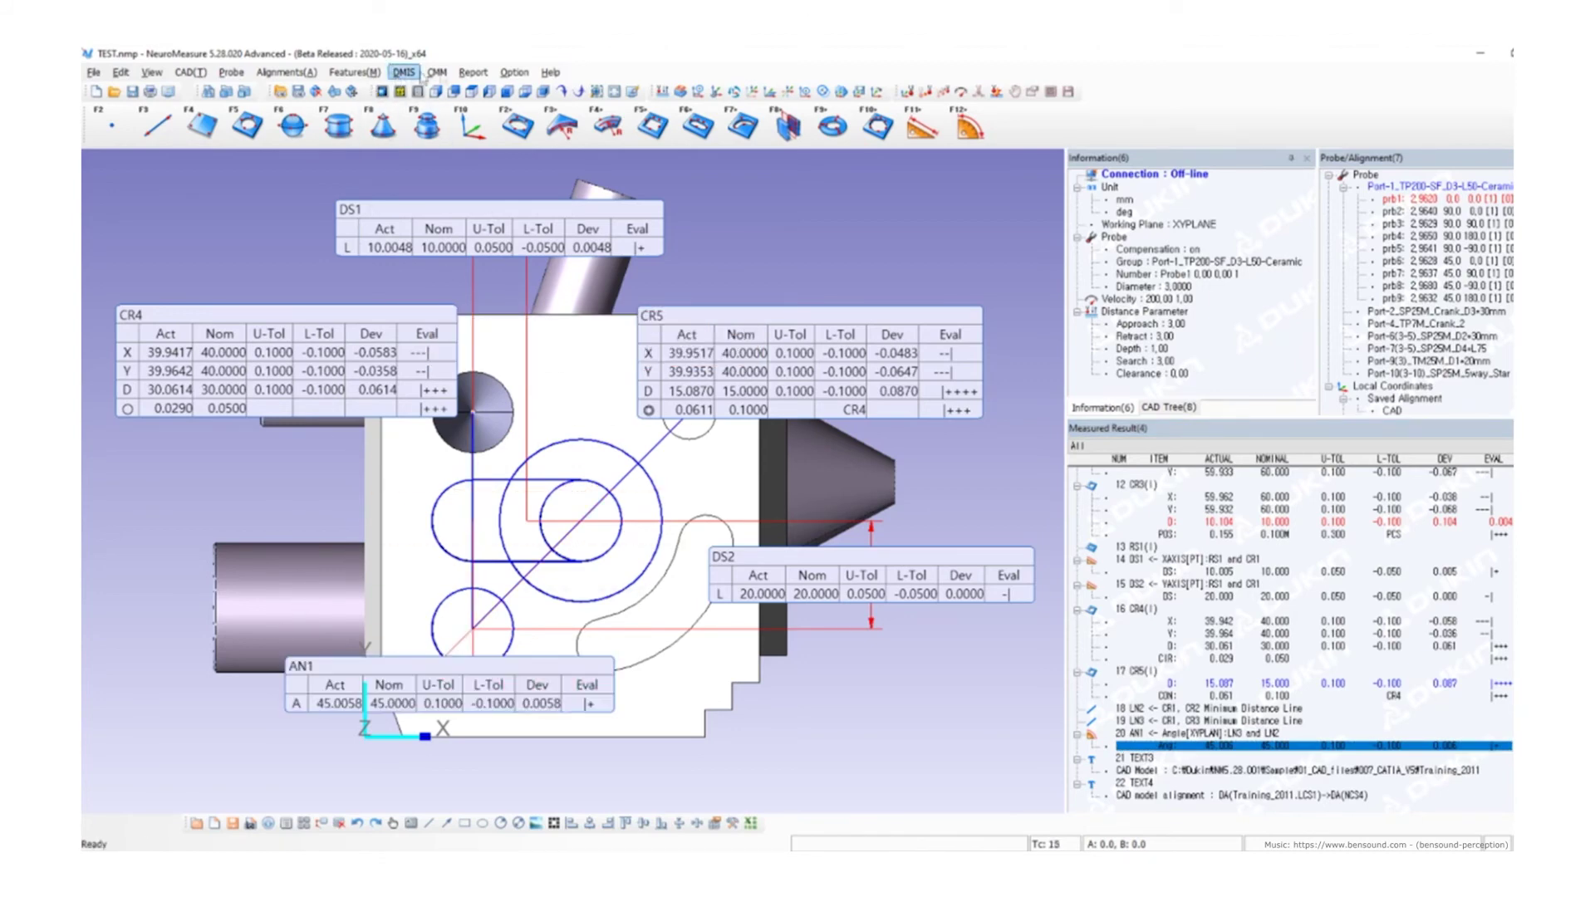
{"action": "left_click", "coordinate": [490, 73]}
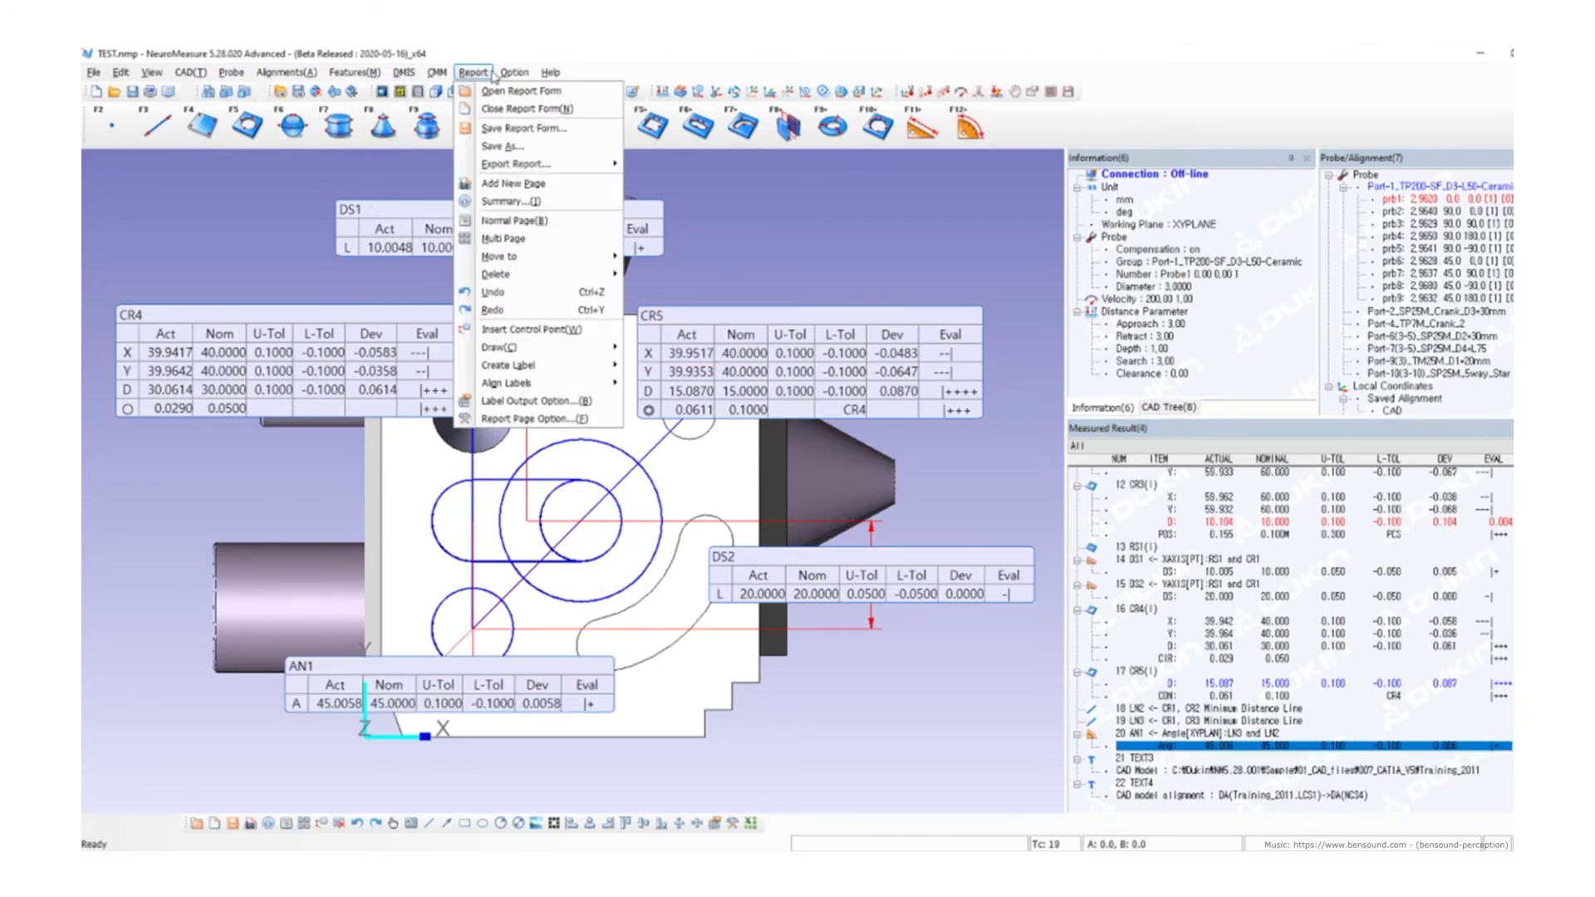
{"action": "left_click", "coordinate": [506, 239]}
- Make the left page active in the two-page report layout
{"action": "left_click", "coordinate": [509, 298]}
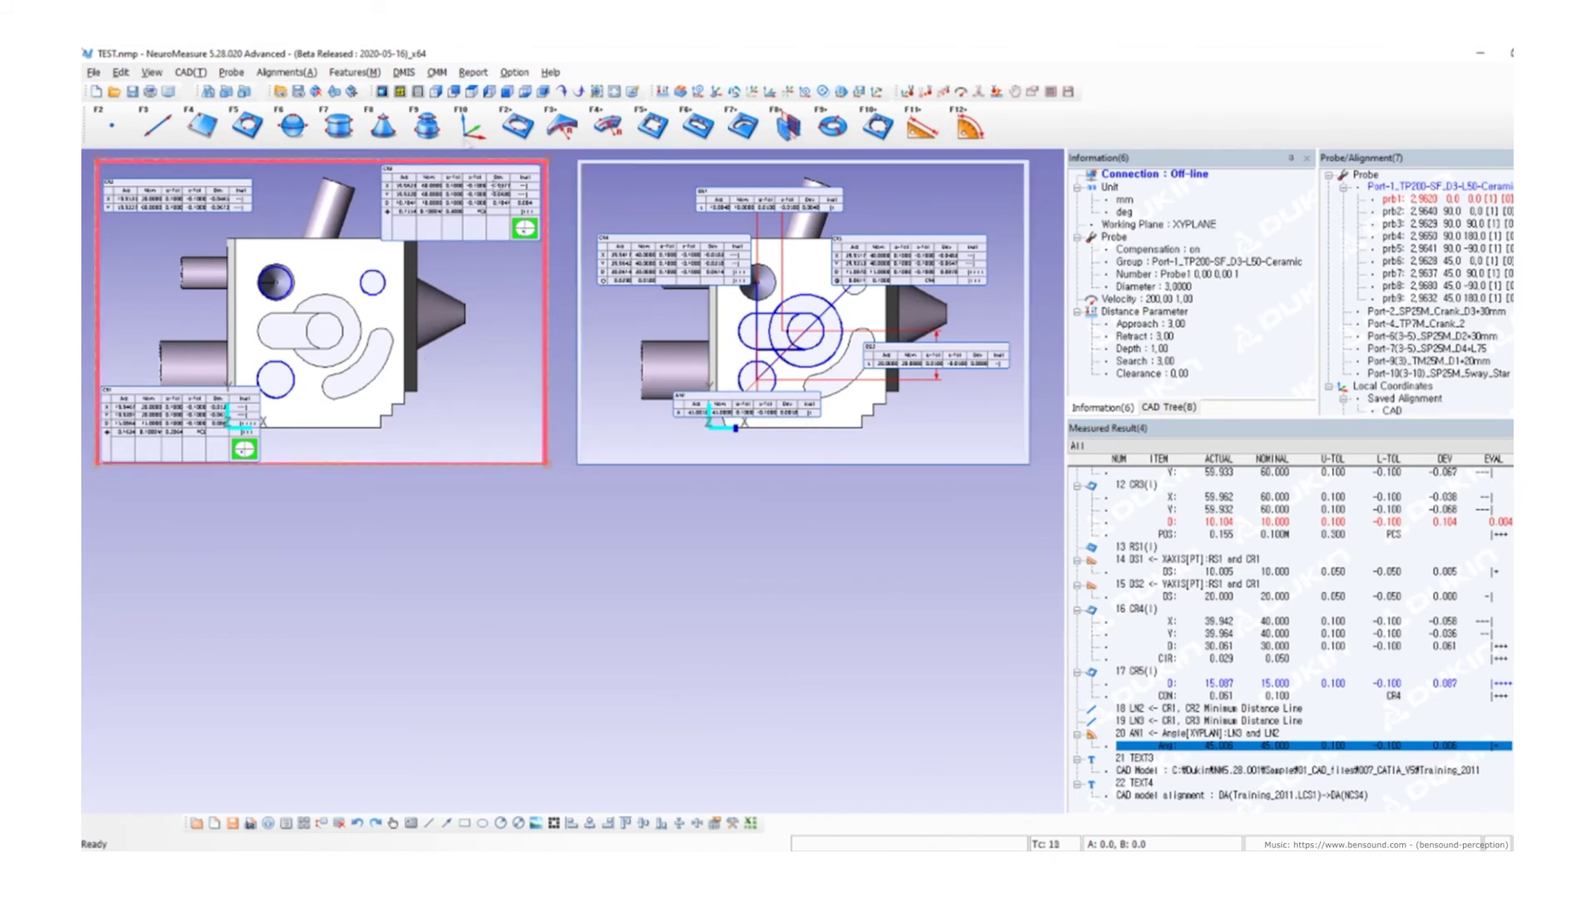
{"action": "left_click", "coordinate": [475, 73]}
{"action": "mouse_move", "coordinate": [549, 164]}
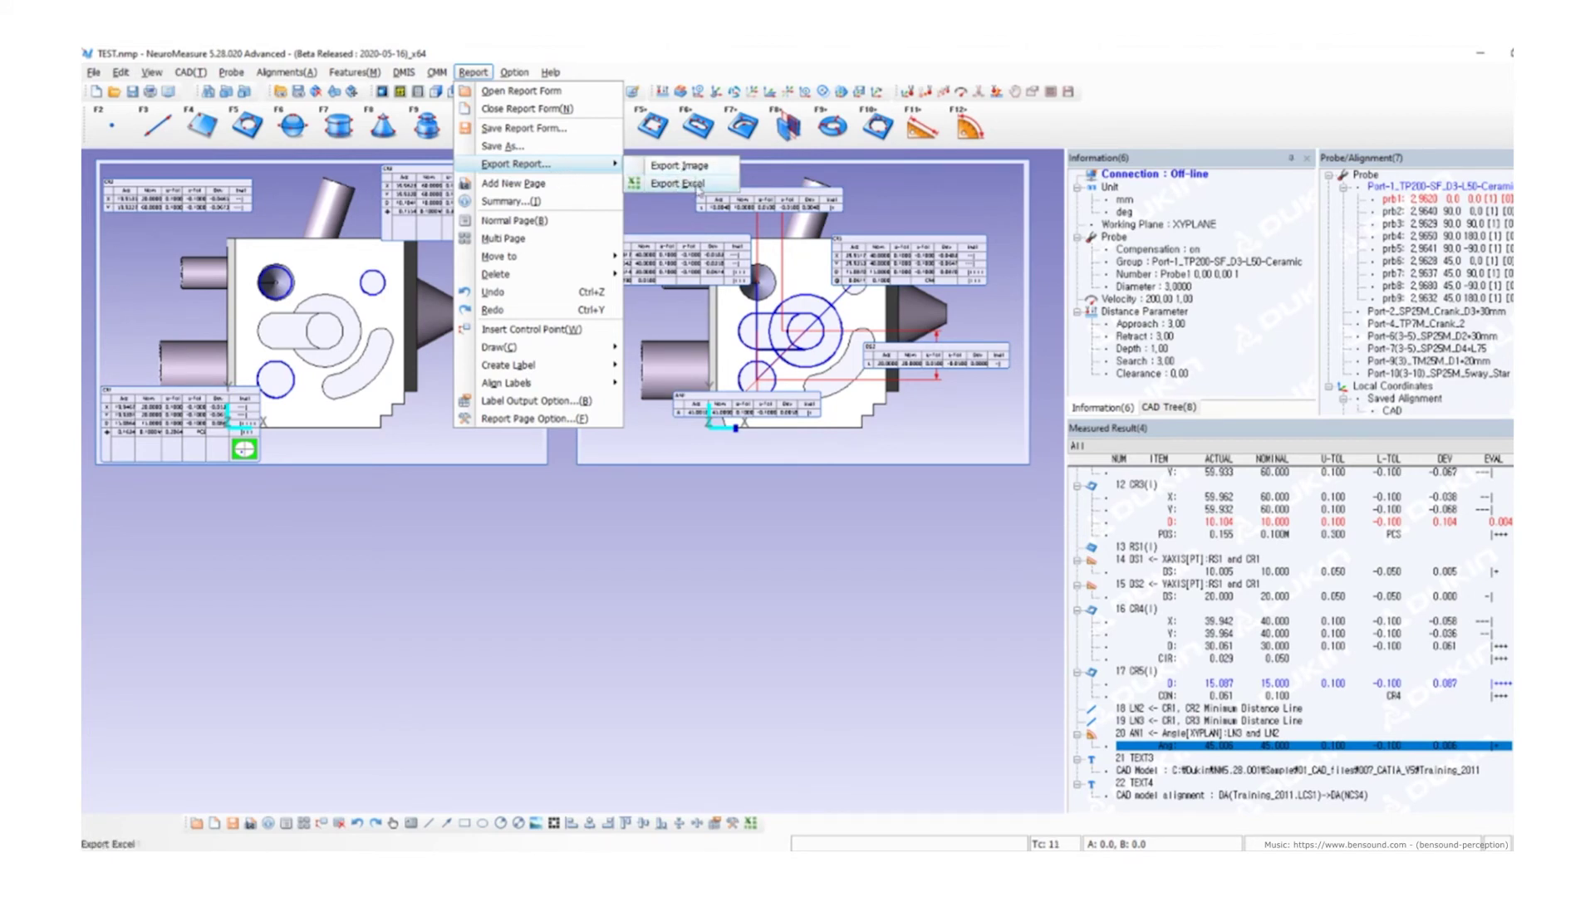
- Export the report to Excel as NoFileName.xls on the Desktop
{"action": "left_click", "coordinate": [473, 72]}
{"action": "left_click", "coordinate": [472, 72]}
{"action": "left_click", "coordinate": [689, 184]}
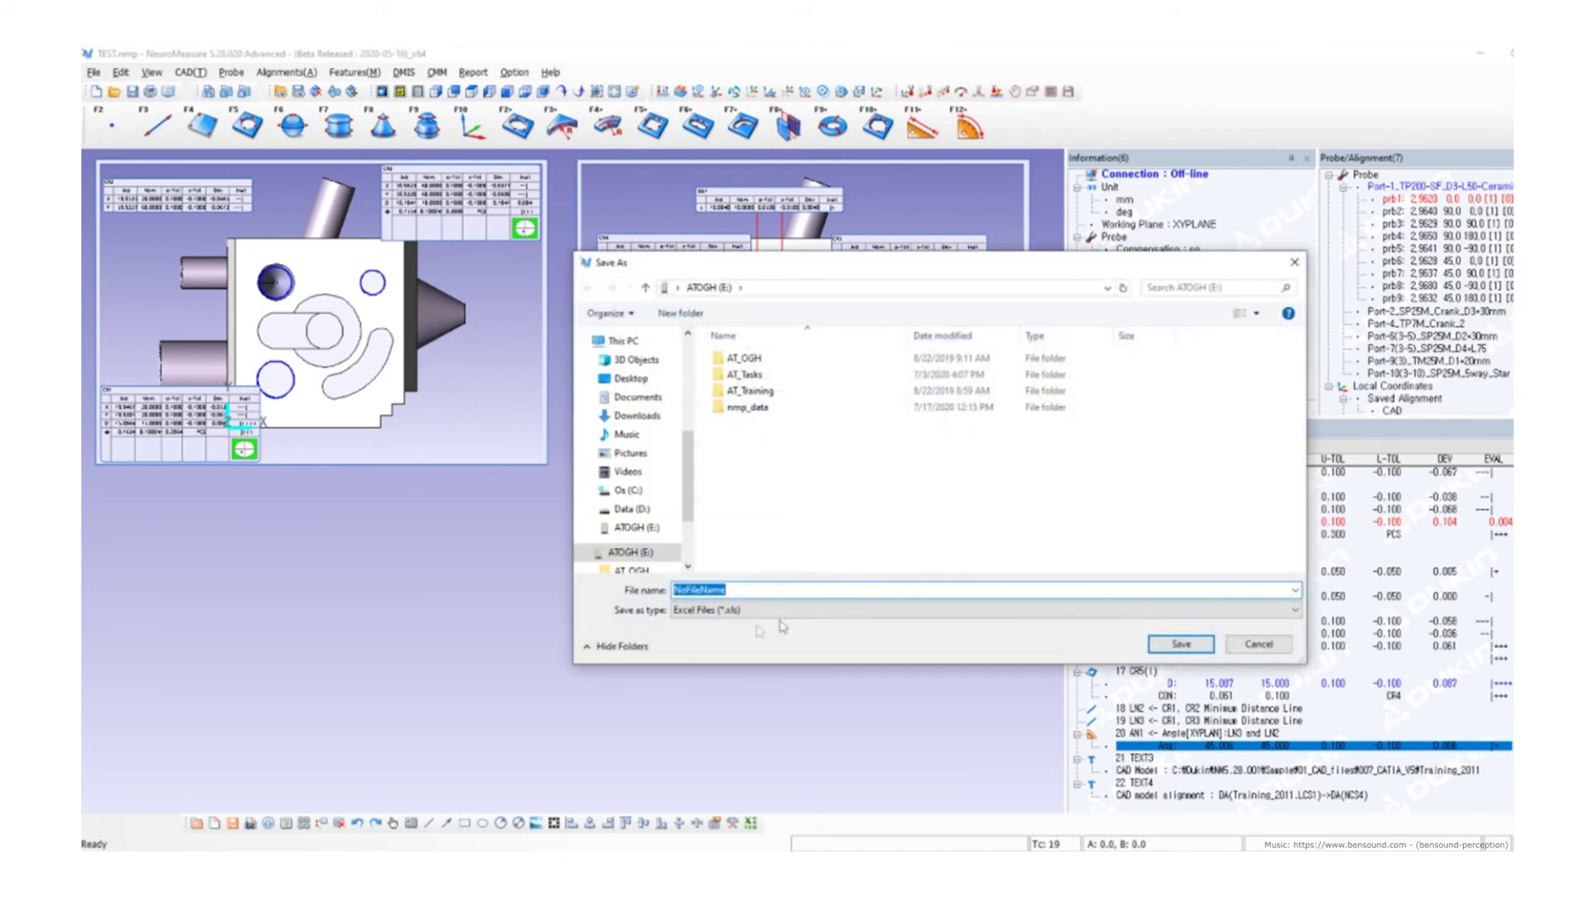
{"action": "left_click", "coordinate": [631, 378]}
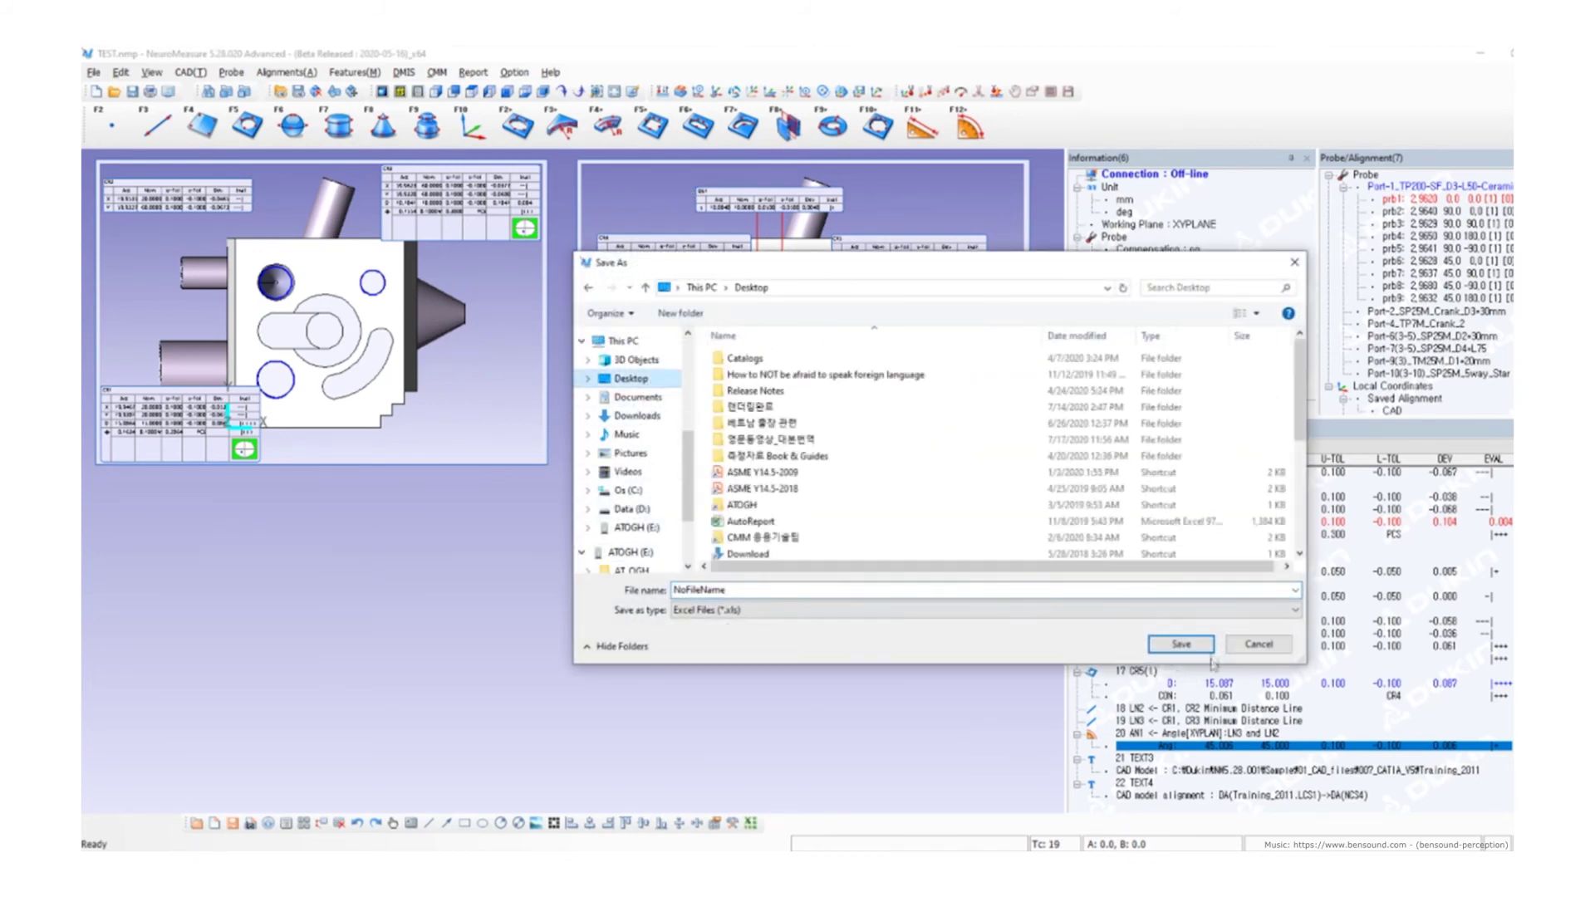
{"action": "left_click", "coordinate": [1177, 647]}
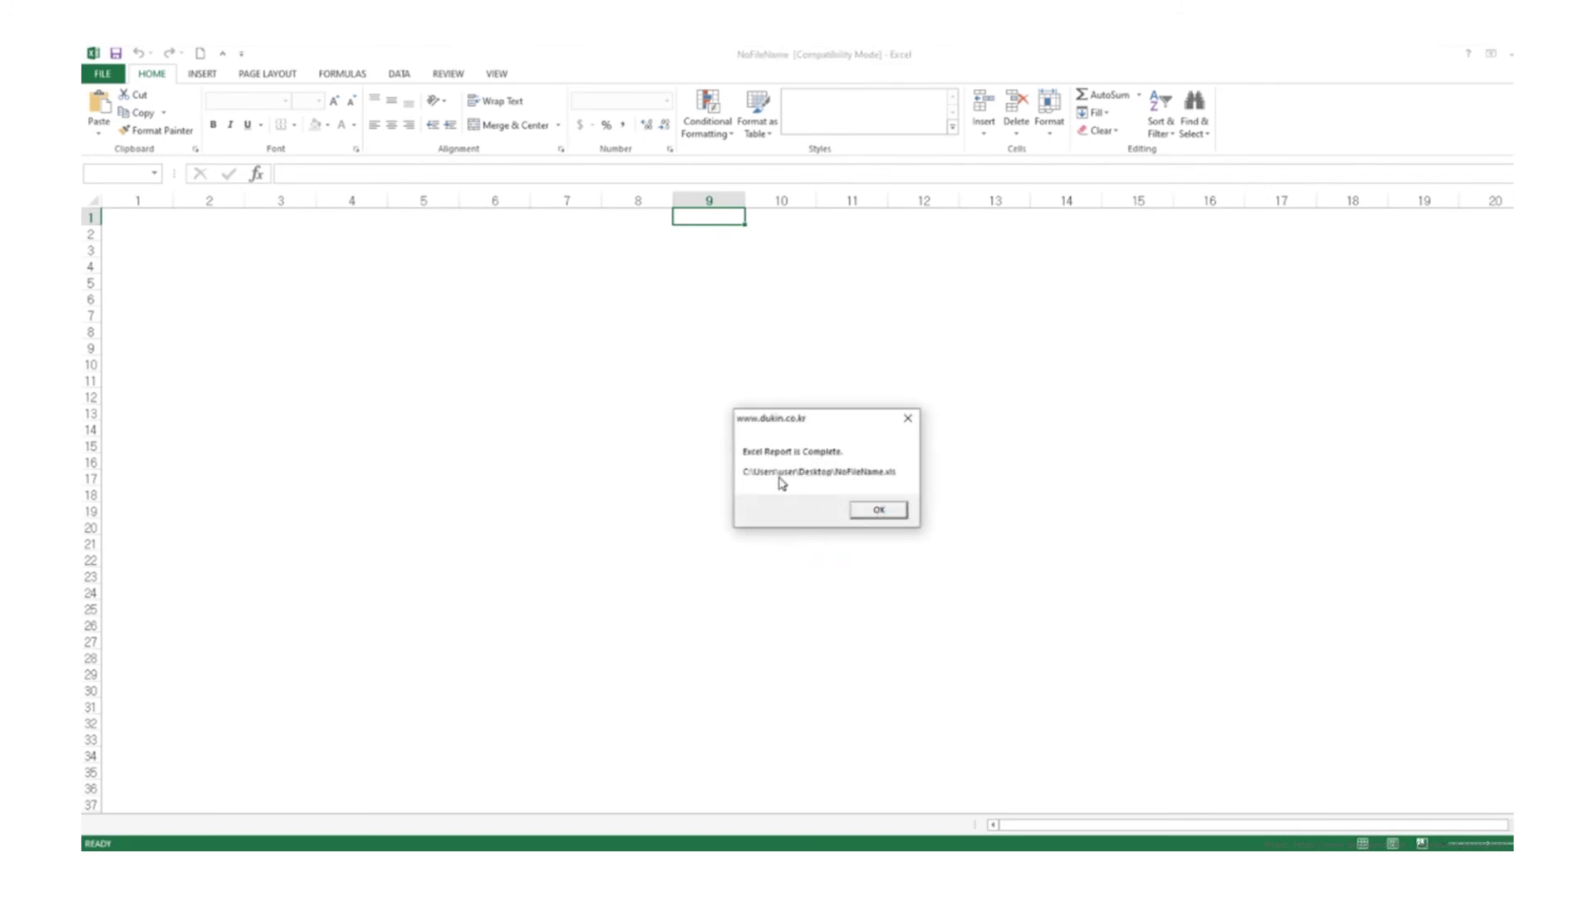
- Dismiss the 'Excel Report is Complete' message and scroll through the Form1 report sheet
{"action": "left_click", "coordinate": [887, 513]}
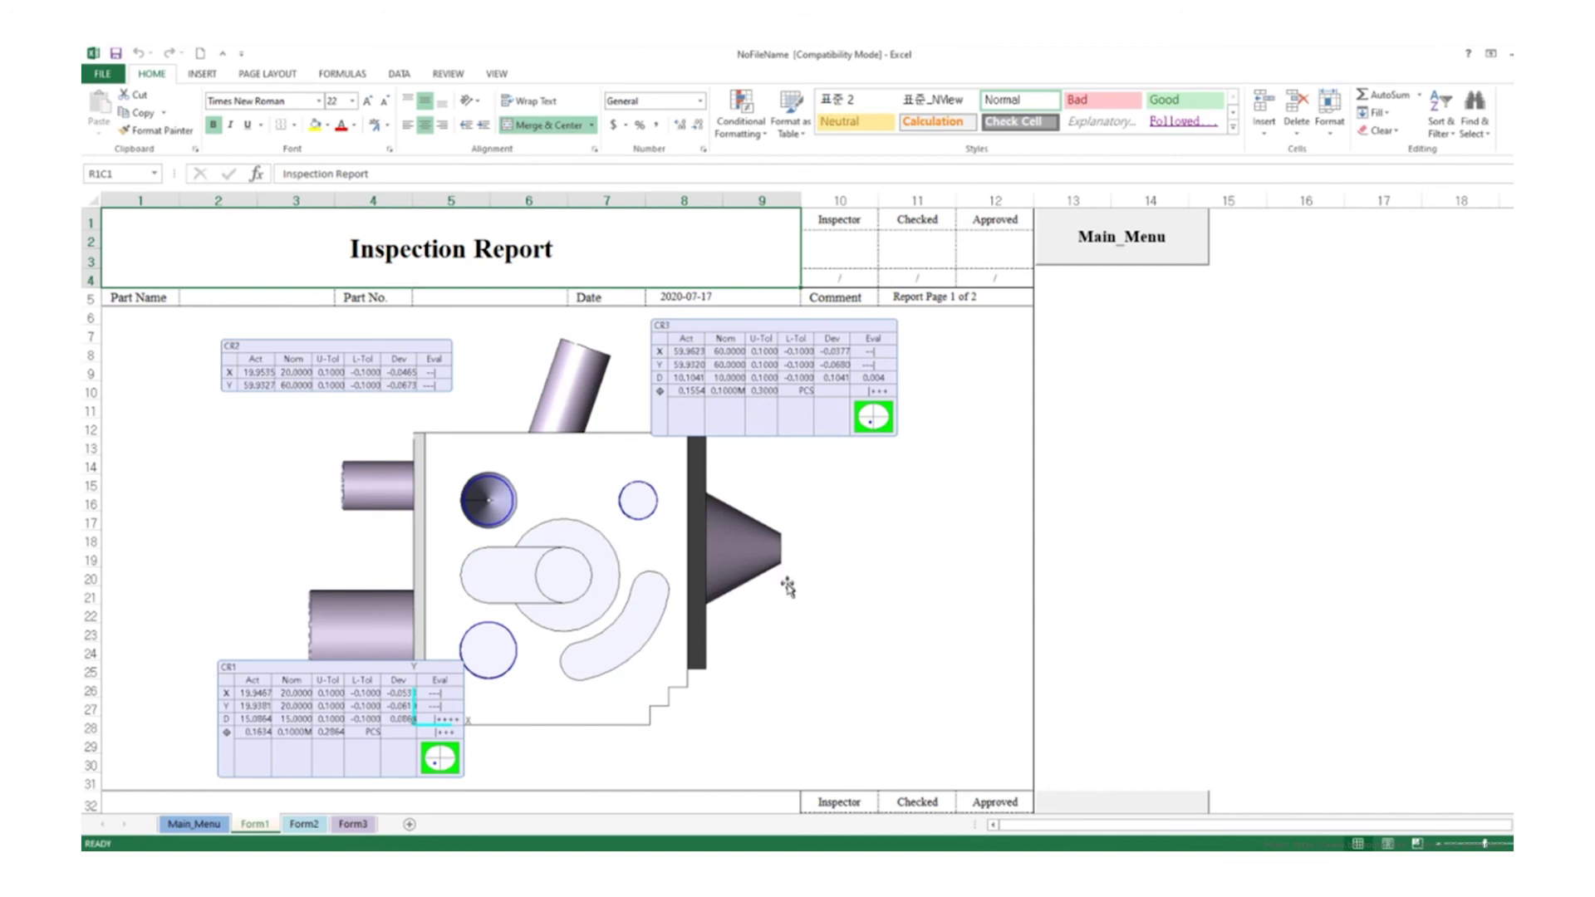
{"action": "scroll", "coordinate": [778, 596], "scroll_direction": "down", "scroll_amount": 6}
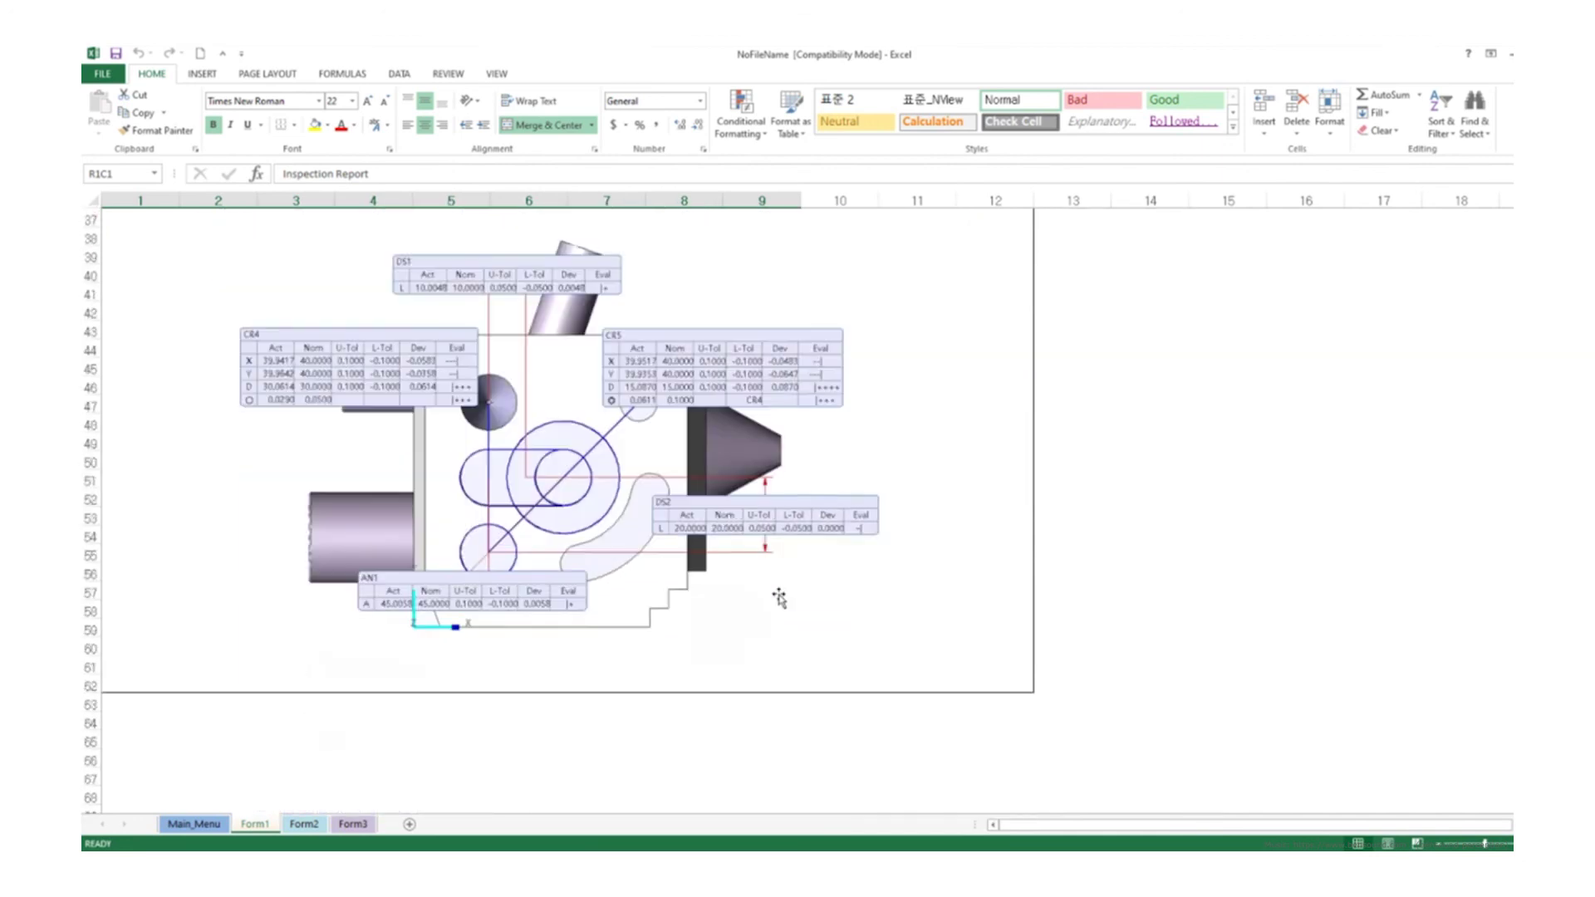
{"action": "scroll", "coordinate": [779, 596], "scroll_direction": "up", "scroll_amount": 6}
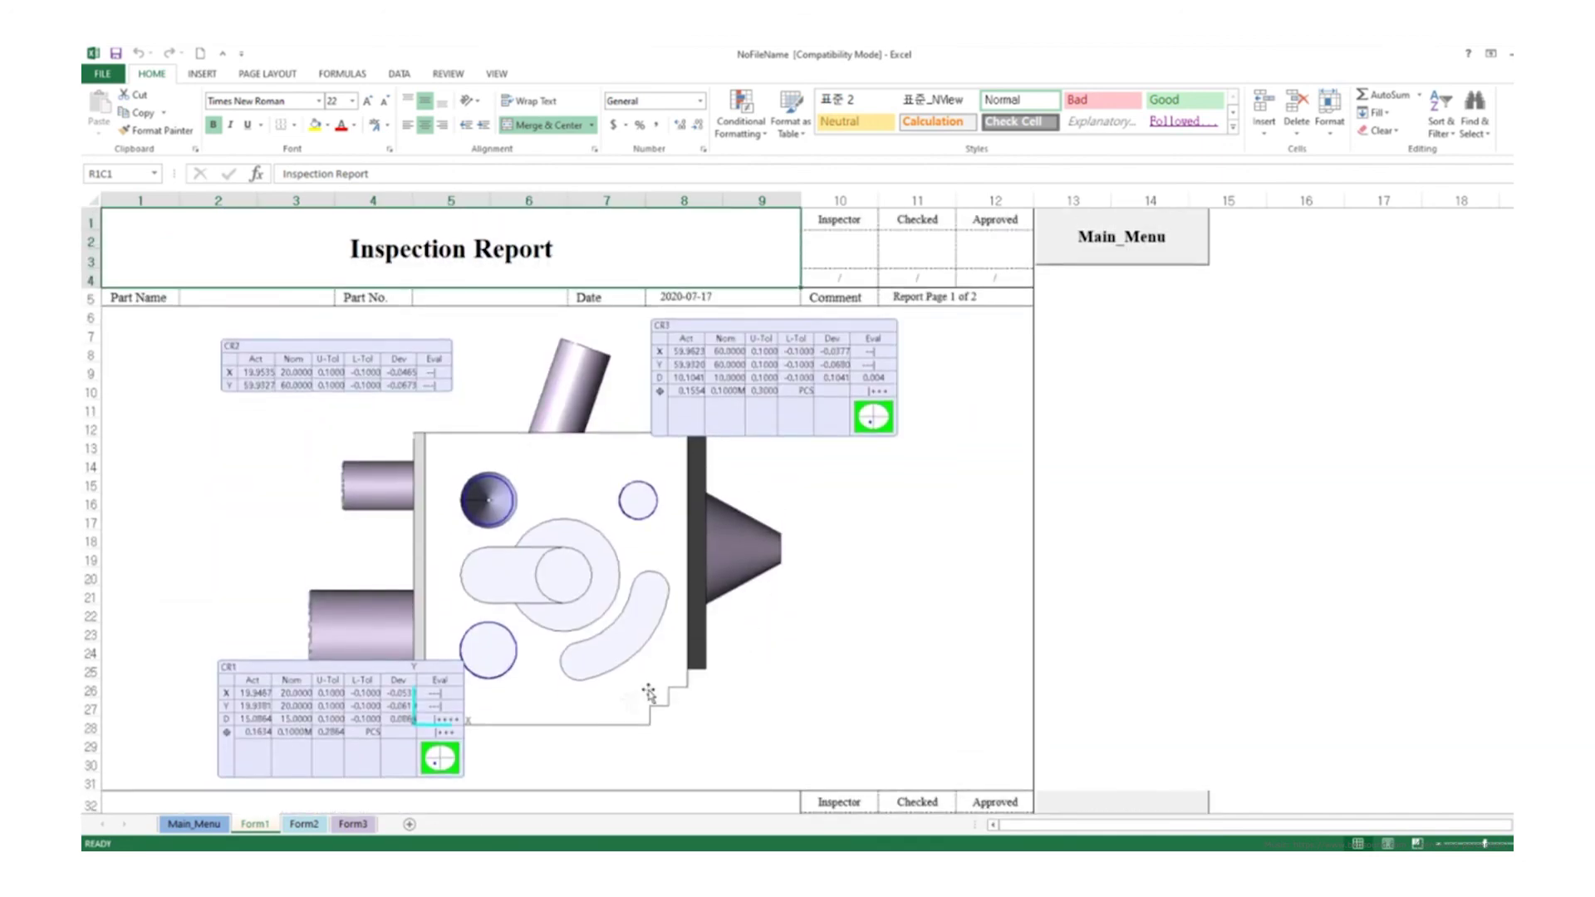
{"action": "left_click", "coordinate": [303, 823]}
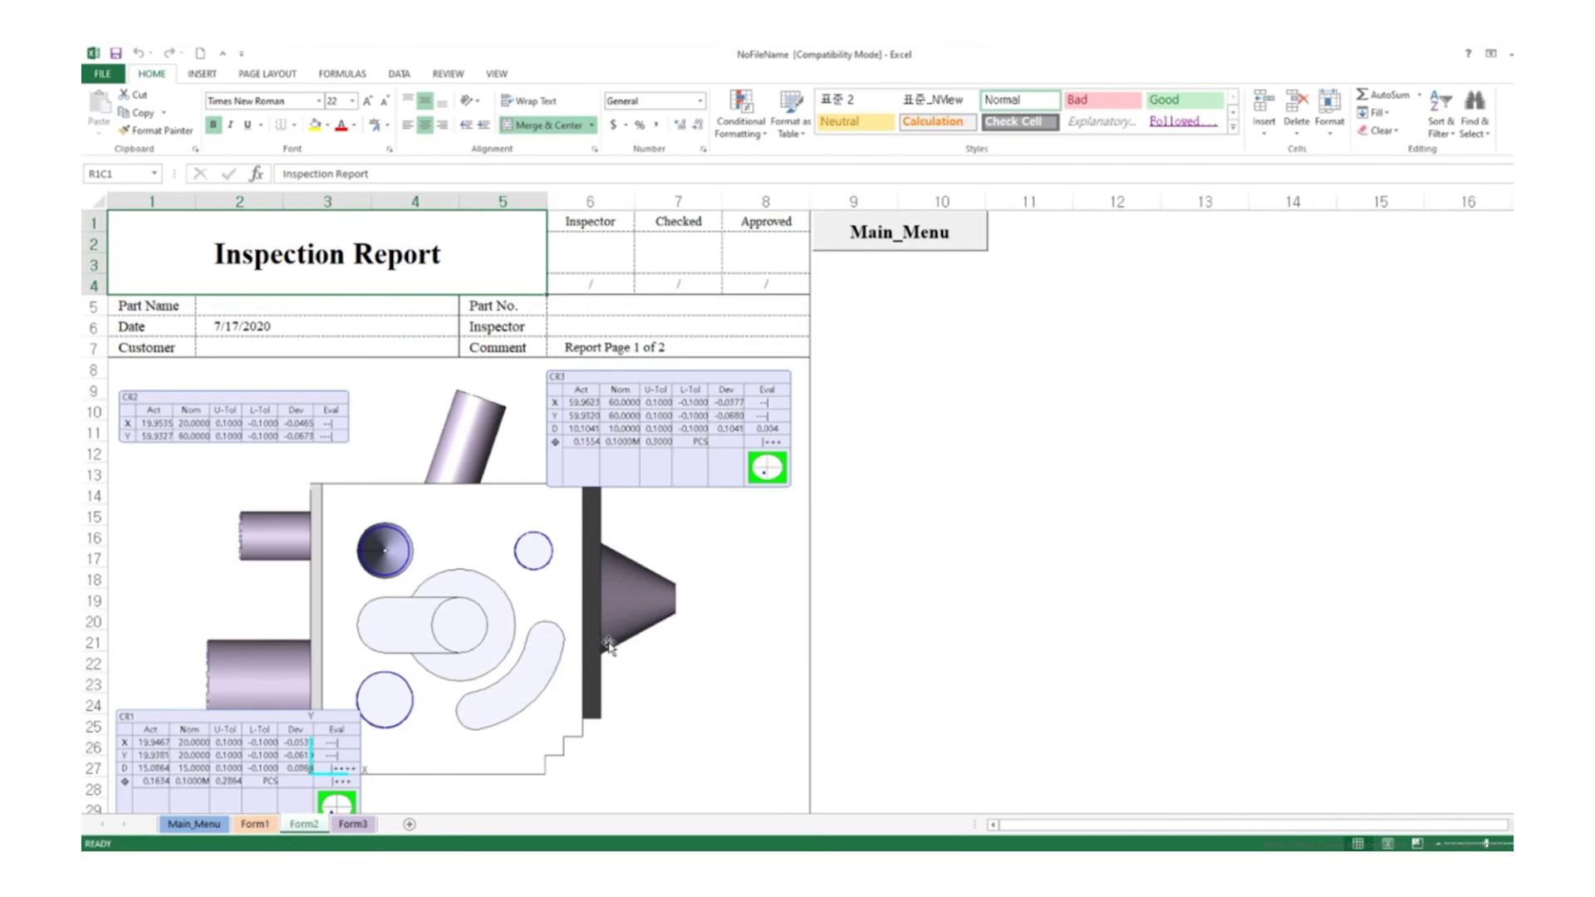
- Scroll through both pages of the Form2 Inspection Report with its CR1–CR3 tables
{"action": "scroll", "coordinate": [611, 646], "scroll_direction": "down", "scroll_amount": 6}
{"action": "scroll", "coordinate": [610, 646], "scroll_direction": "down", "scroll_amount": 11}
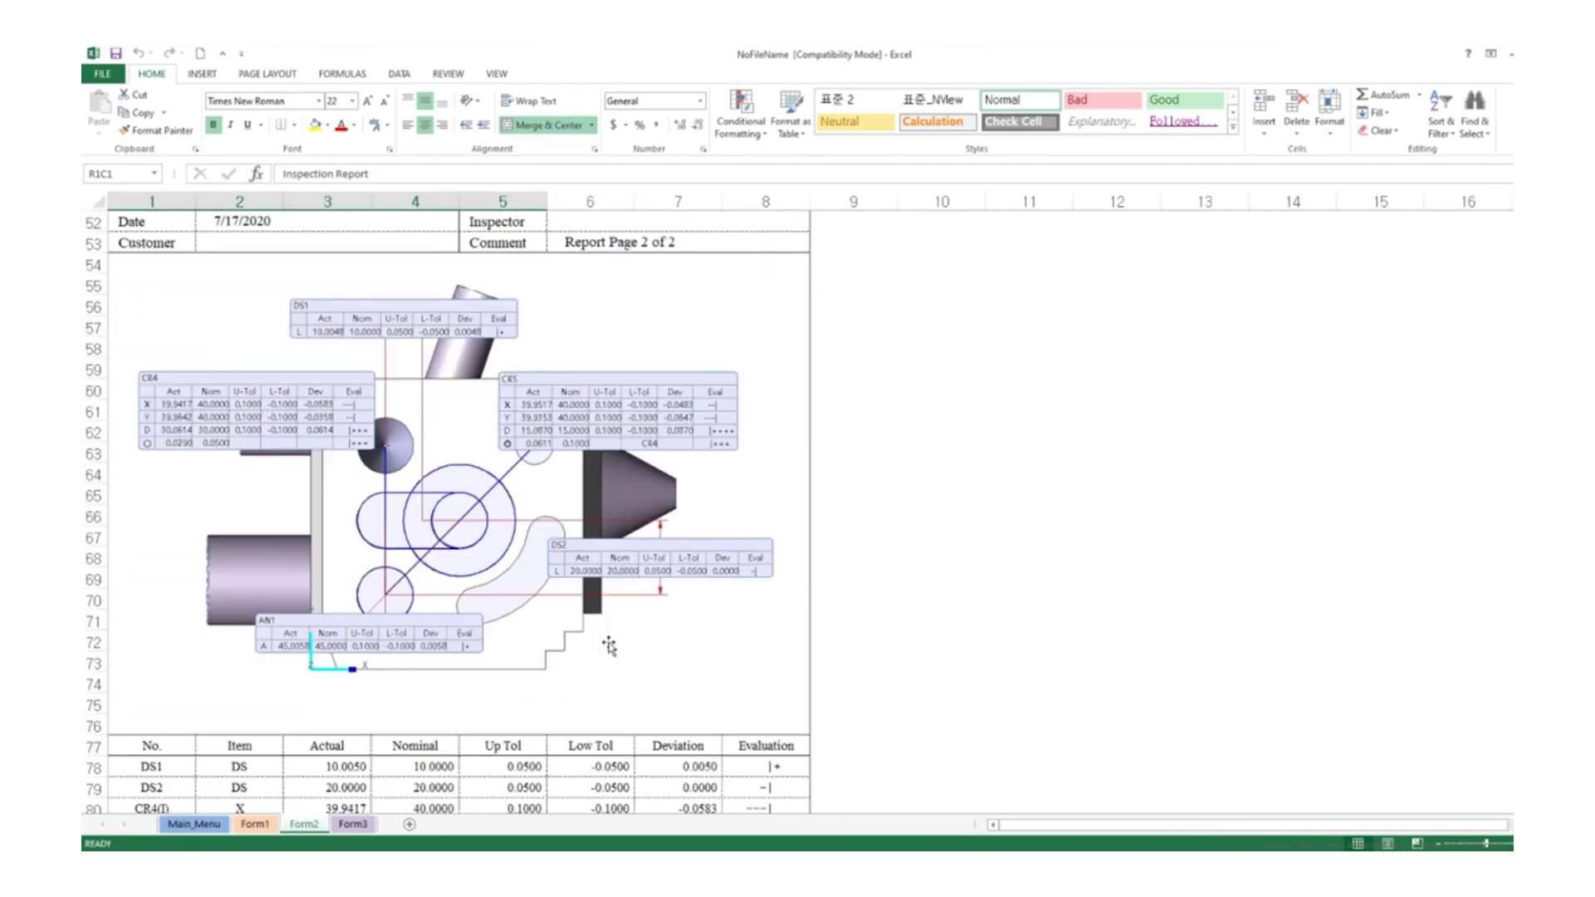
{"action": "scroll", "coordinate": [609, 647], "scroll_direction": "down", "scroll_amount": 5}
{"action": "scroll", "coordinate": [608, 647], "scroll_direction": "up", "scroll_amount": 20}
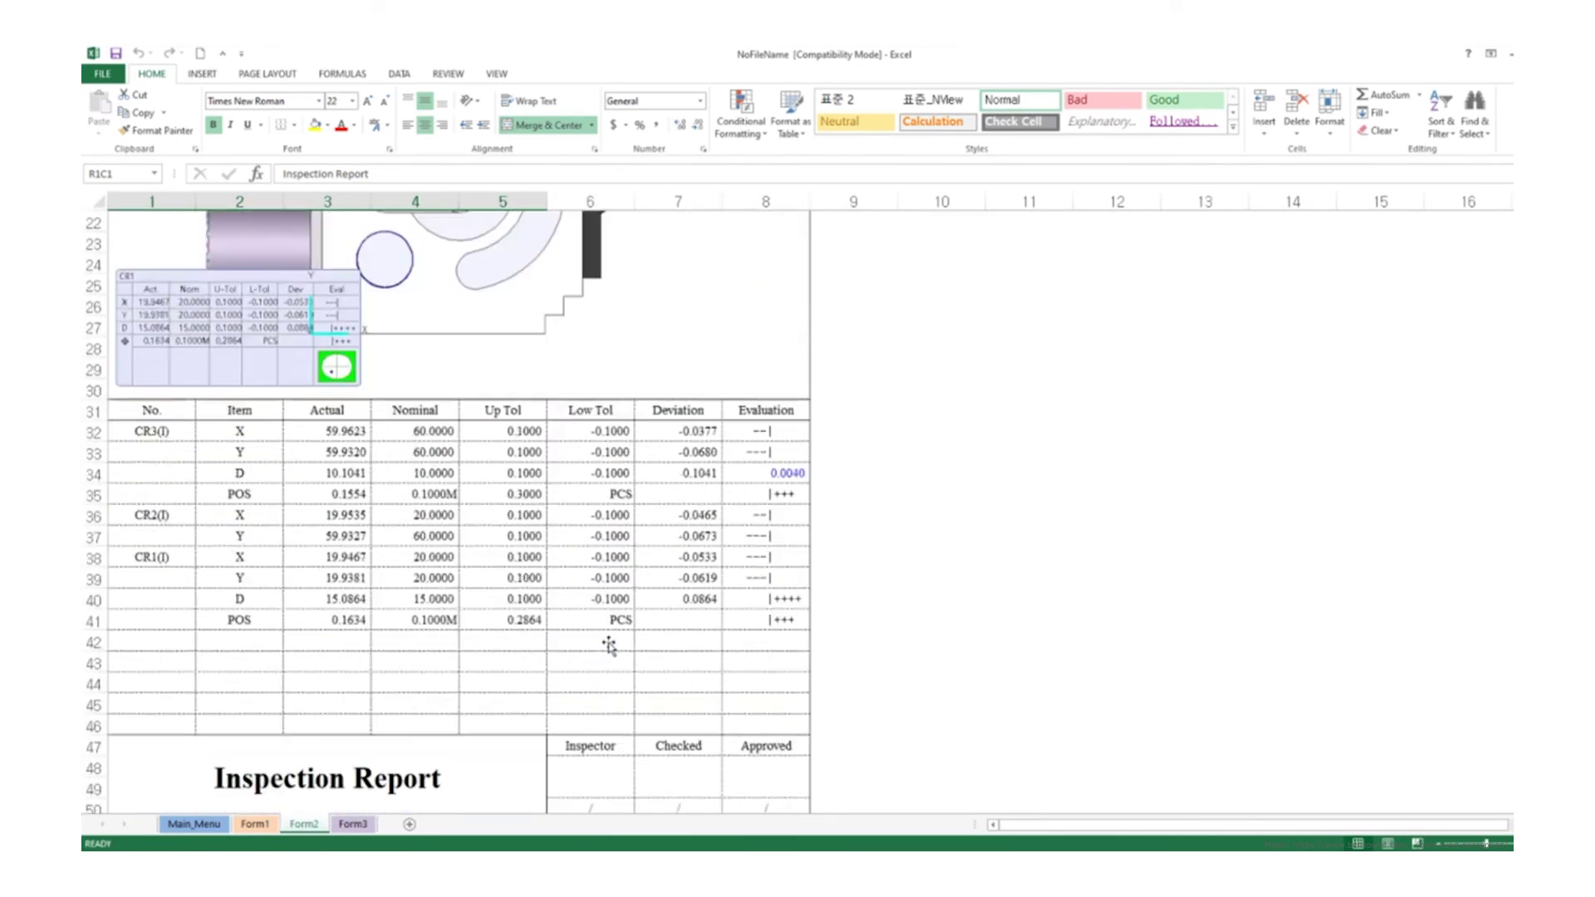
- Review the Form3 results table, then return to the Form2 report sheet
{"action": "left_click", "coordinate": [352, 823]}
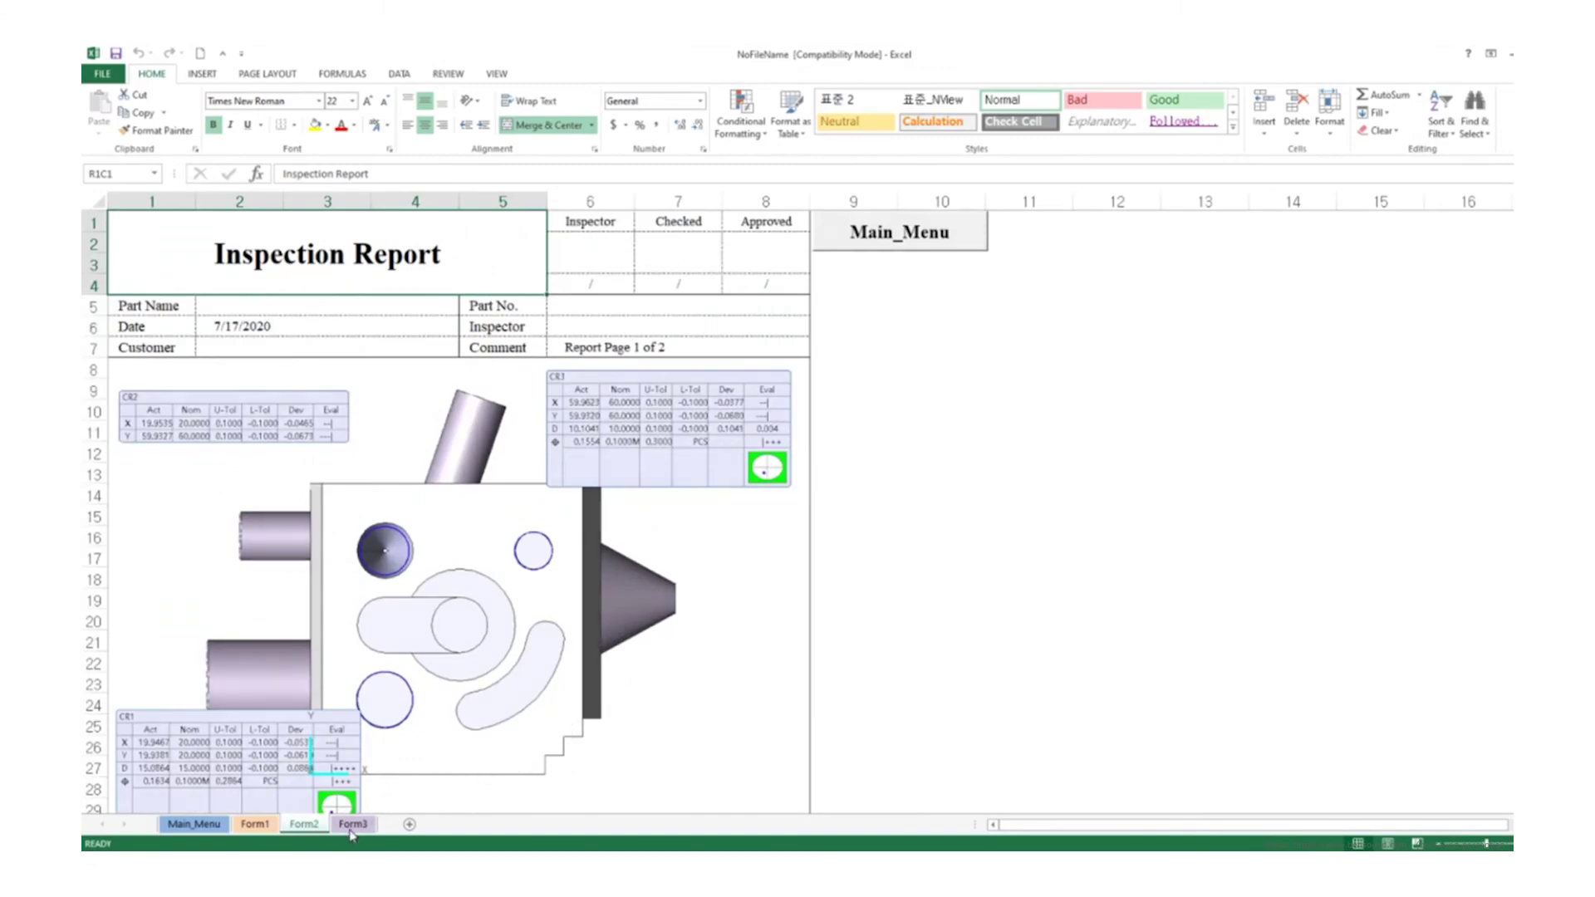
{"action": "scroll", "coordinate": [527, 642], "scroll_direction": "down", "scroll_amount": 6}
{"action": "scroll", "coordinate": [527, 643], "scroll_direction": "up", "scroll_amount": 6}
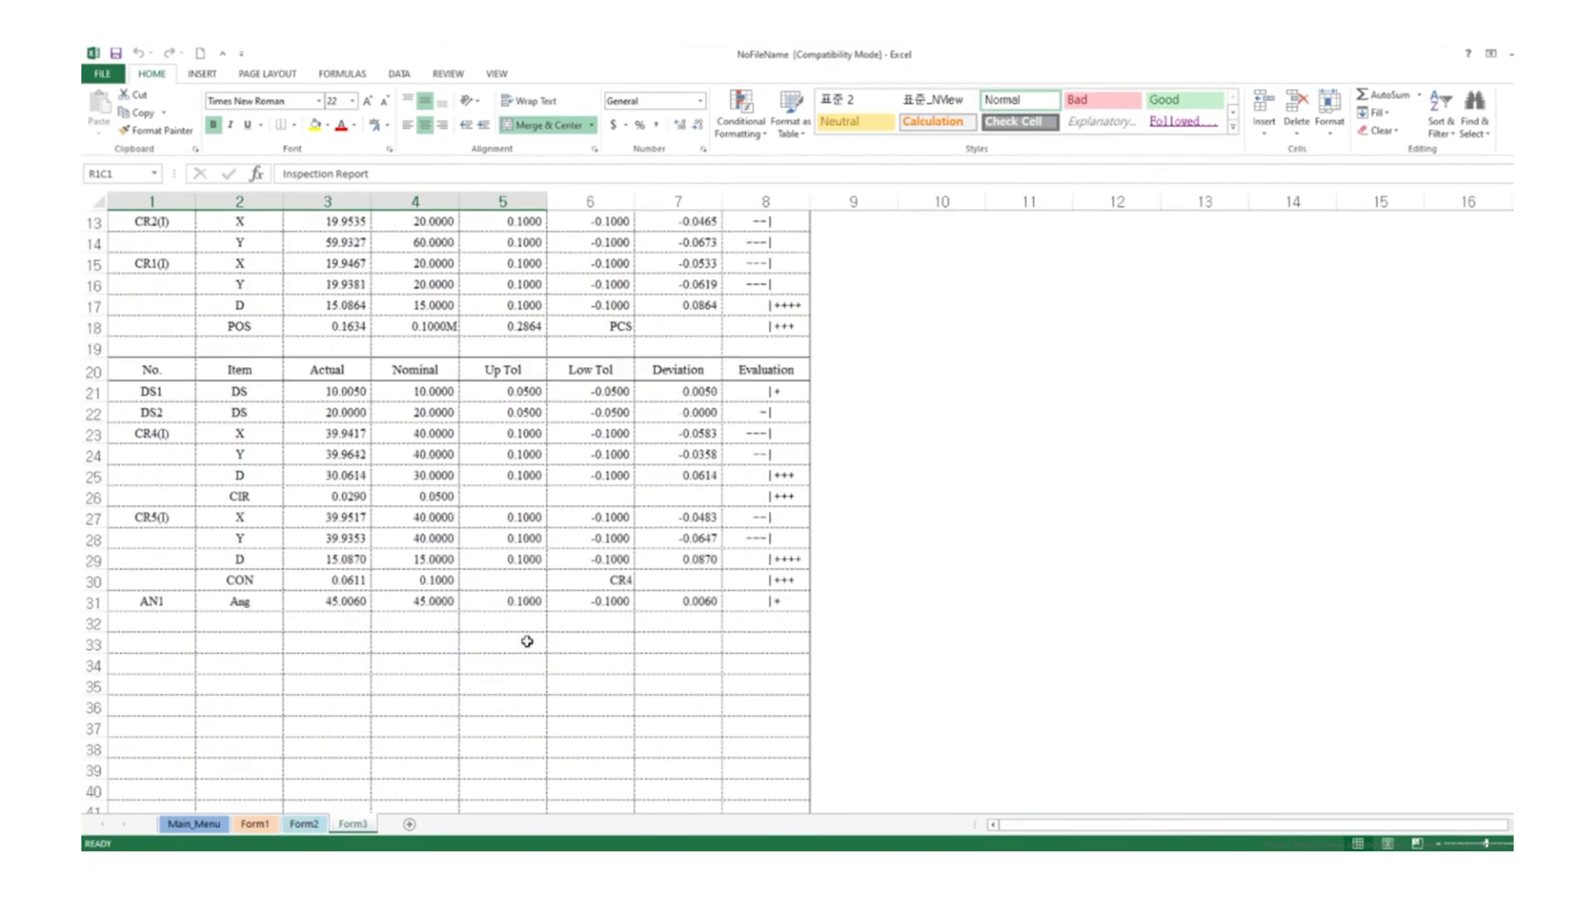
{"action": "scroll", "coordinate": [526, 641], "scroll_direction": "down", "scroll_amount": 7}
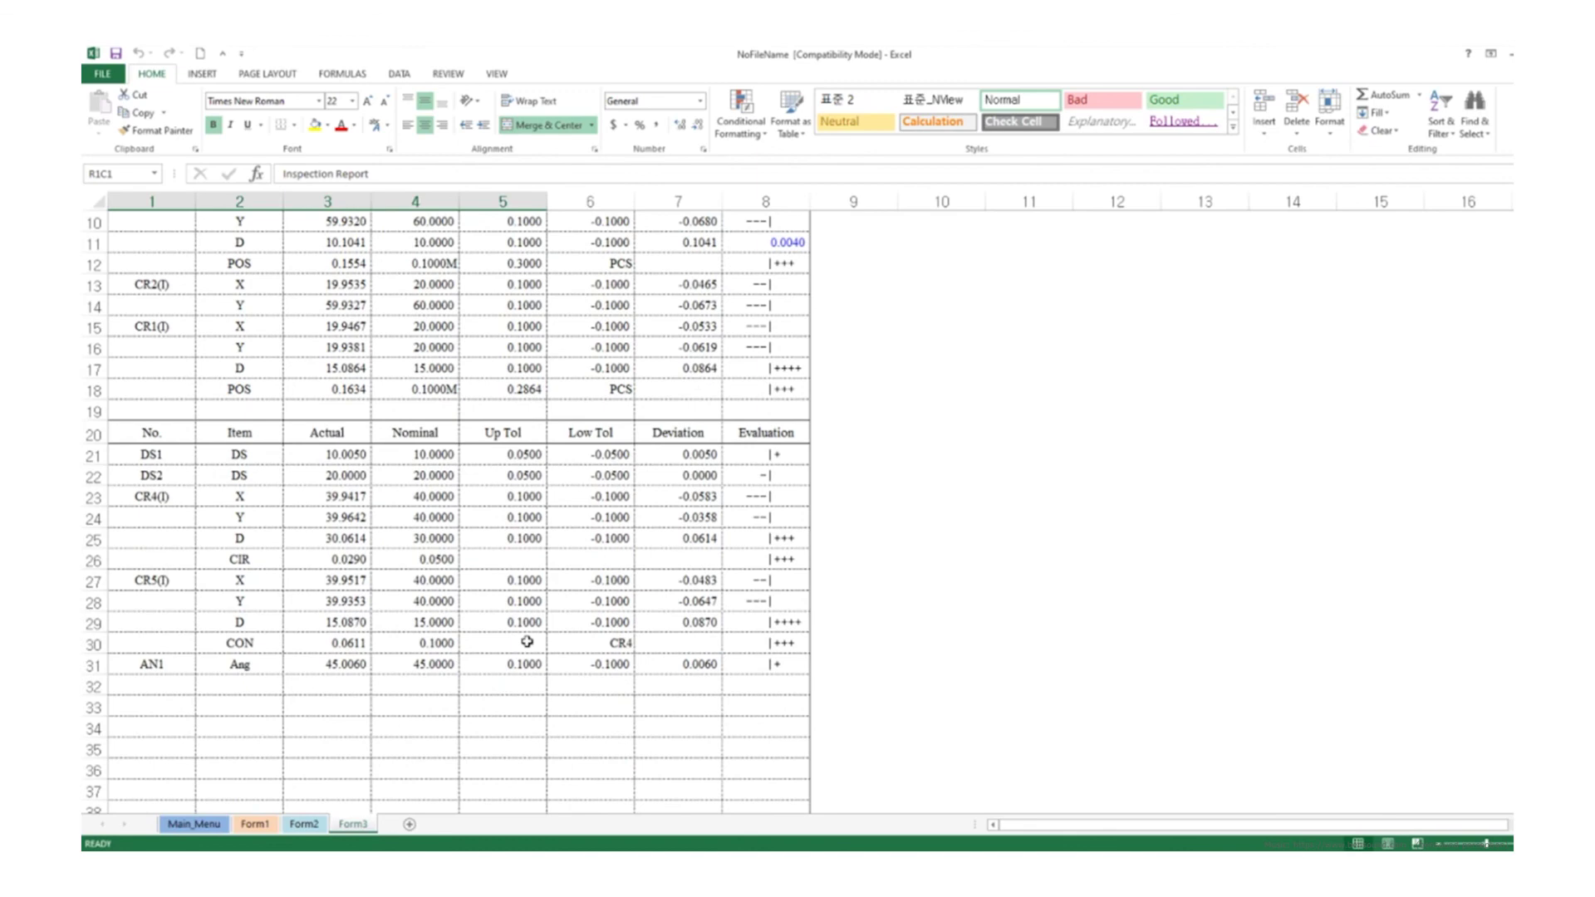
{"action": "scroll", "coordinate": [525, 644], "scroll_direction": "up", "scroll_amount": 7}
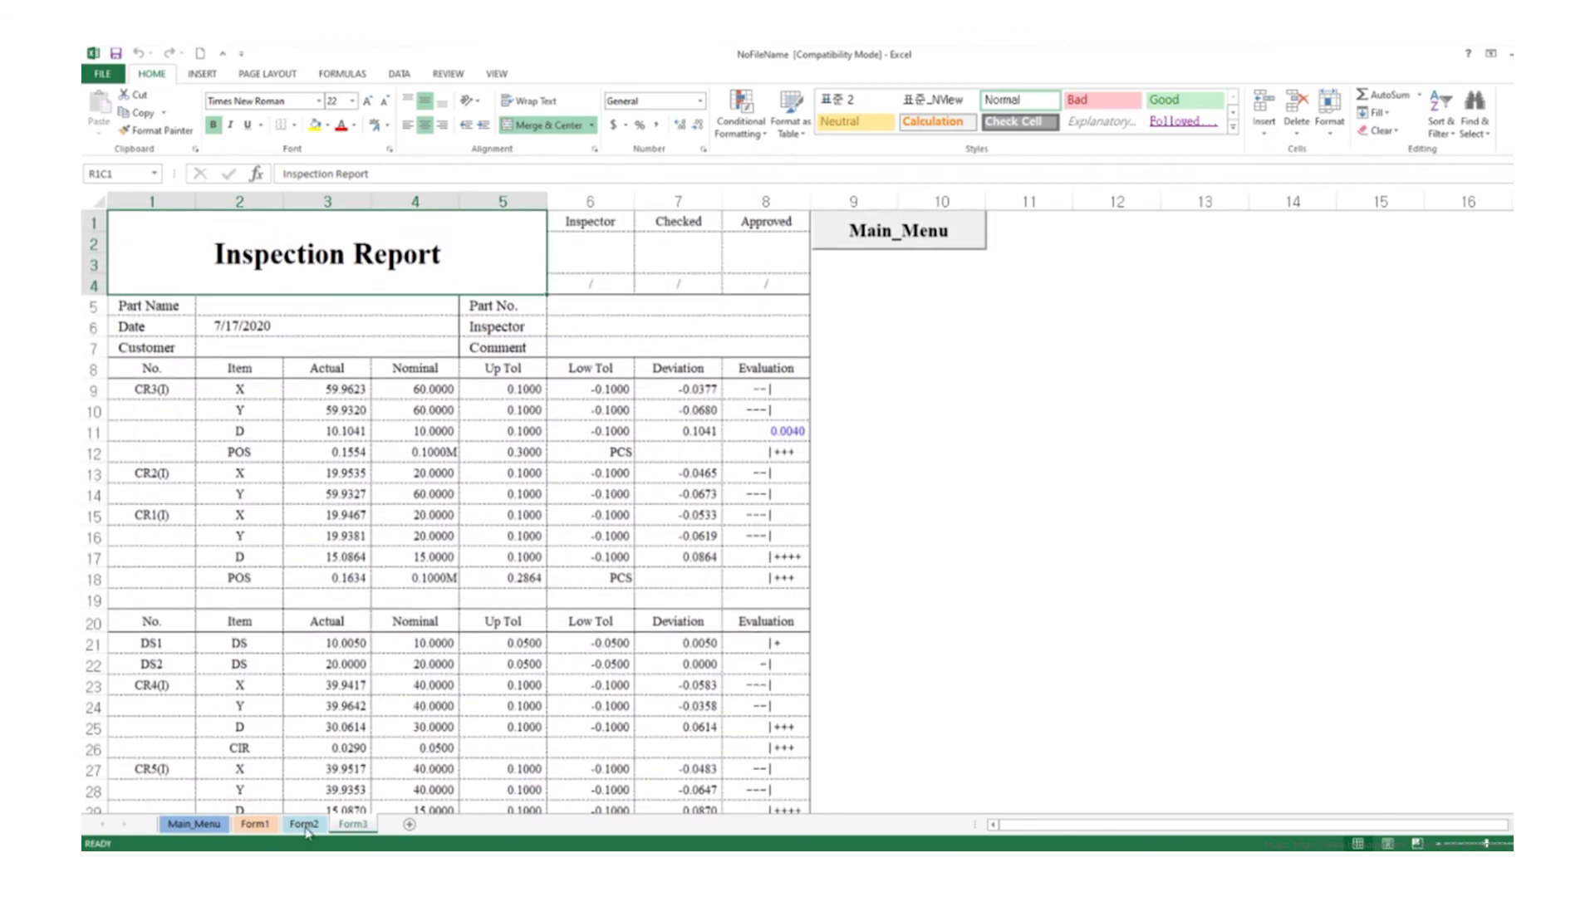
{"action": "left_click", "coordinate": [299, 831]}
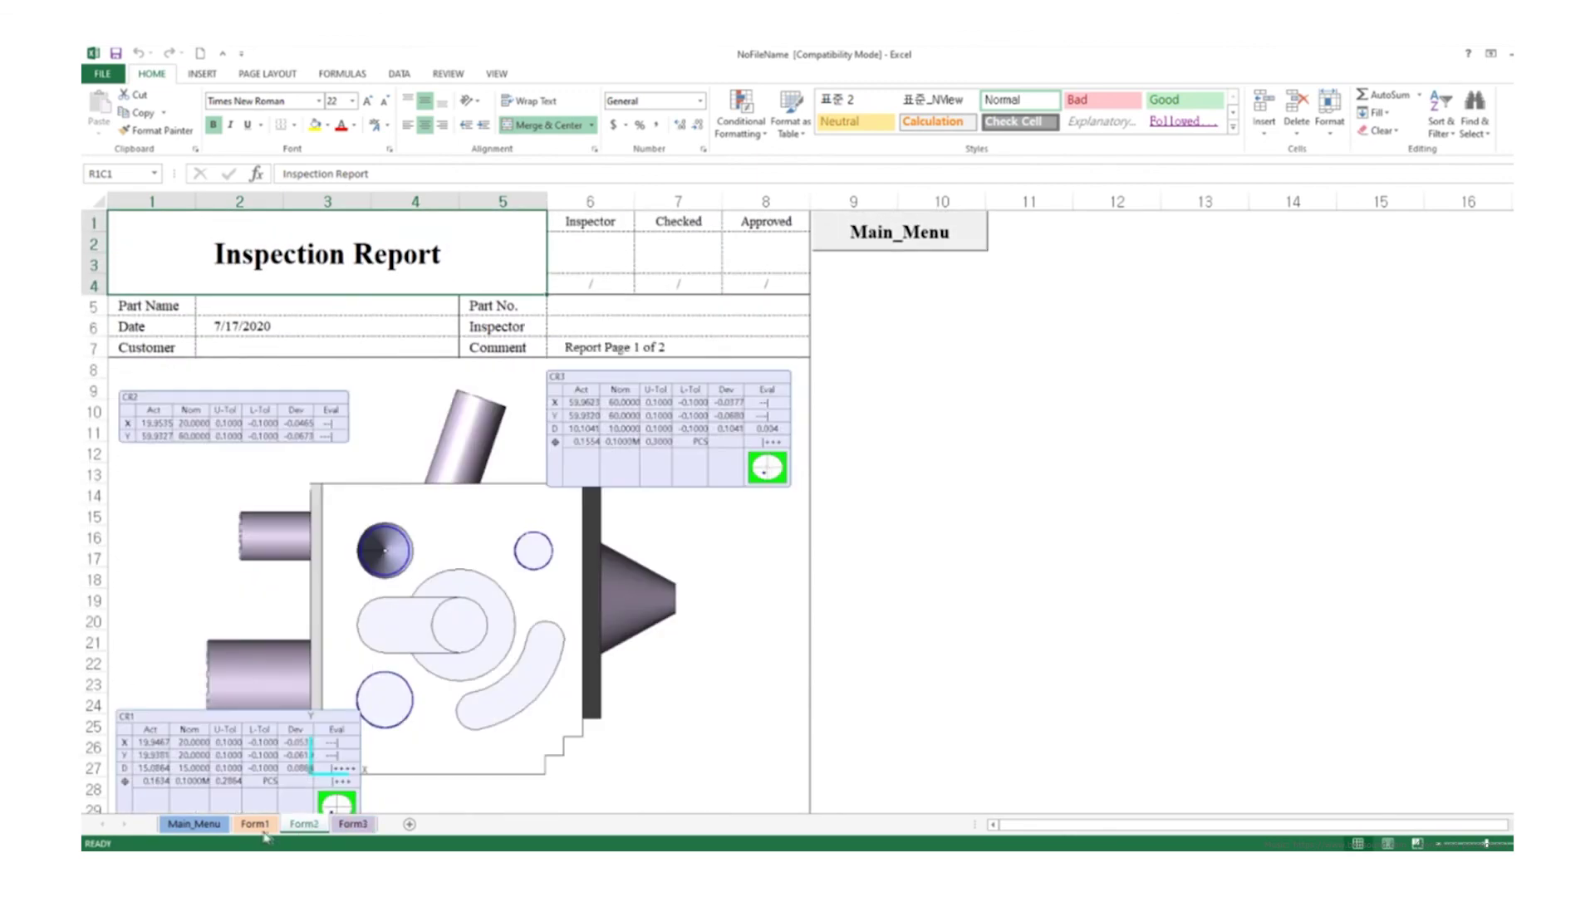